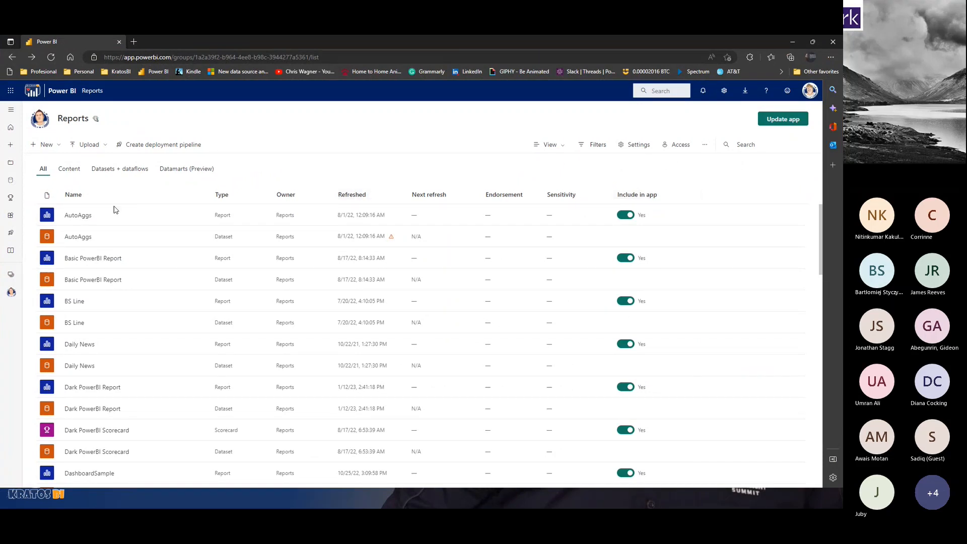
Create a new scorecard in the Reports workspace.
click(58, 147)
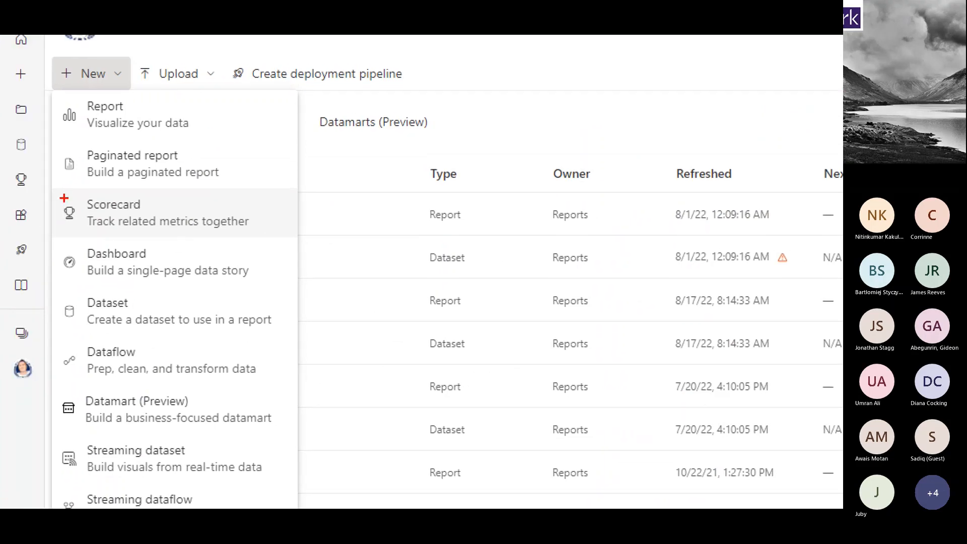
mouse_move(57, 192)
mouse_down()
mouse_move(302, 221)
mouse_move(56, 194)
mouse_up()
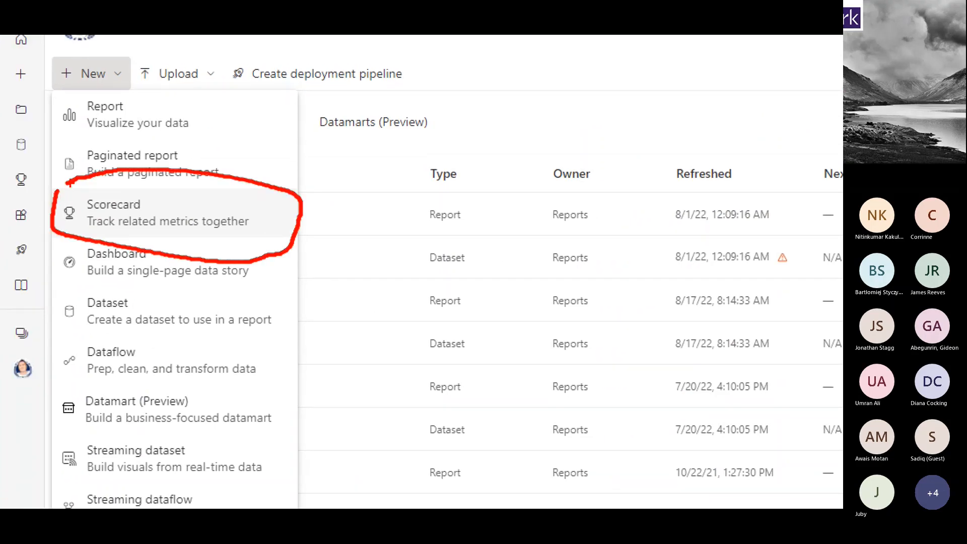
click(65, 221)
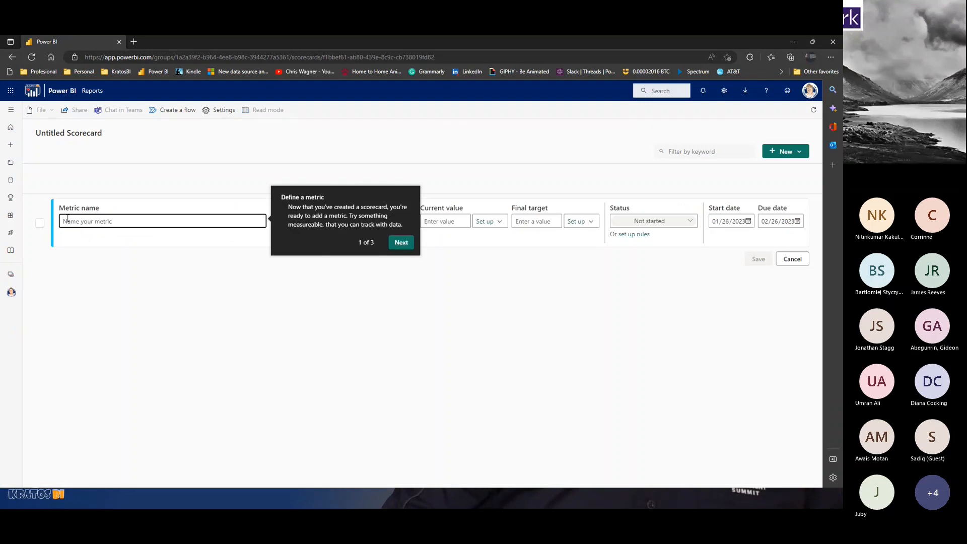
Name the first metric Sales Goal and go through the introductory tips to the end.
text(Sa)
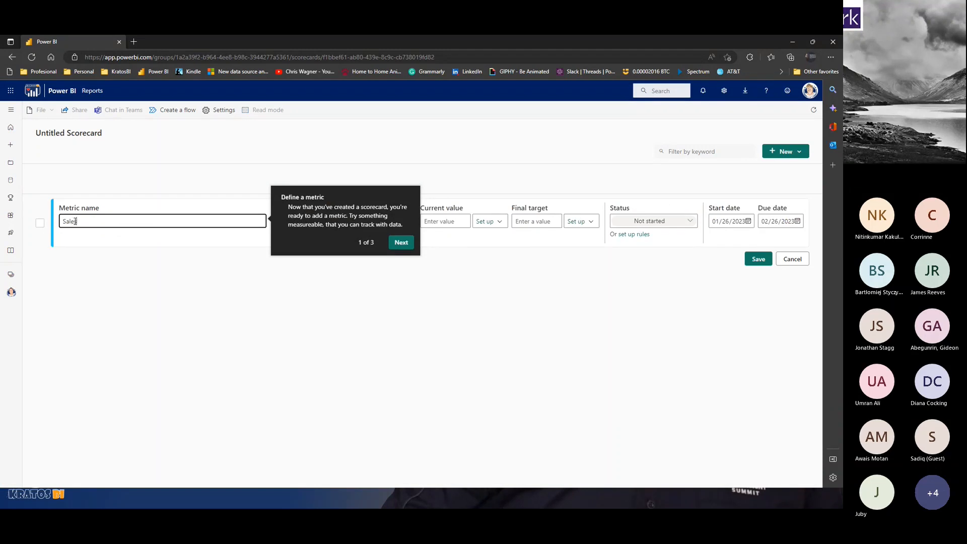
text(les Goal)
click(278, 317)
click(394, 243)
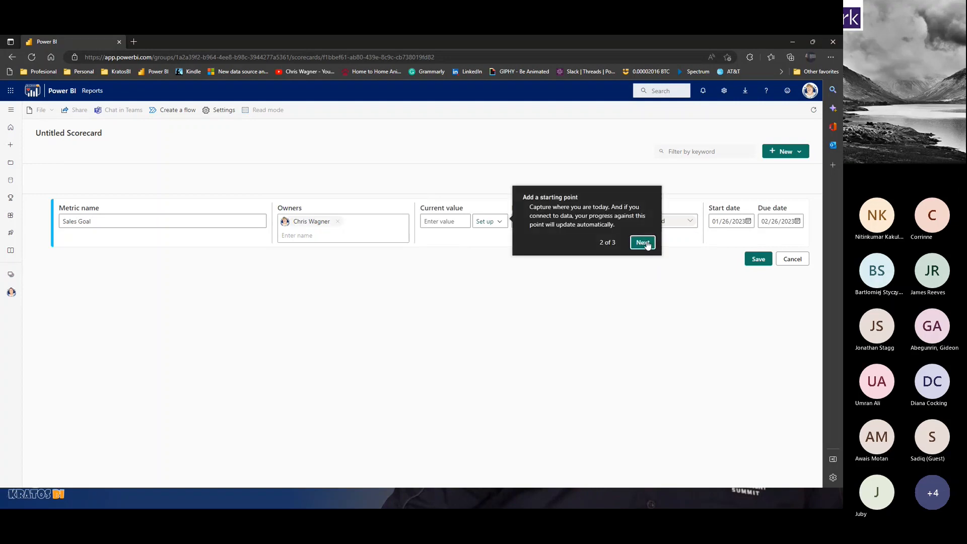
click(652, 243)
click(734, 243)
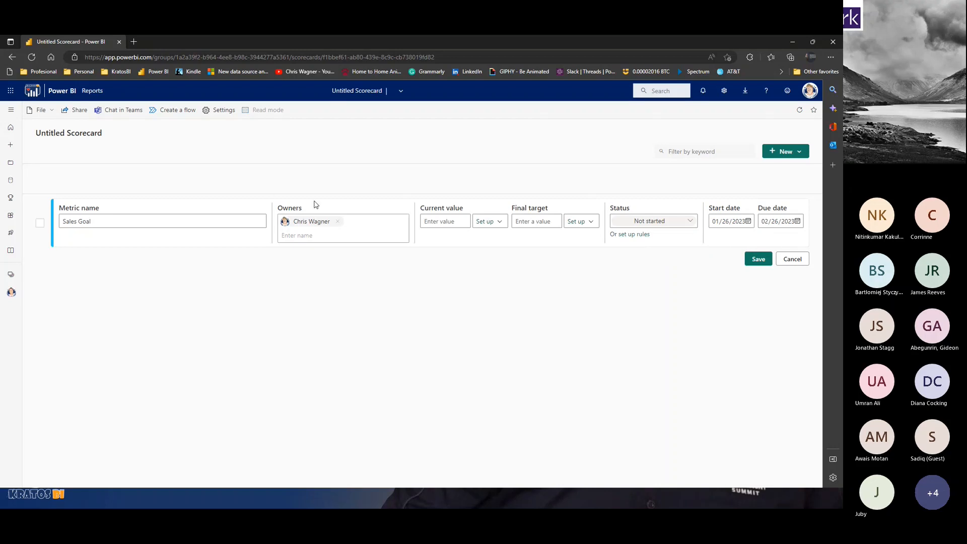
Add the PowerBI Luchador account as a second owner of the Sales Goal metric.
click(361, 230)
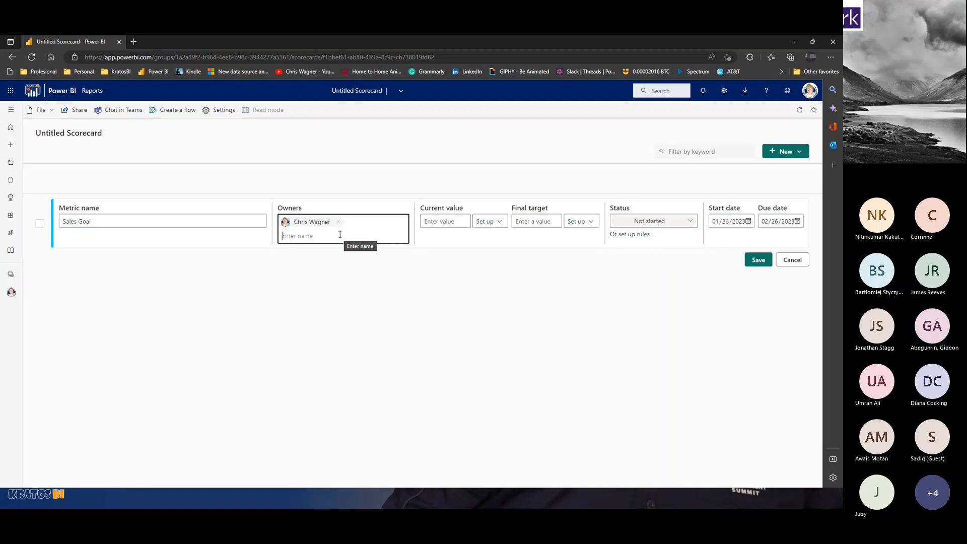
text(J)
text(ucha)
click(347, 253)
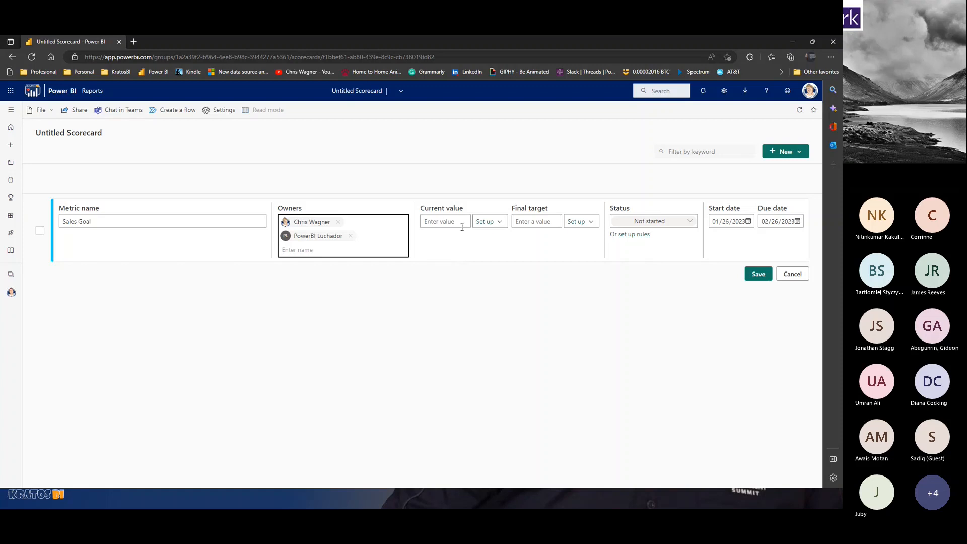
click(443, 223)
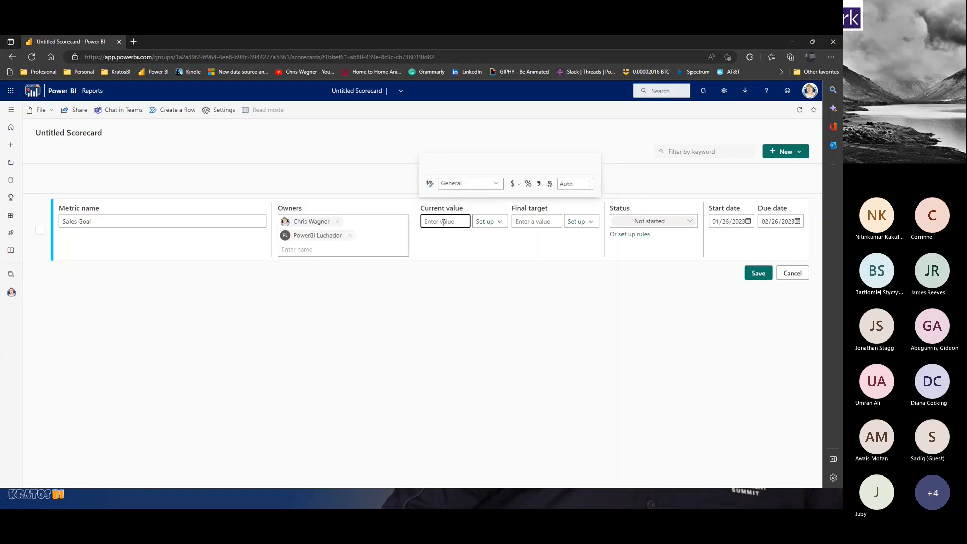
click(526, 220)
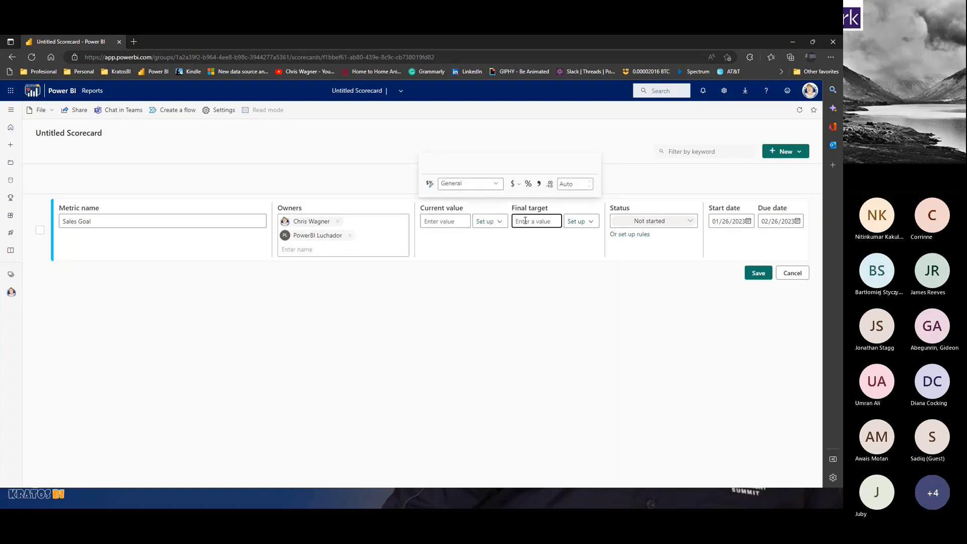
click(503, 302)
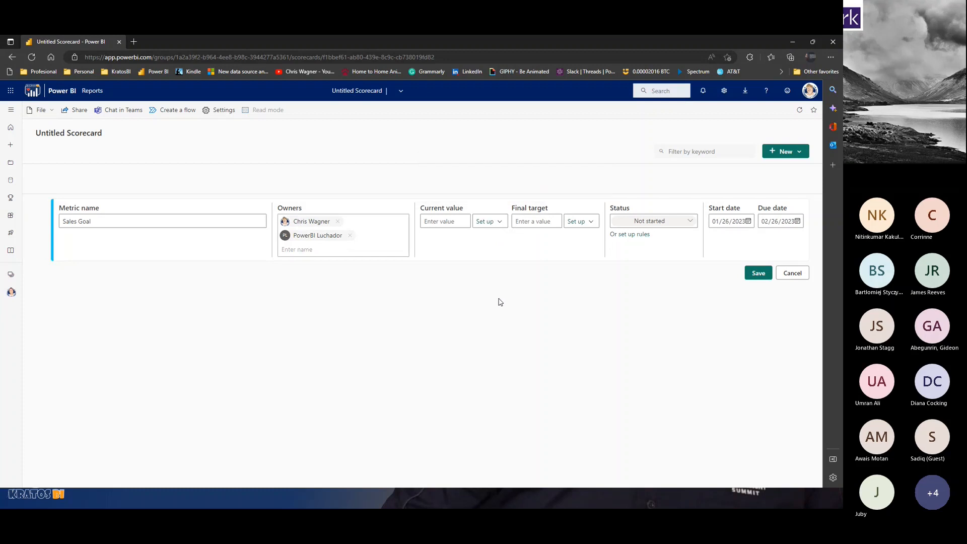
Start connecting the Sales Goal metric's current value to data, choosing Dark PowerBI Report from the recent reports as the source.
click(500, 226)
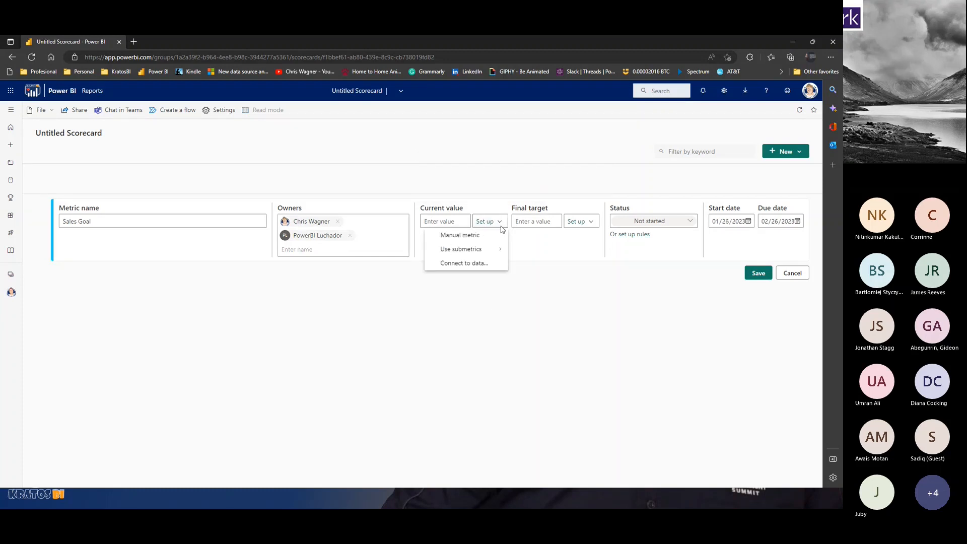
click(464, 263)
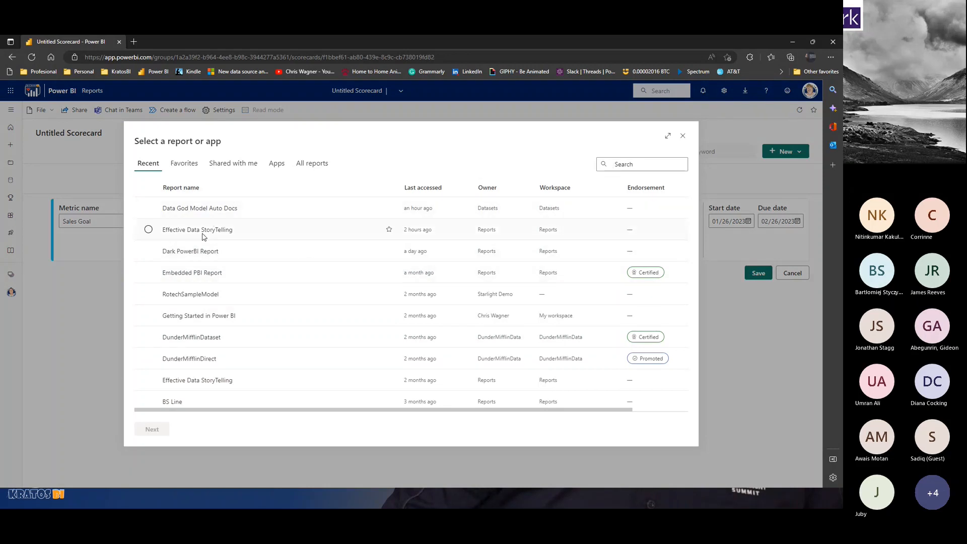
click(186, 165)
click(228, 168)
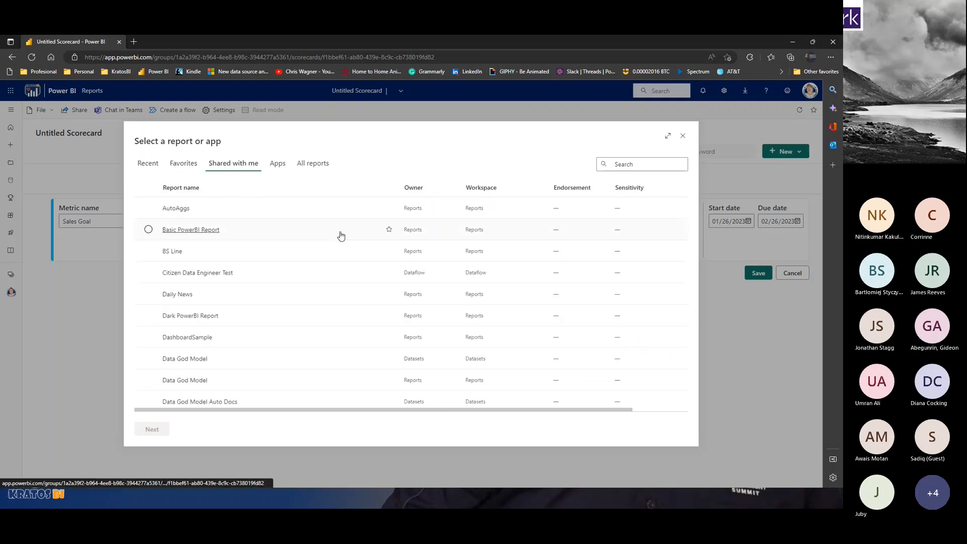
click(151, 166)
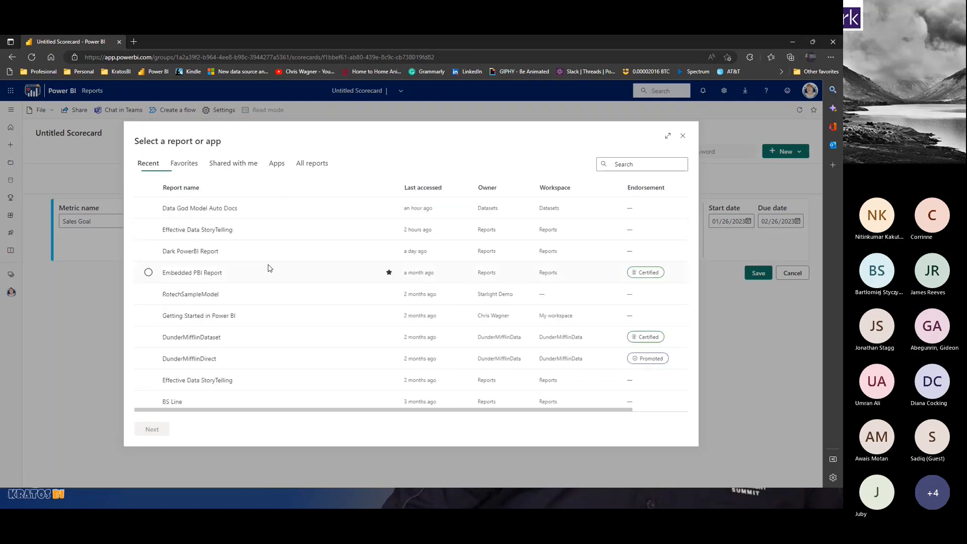
click(188, 252)
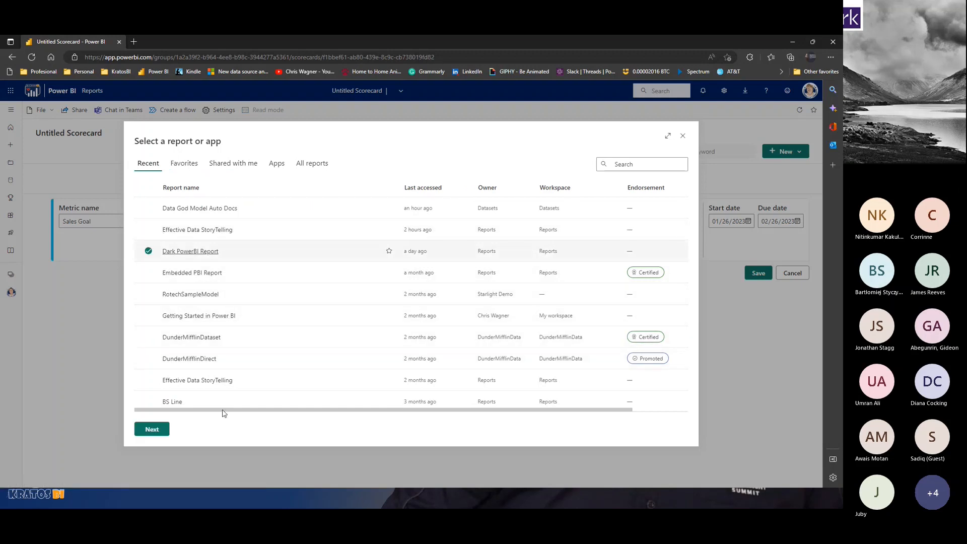
click(151, 428)
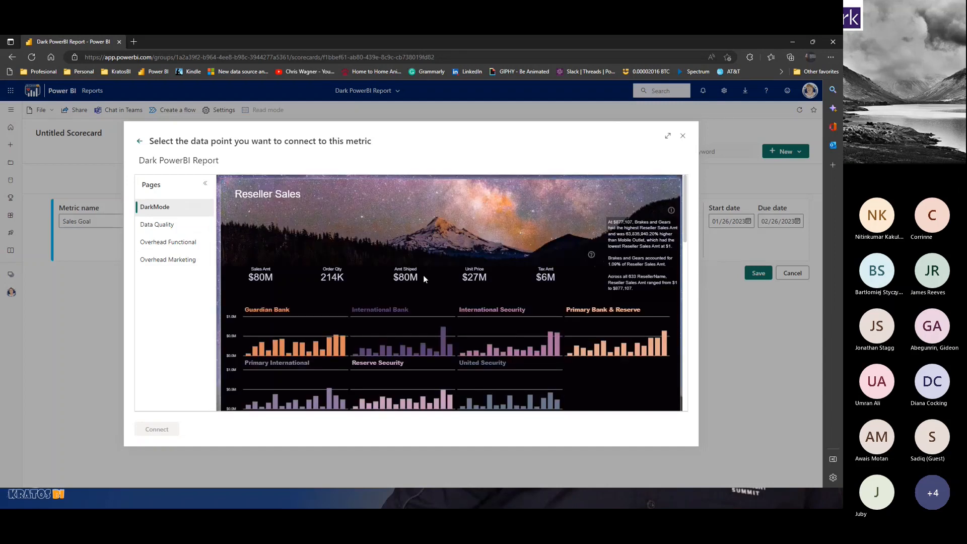
scroll(326, 298, down, 1)
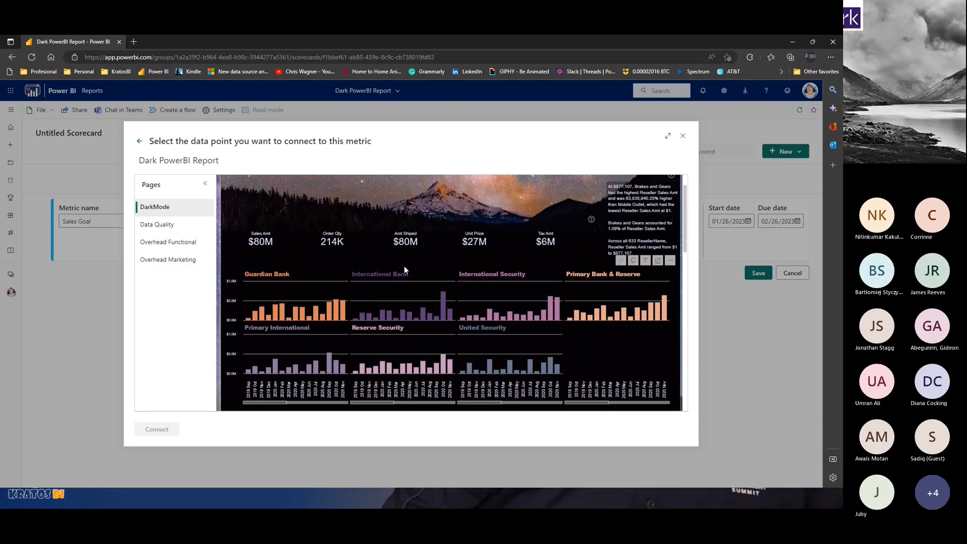
mouse_move(444, 297)
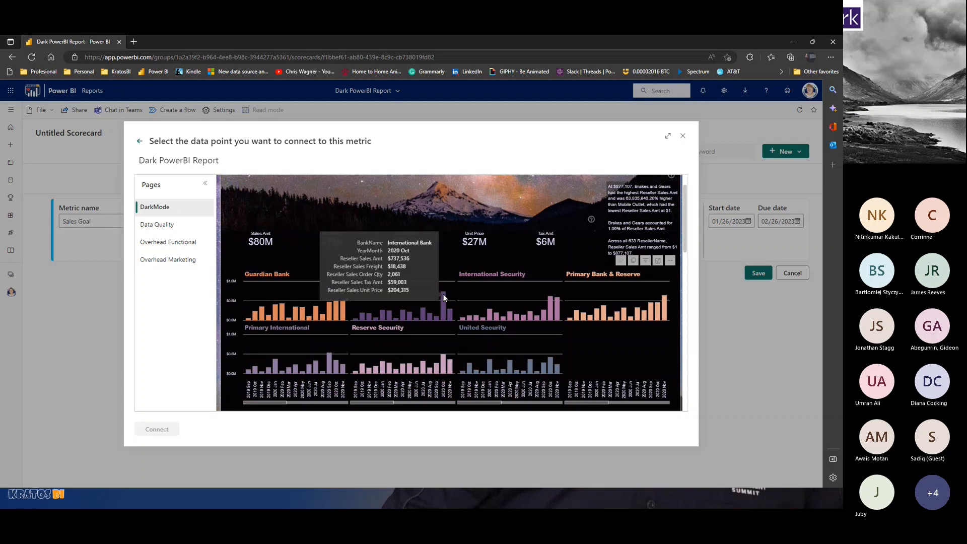
click(444, 297)
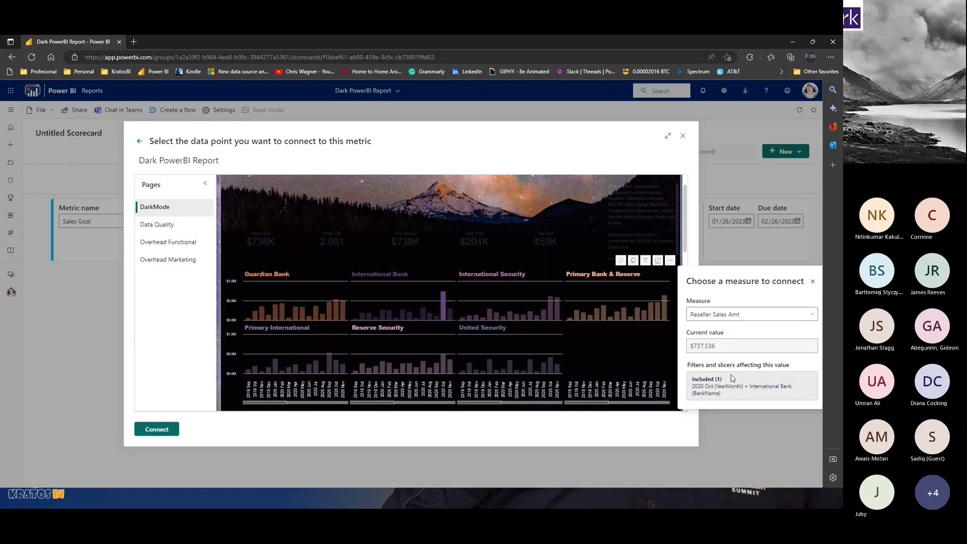
click(444, 297)
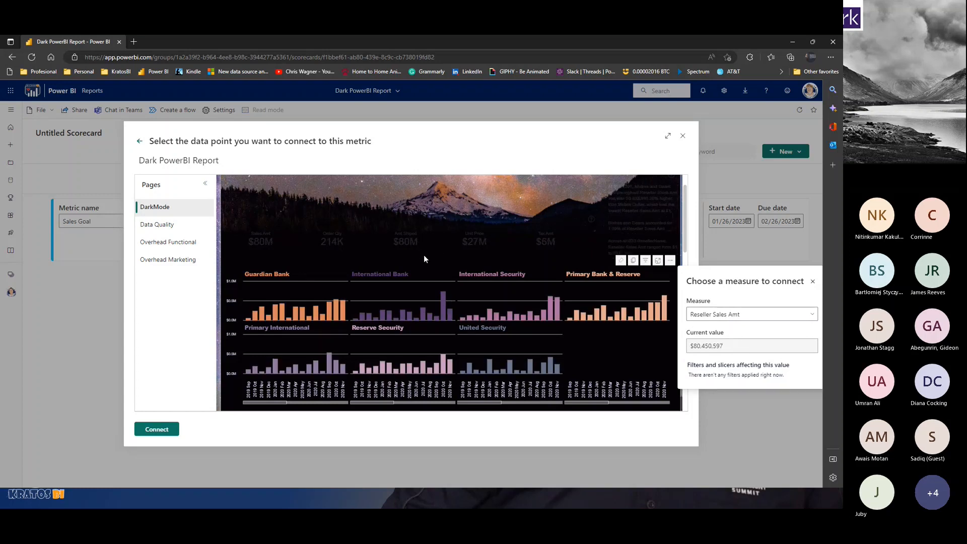
Connect the current value to the Reseller Sales Amt measure of the Sales Amt card on the DarkMode page.
click(369, 256)
click(263, 242)
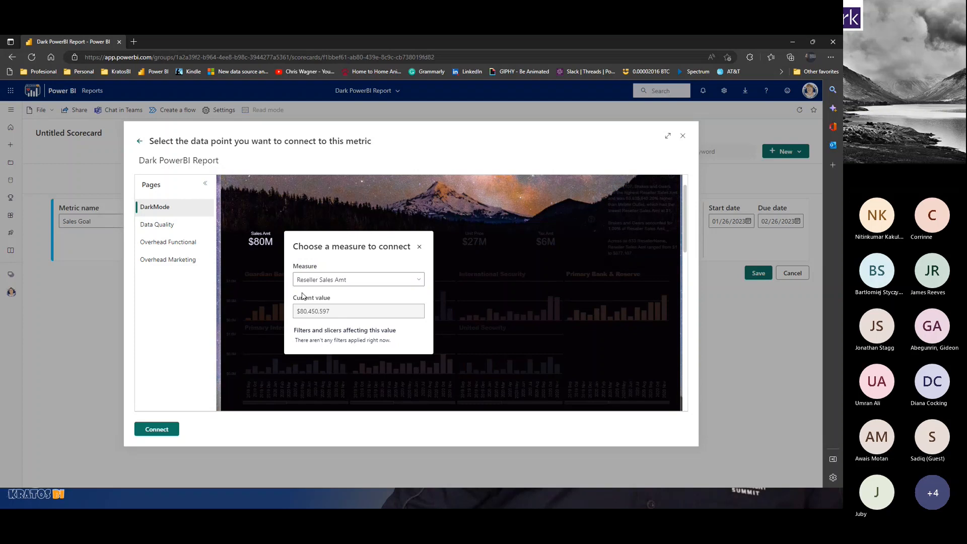
click(170, 430)
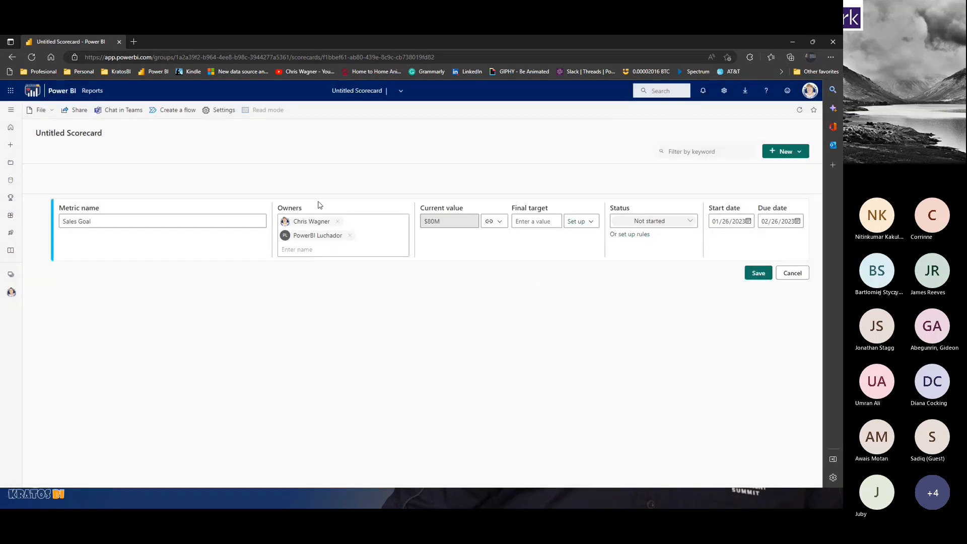
Set the Sales Goal metric's final target to 88500000 and its status to On track.
click(544, 221)
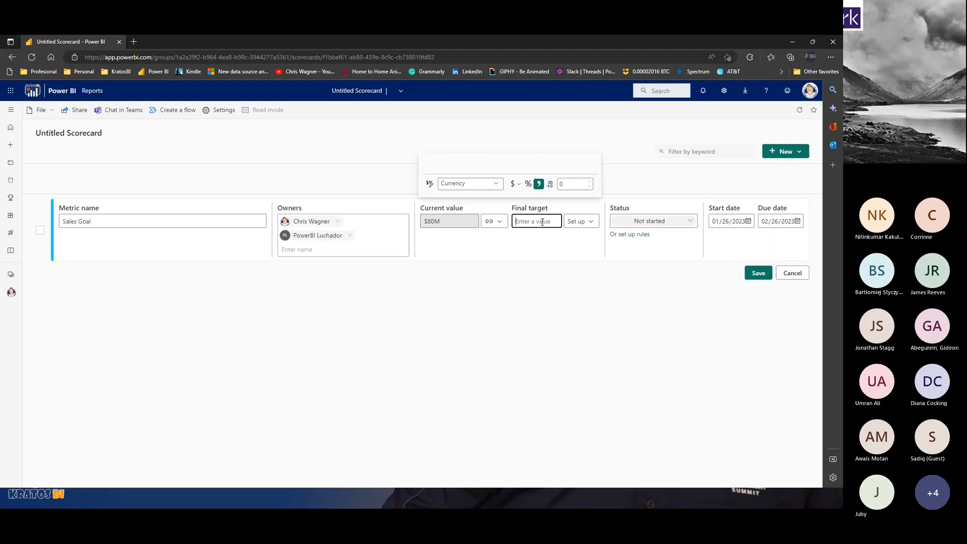
text(885000000)
key(BackSpace)
click(677, 225)
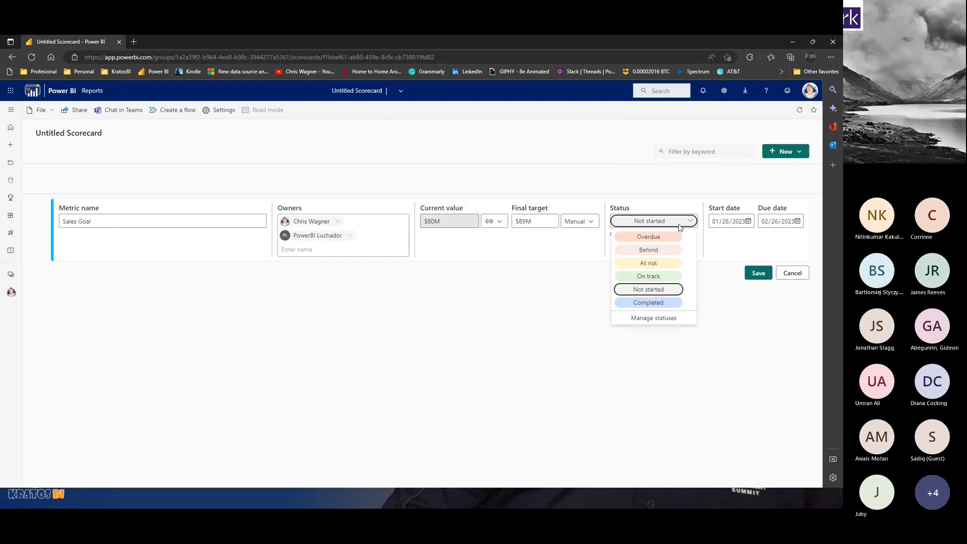
click(652, 276)
Set the Sales Goal metric's due date to 04/29/2023 and save the metric.
click(797, 221)
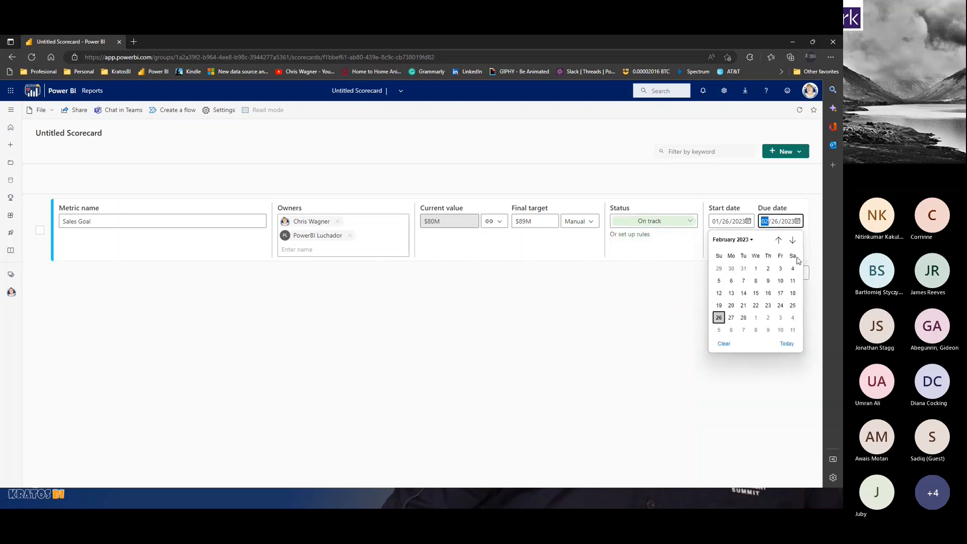
click(792, 241)
click(792, 240)
click(792, 318)
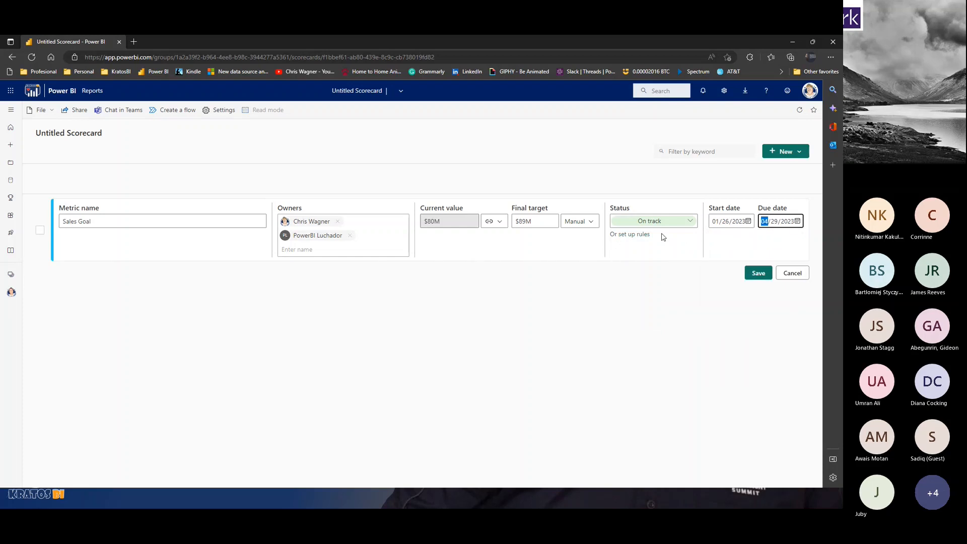
click(757, 274)
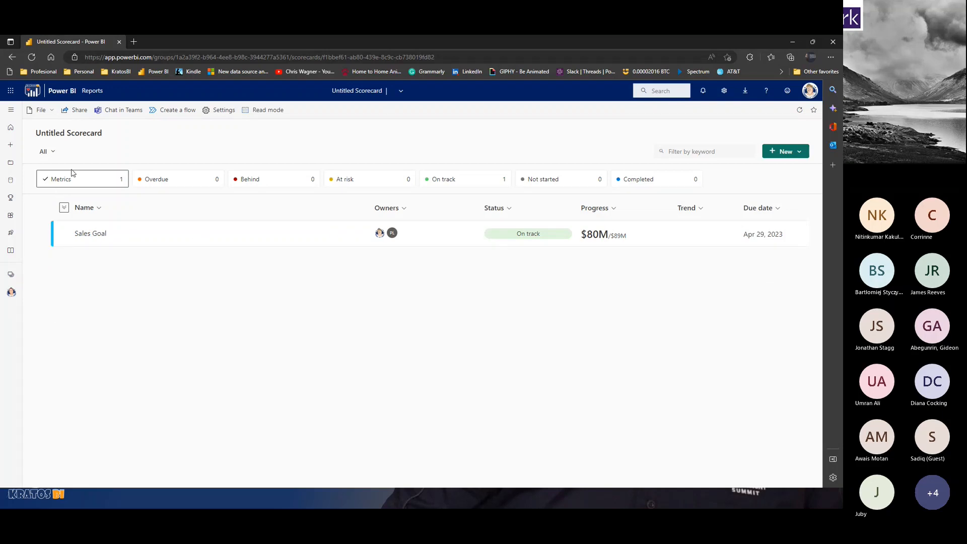
click(97, 210)
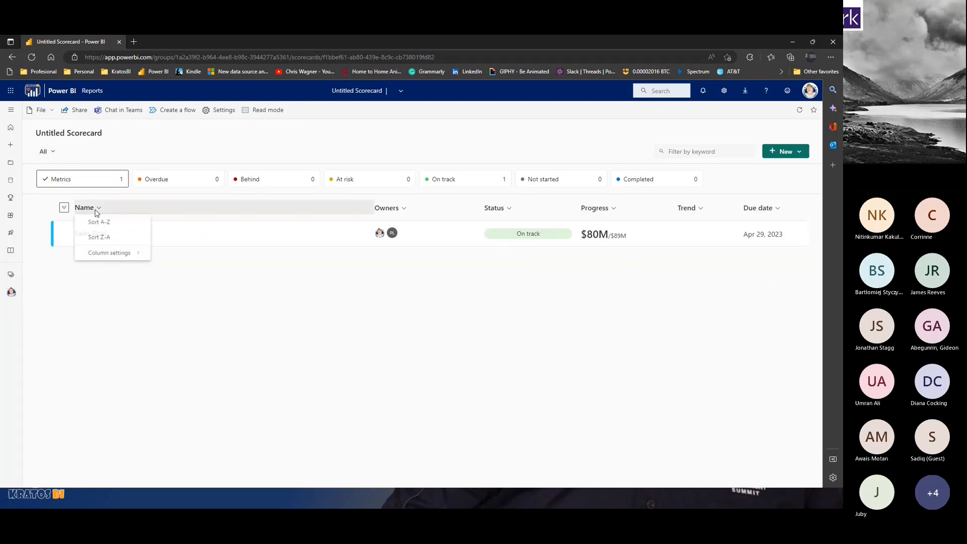
click(171, 212)
Add a second metric named Operations to the scorecard.
click(785, 153)
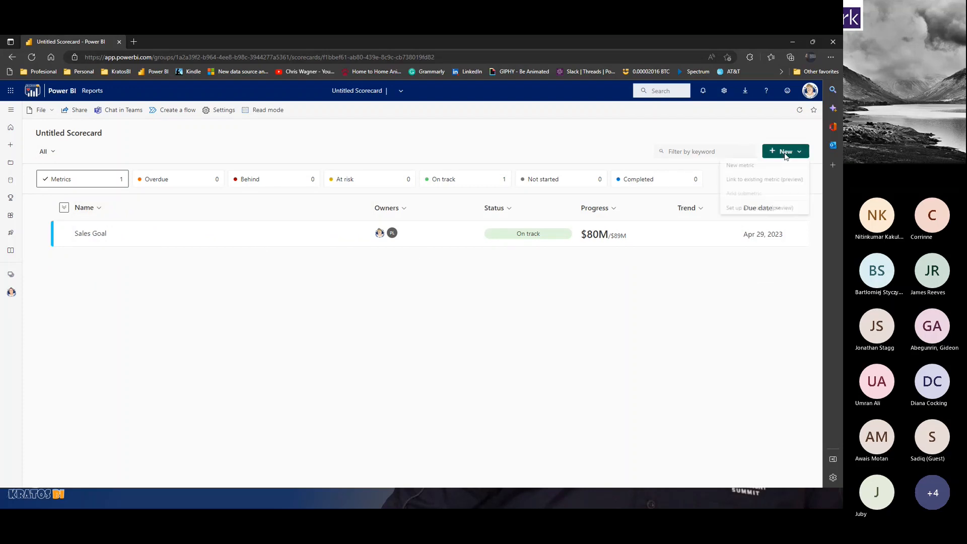
click(756, 166)
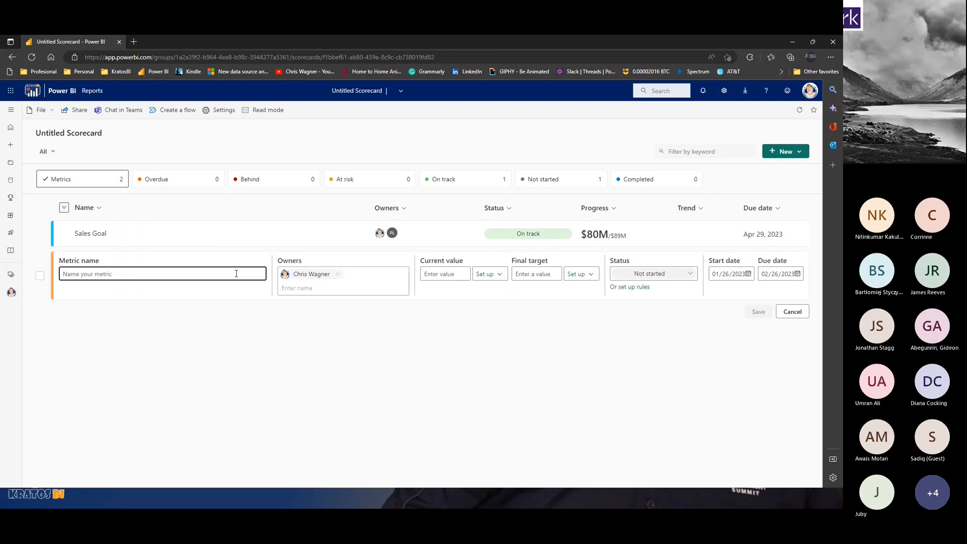
text(O)
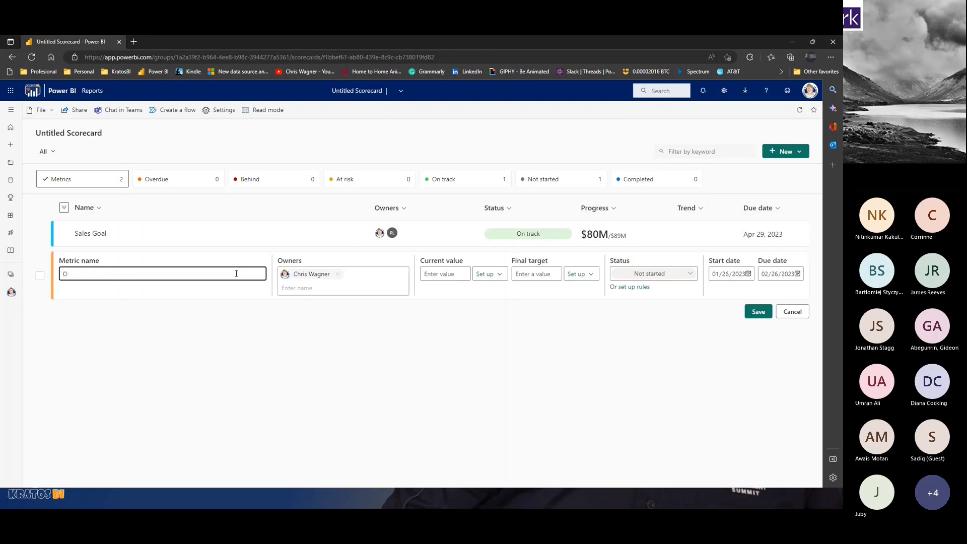
text(verations)
click(460, 275)
click(484, 275)
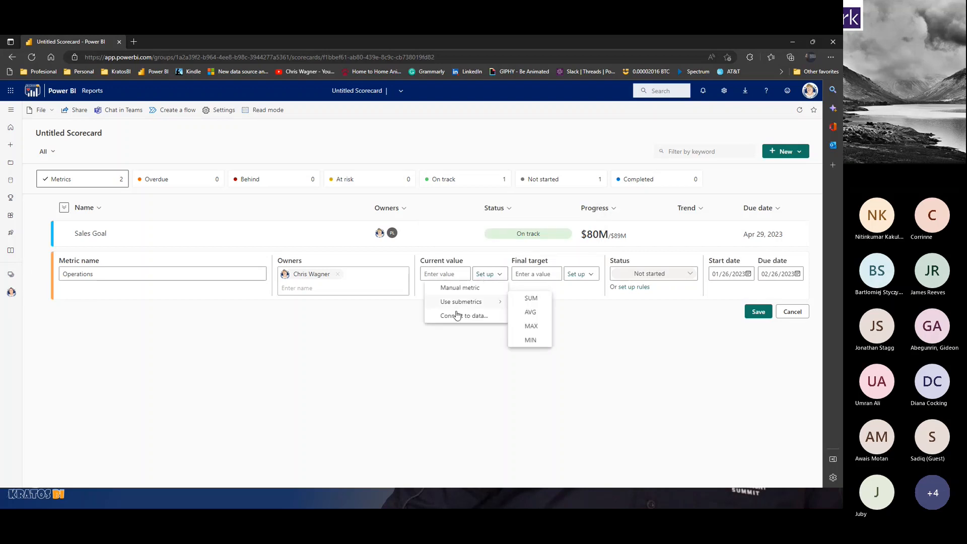
click(470, 316)
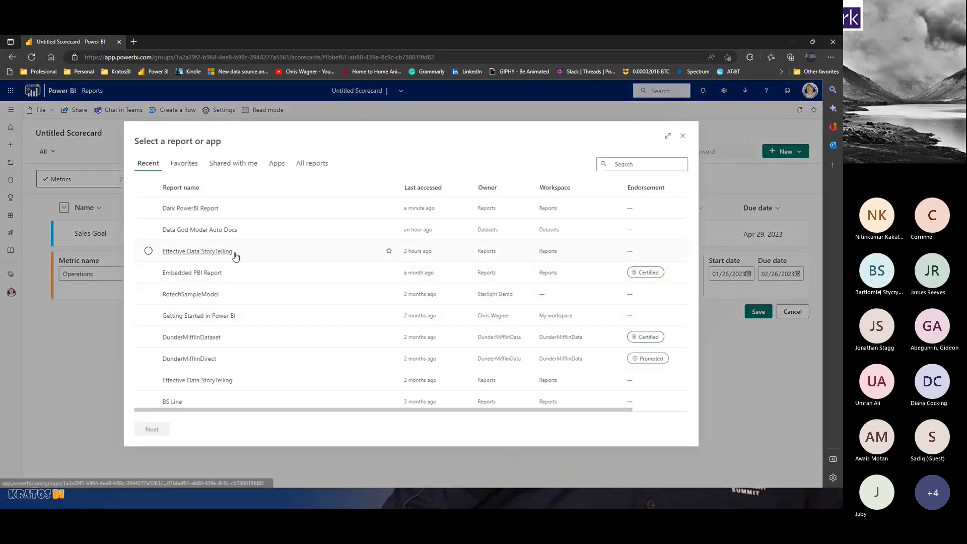
click(199, 236)
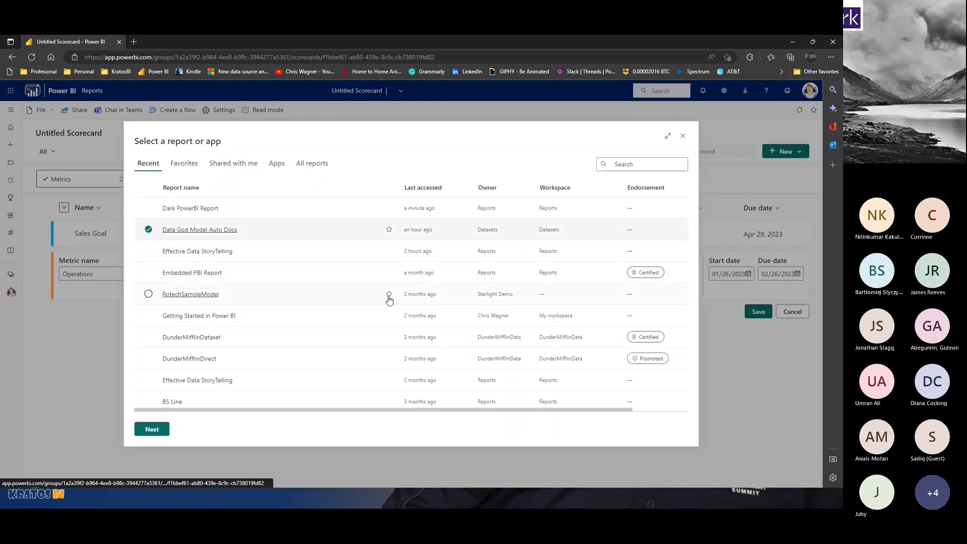
click(152, 430)
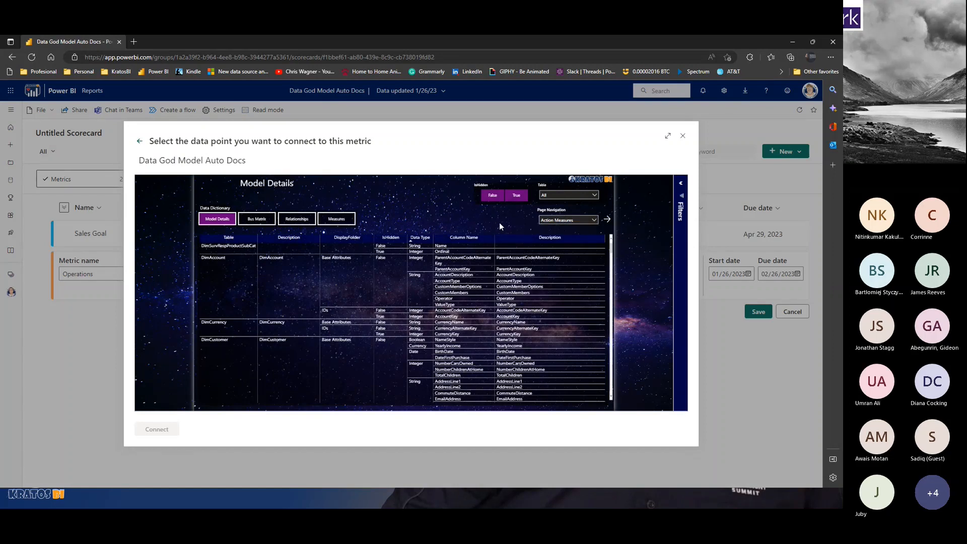
click(681, 137)
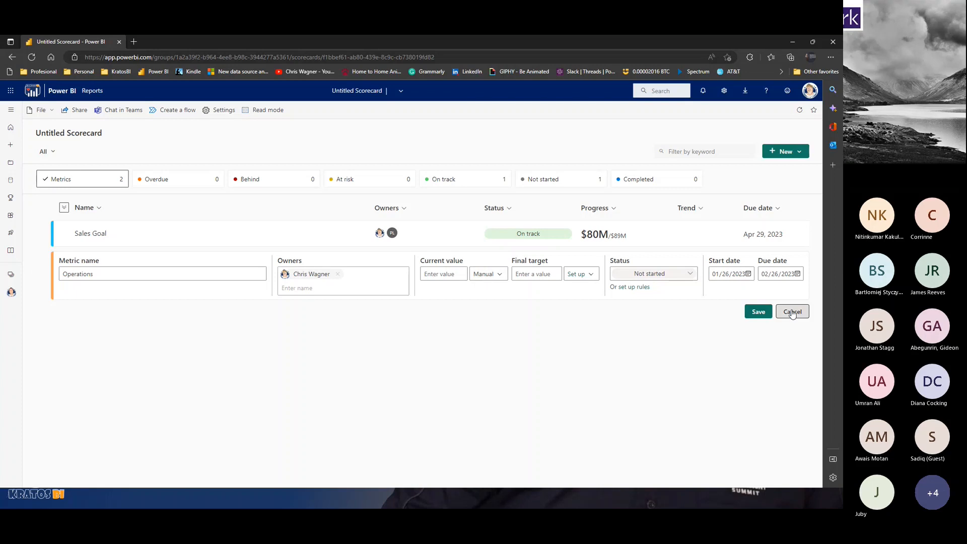
Review the scorecard's permissions, statuses and details settings, and close them without saving.
click(234, 114)
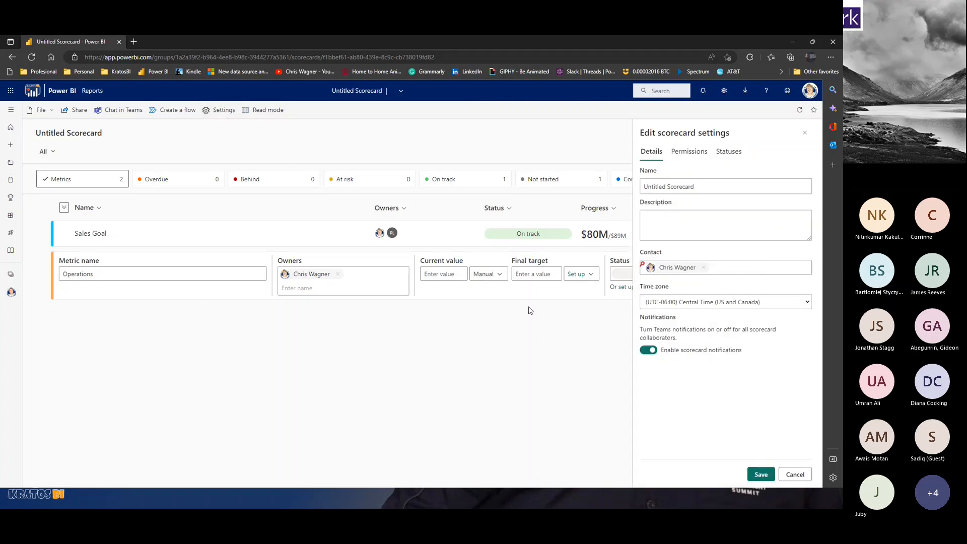
click(699, 152)
click(728, 152)
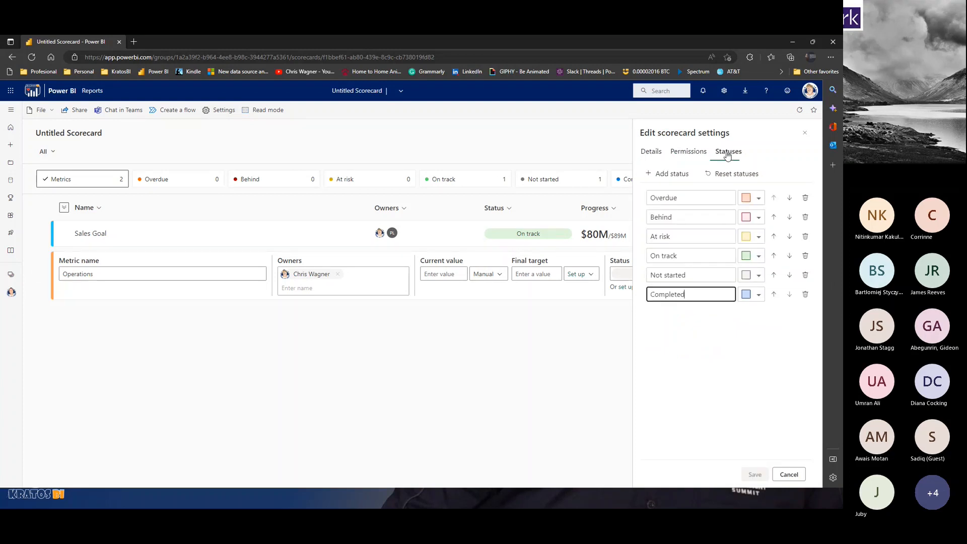
click(651, 152)
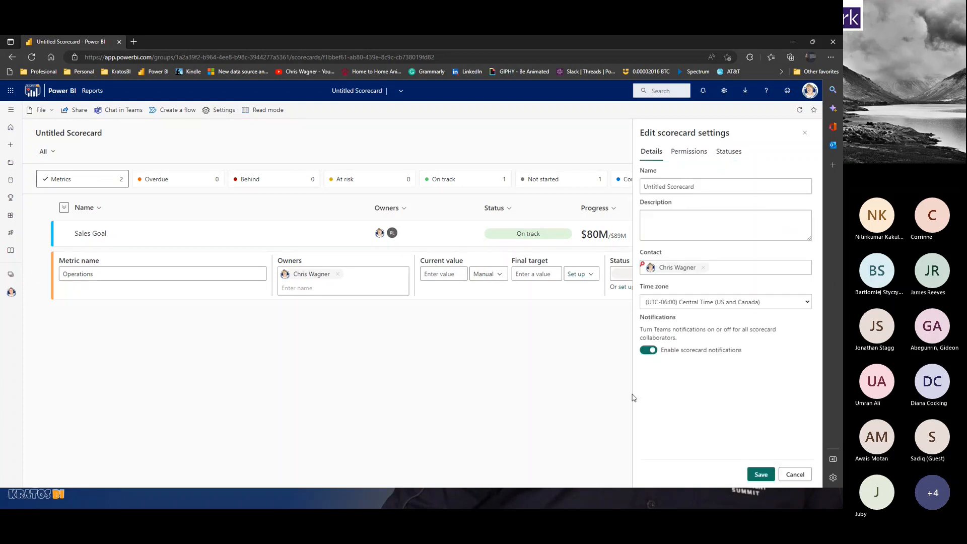
click(796, 475)
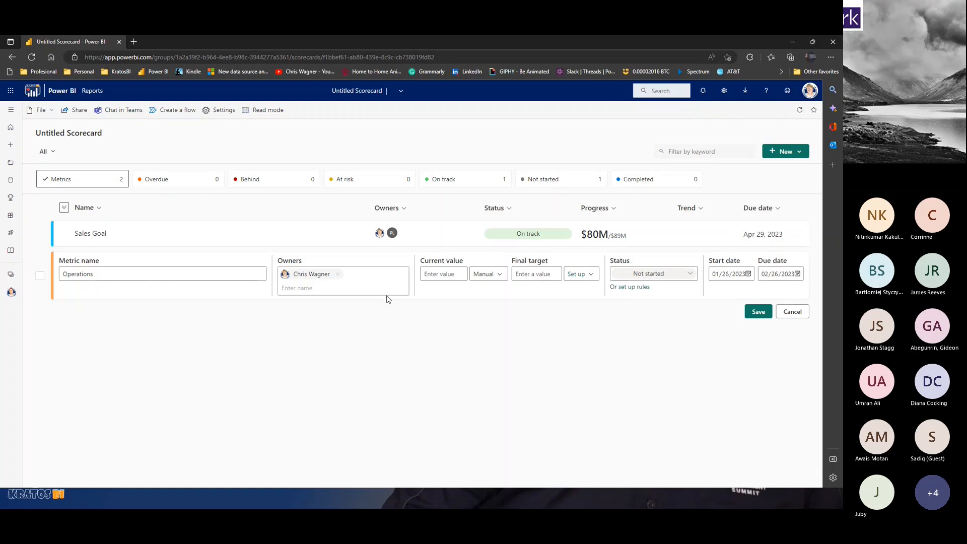
Go to the Reports workspace and check the Dark PowerBI Scorecard scorecard's settings without changing them.
click(10, 292)
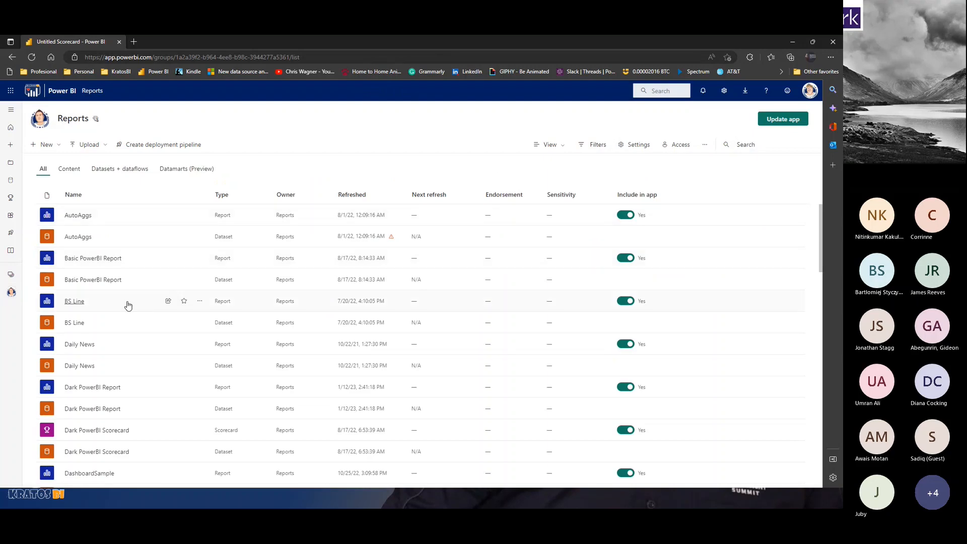
scroll(132, 317, down, 3)
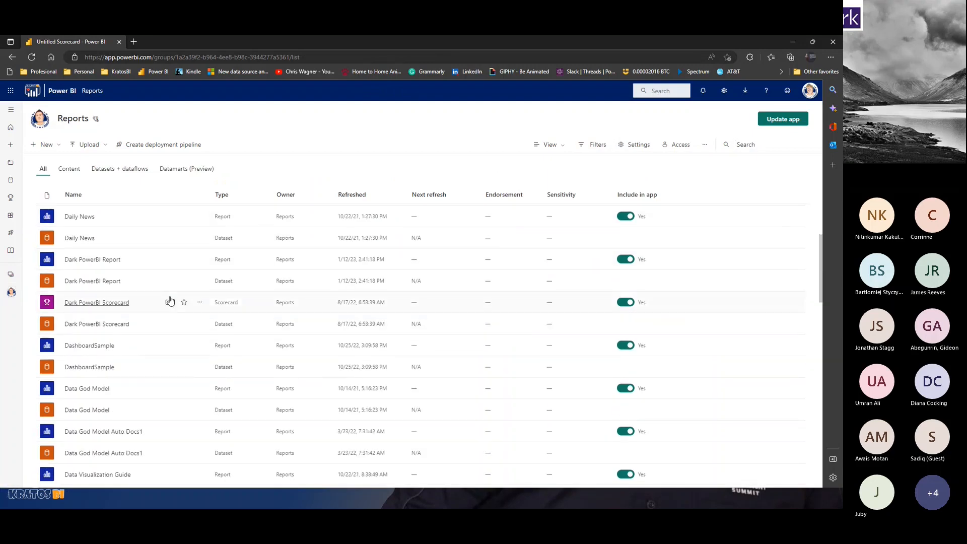
click(200, 302)
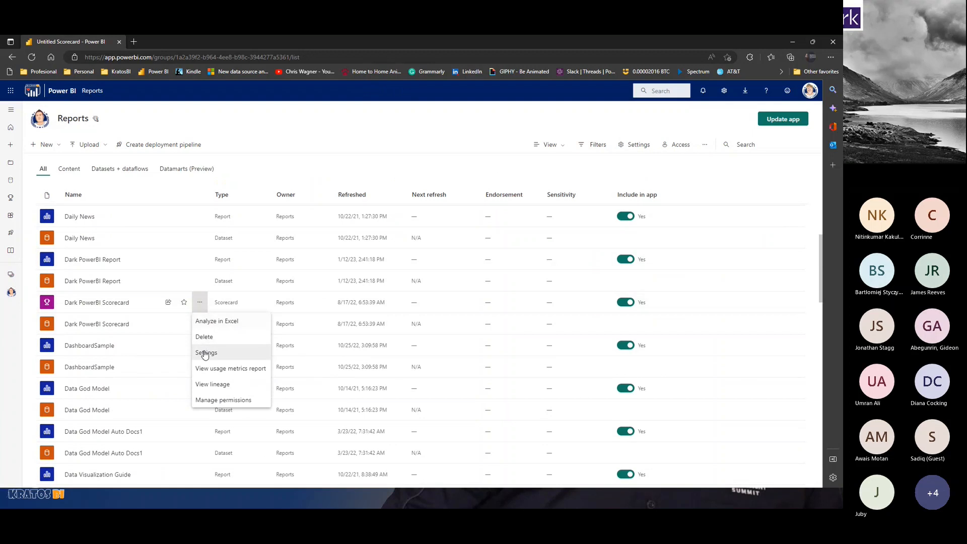
click(207, 352)
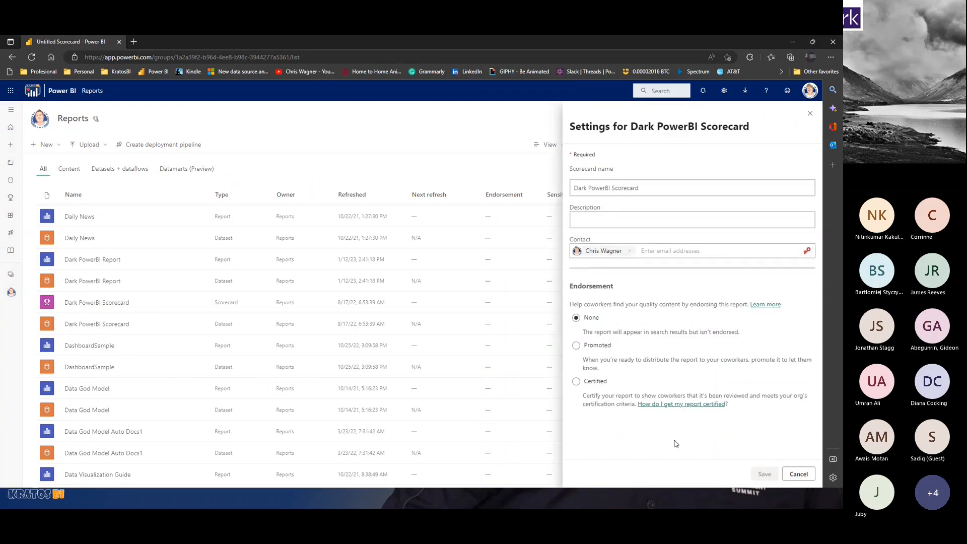
click(799, 474)
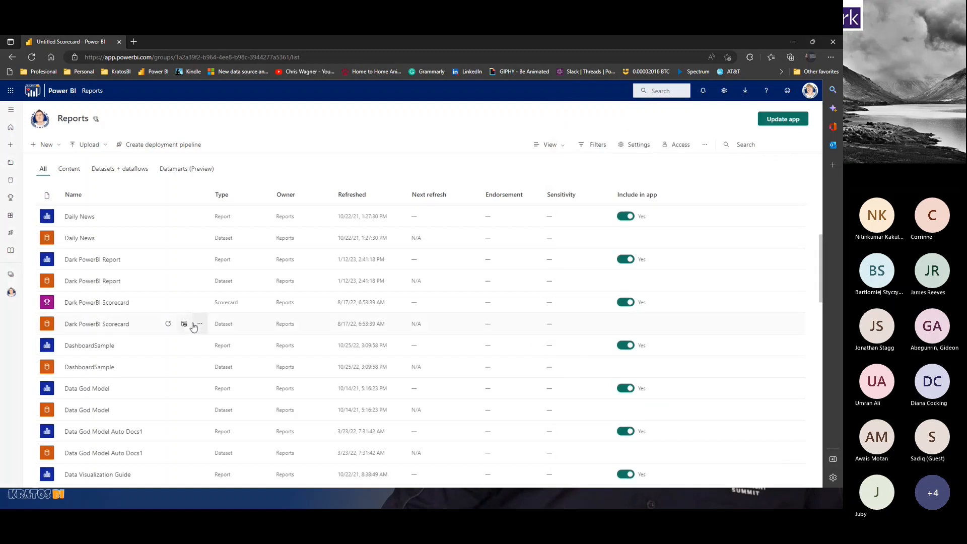
Enable a daily scheduled refresh at 6:00 AM for the Dark PowerBI Scorecard dataset and apply the schedule.
click(200, 324)
click(211, 261)
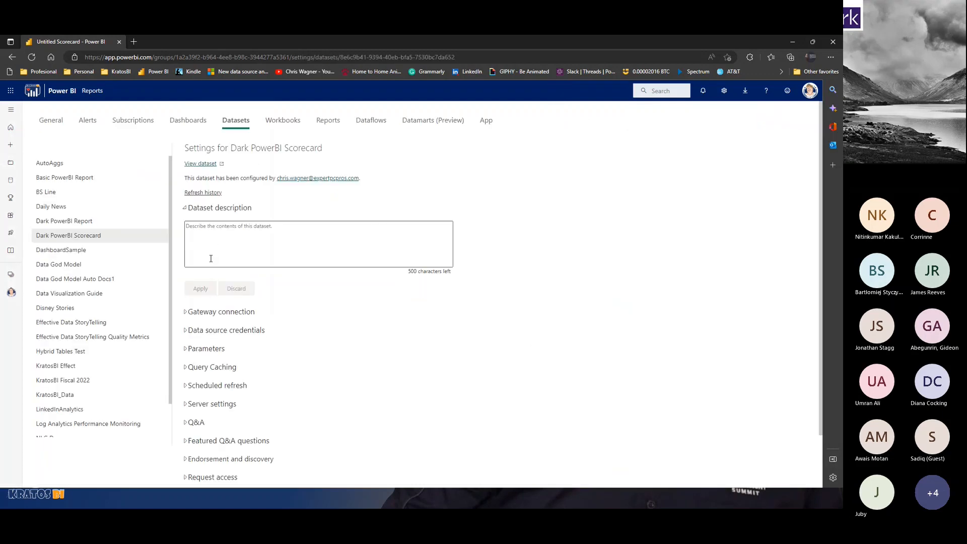
scroll(193, 331, down, 1)
click(193, 326)
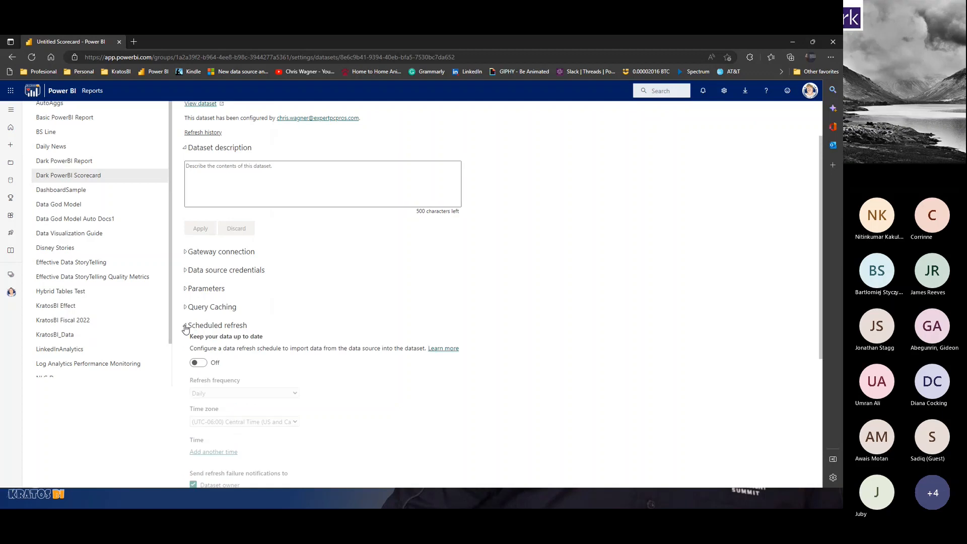
click(199, 363)
scroll(237, 365, down, 1)
scroll(240, 365, down, 4)
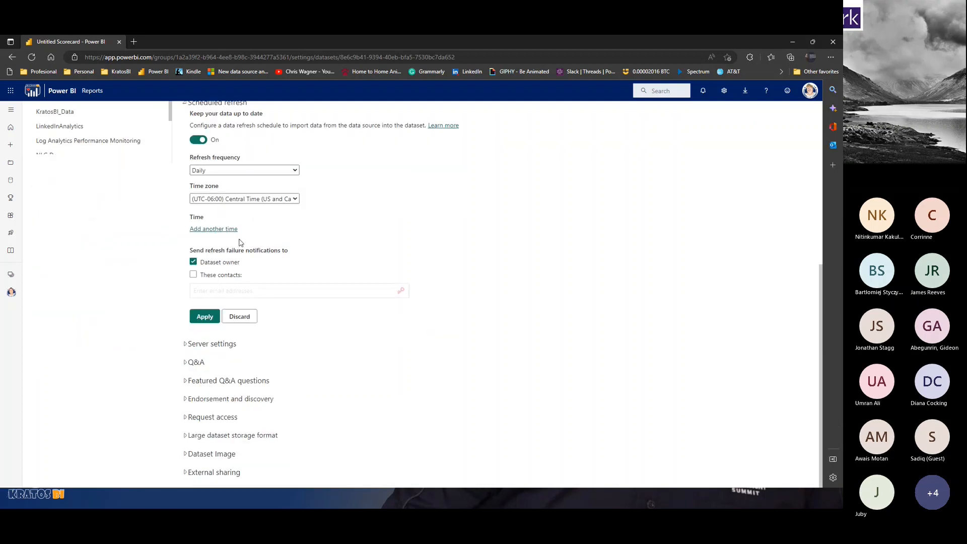
click(224, 228)
click(200, 230)
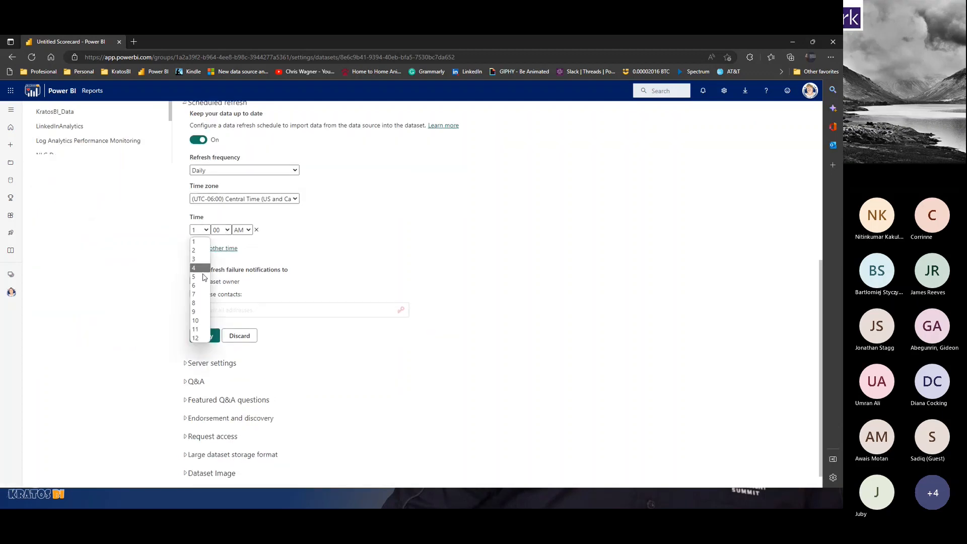
click(198, 291)
click(205, 336)
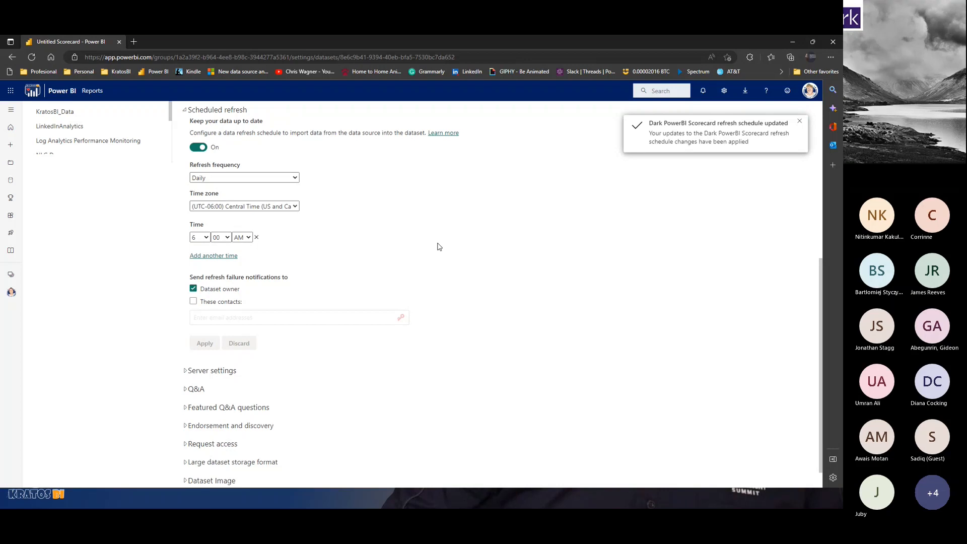
Return to the Reports workspace and look through its content list.
scroll(433, 246, up, 5)
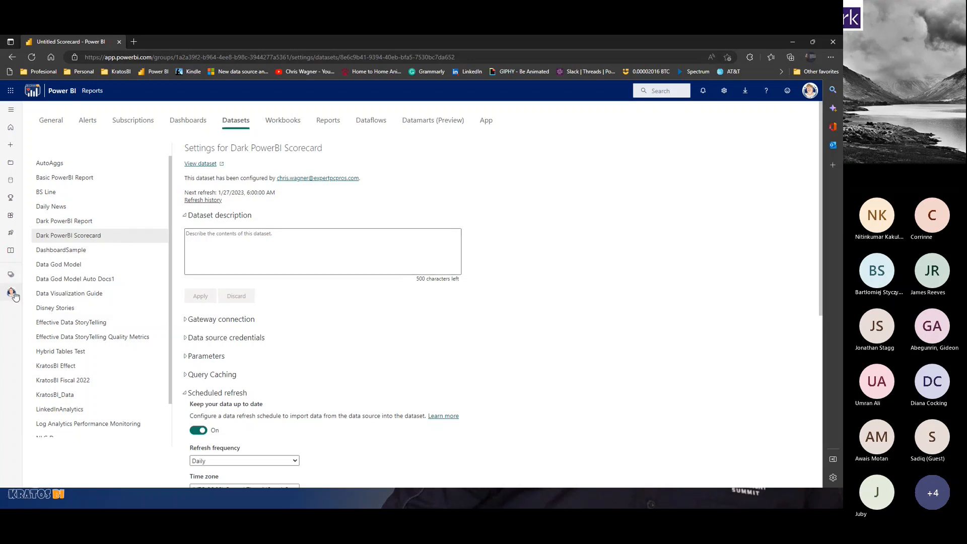
click(11, 292)
scroll(120, 256, down, 3)
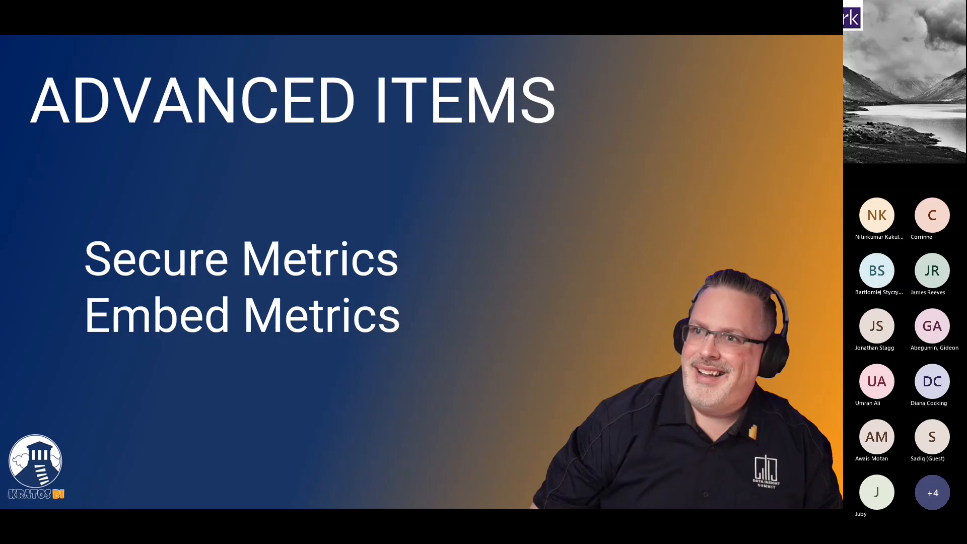
Switch to the browser and look through the metrics of the Effective Data StoryTelling Quality Metrics scorecard.
key(alt+Tab)
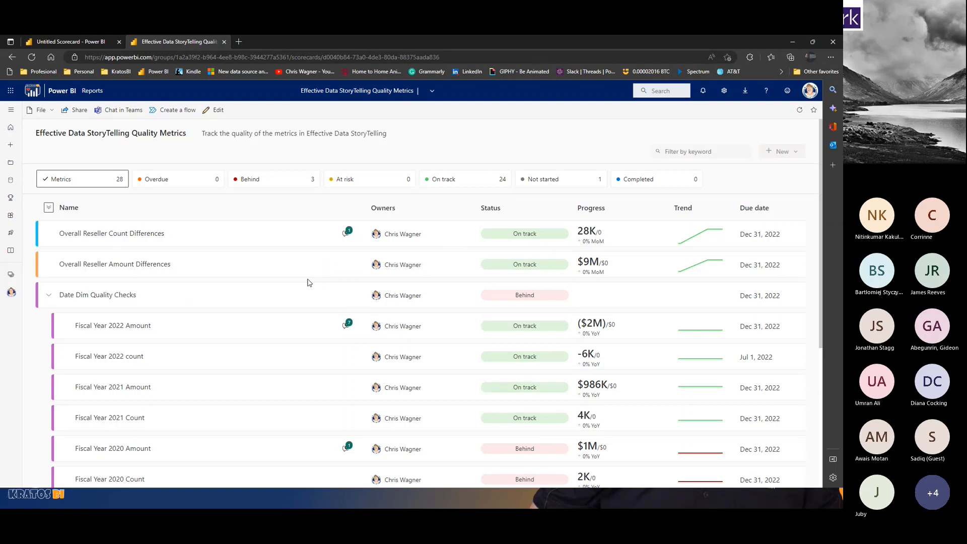
scroll(309, 283, down, 5)
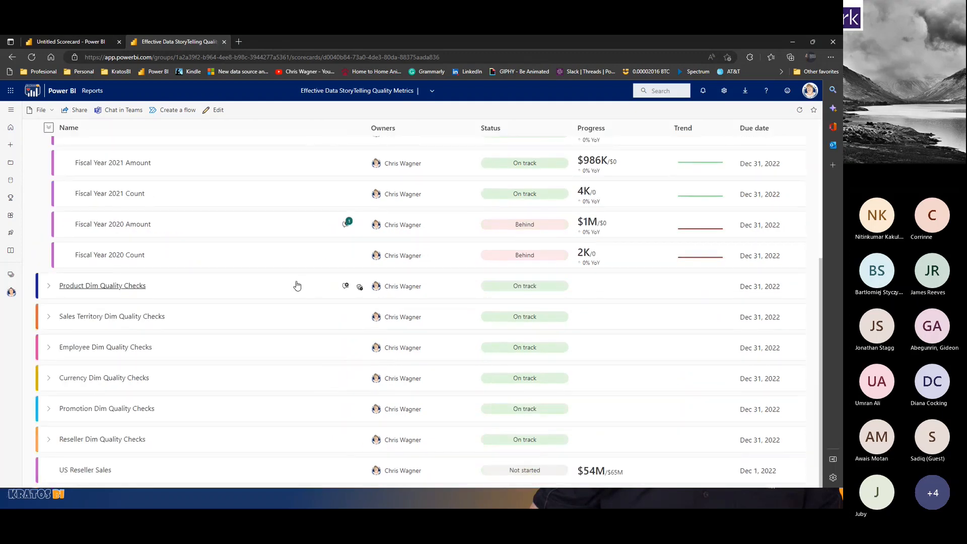
scroll(297, 286, up, 5)
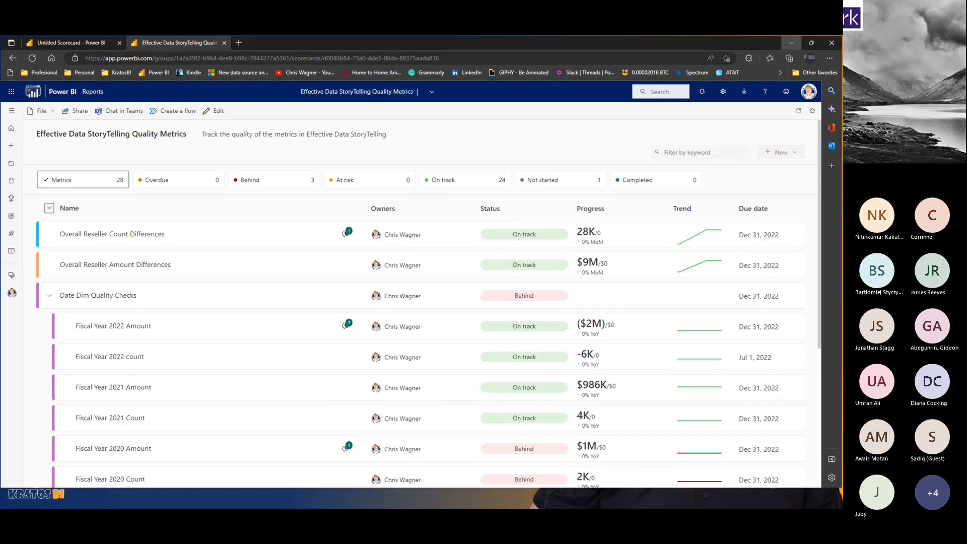
Return to the presentation's Model Quality use case and open its linked Data God Model Auto Docs report in a maximized browser window.
click(792, 43)
key(Right)
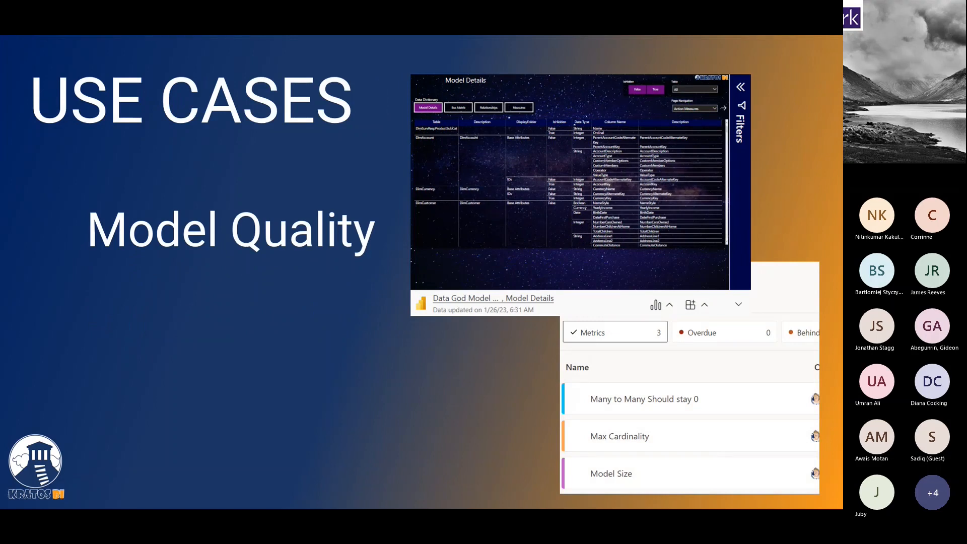
click(518, 213)
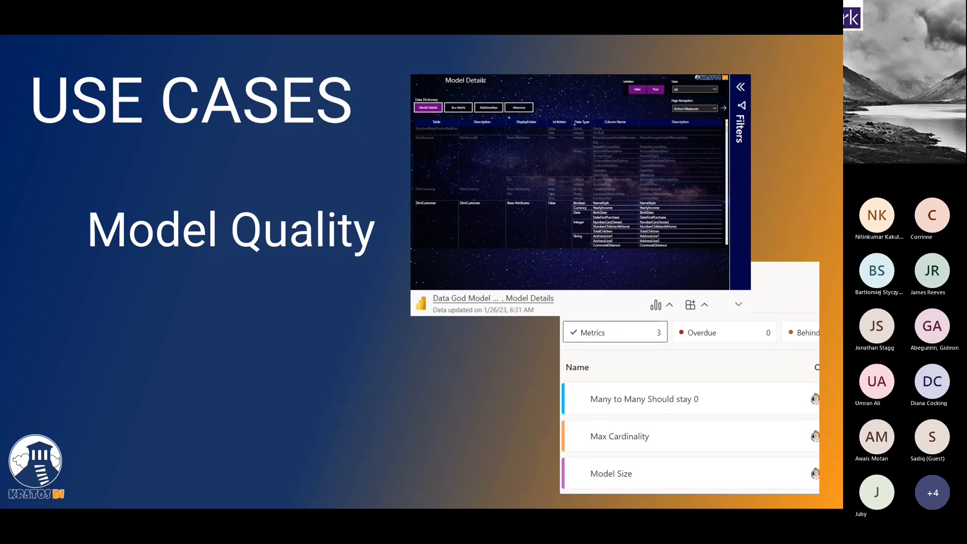
key(alt+Tab)
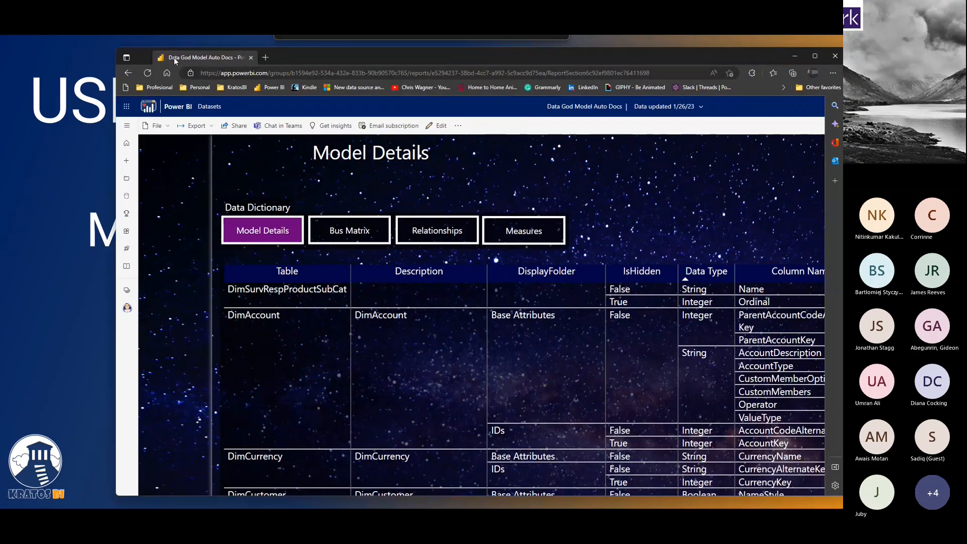
double_click(174, 58)
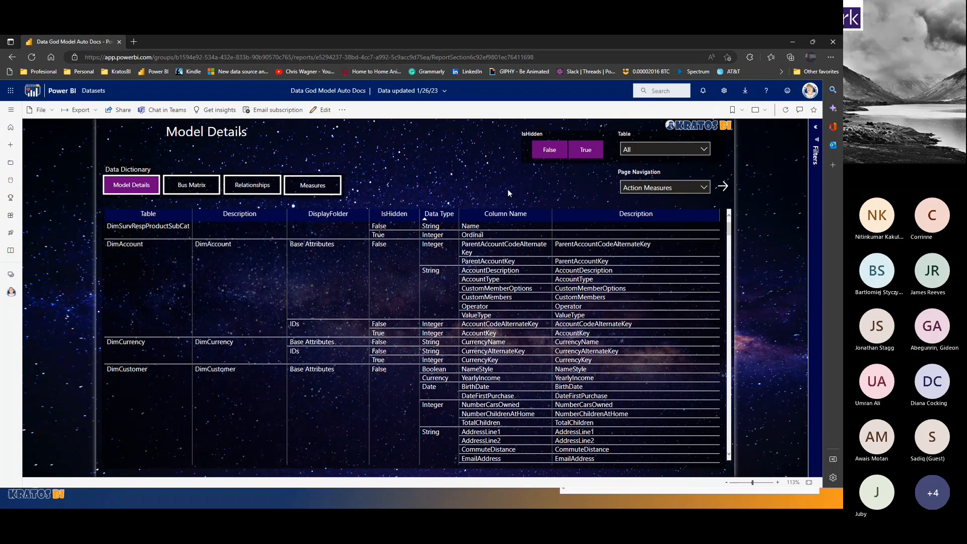
View the report's Model Summary and Action Measures pages using its page navigation.
click(666, 193)
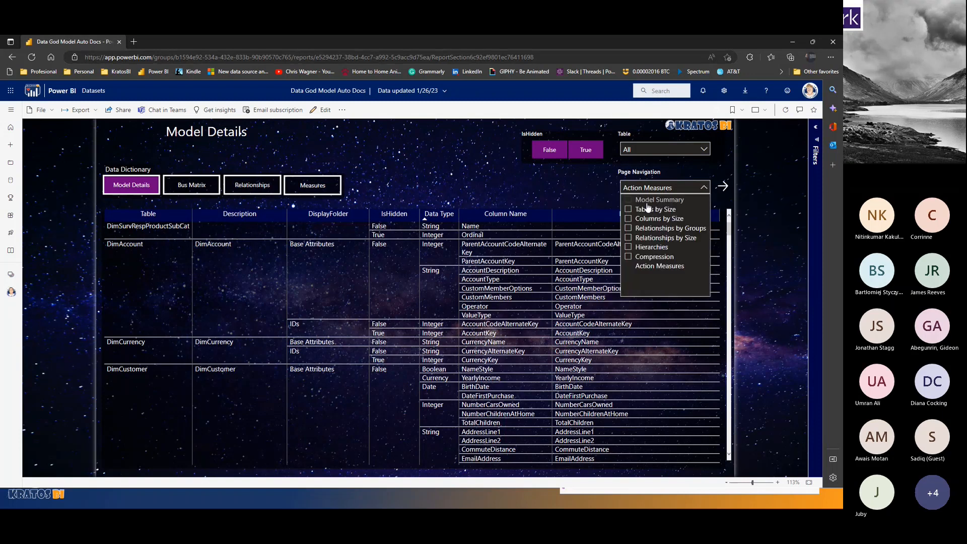
click(657, 200)
click(721, 189)
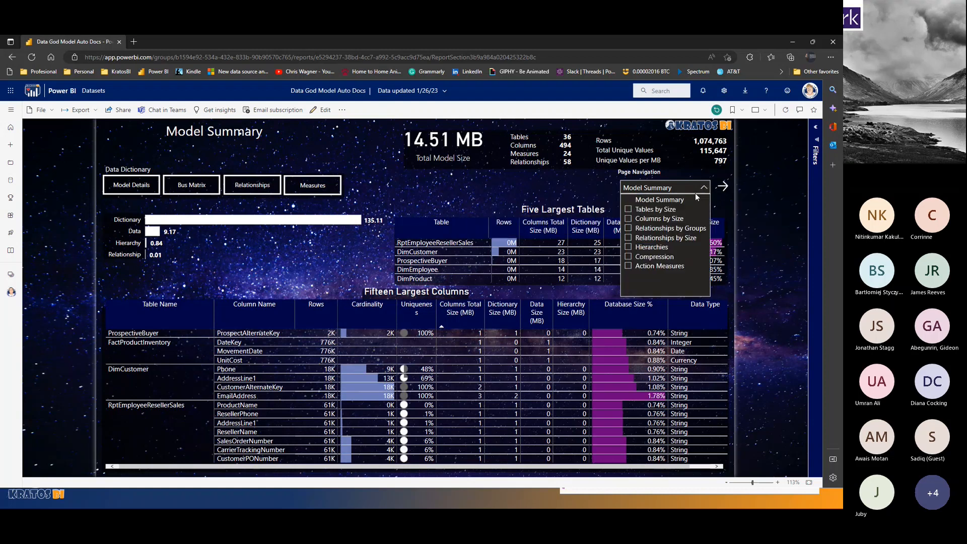
click(655, 266)
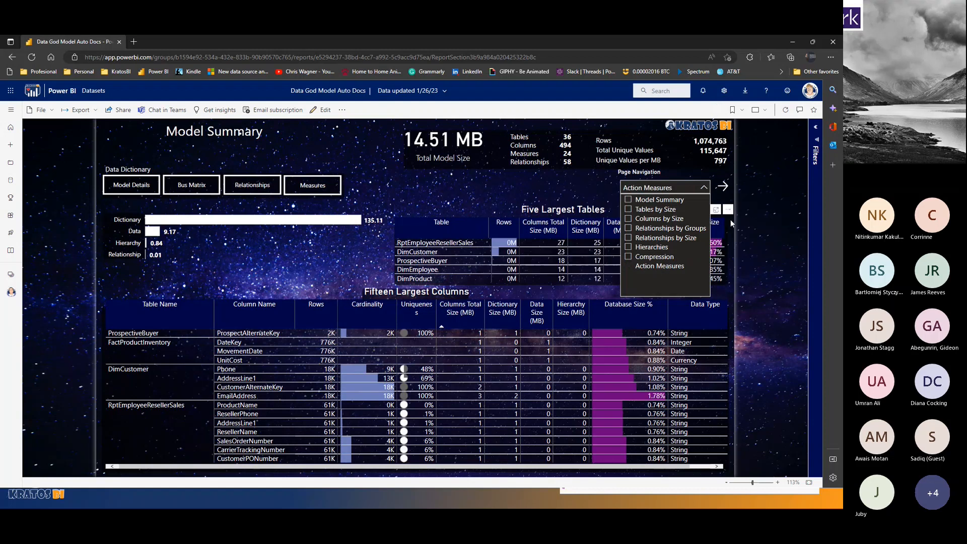
click(725, 187)
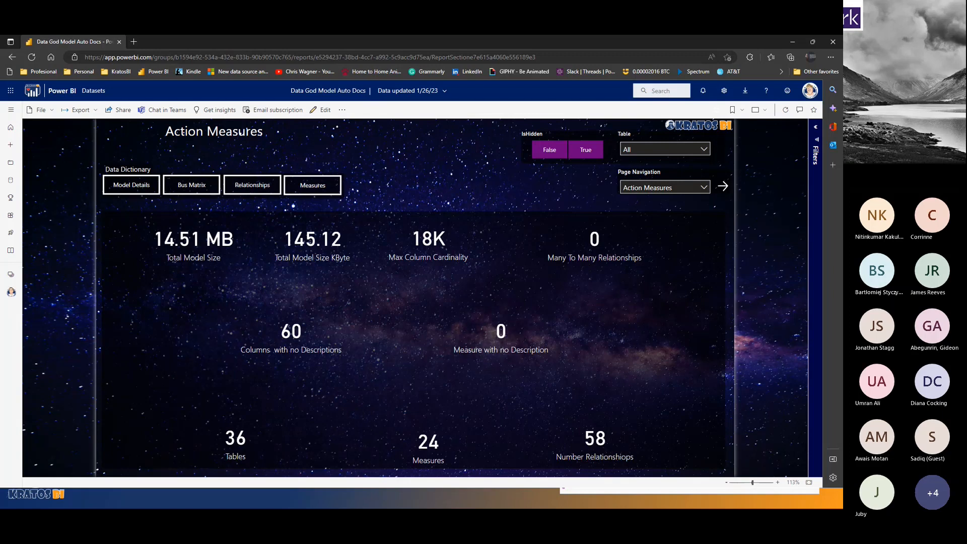
Open the Data God Model v2 Performance Scorecard from the presentation, signing in with the first listed account.
key(alt+Tab)
click(689, 427)
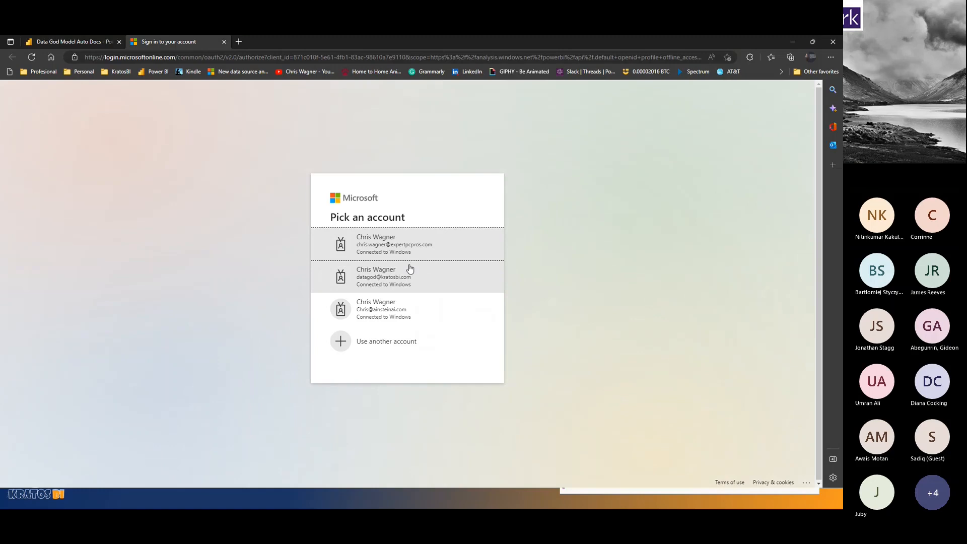
click(394, 252)
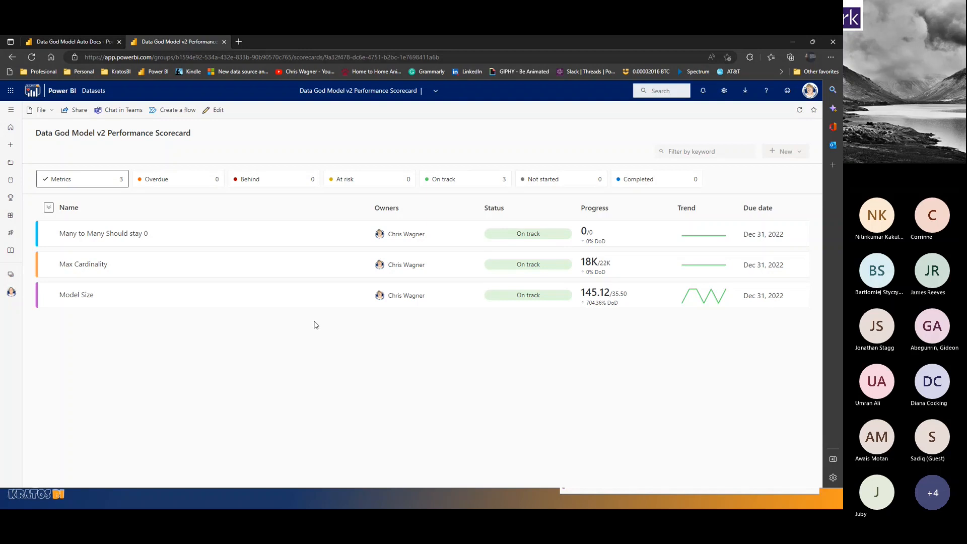
mouse_move(337, 241)
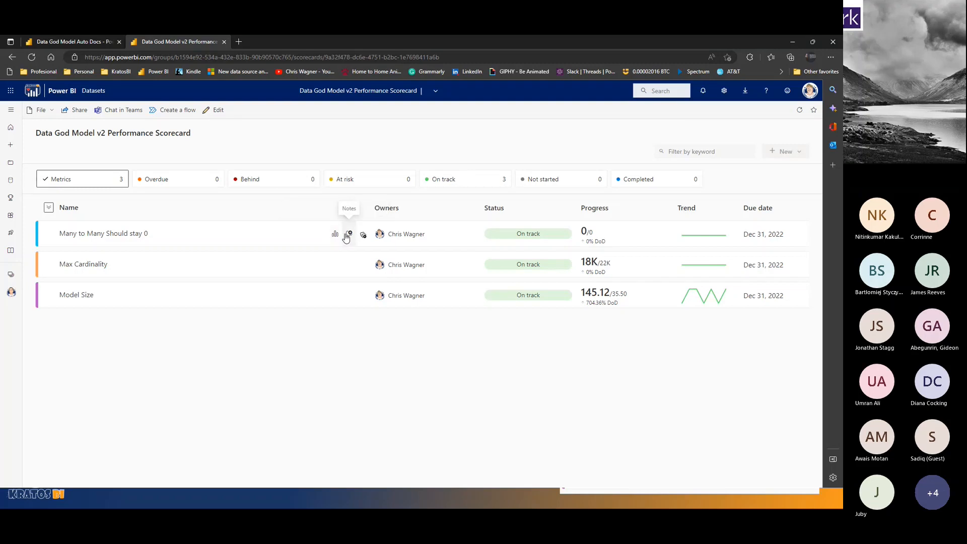
Open the details of the "Many to Many Should stay 0" metric and start a new check-in that includes a note.
click(346, 237)
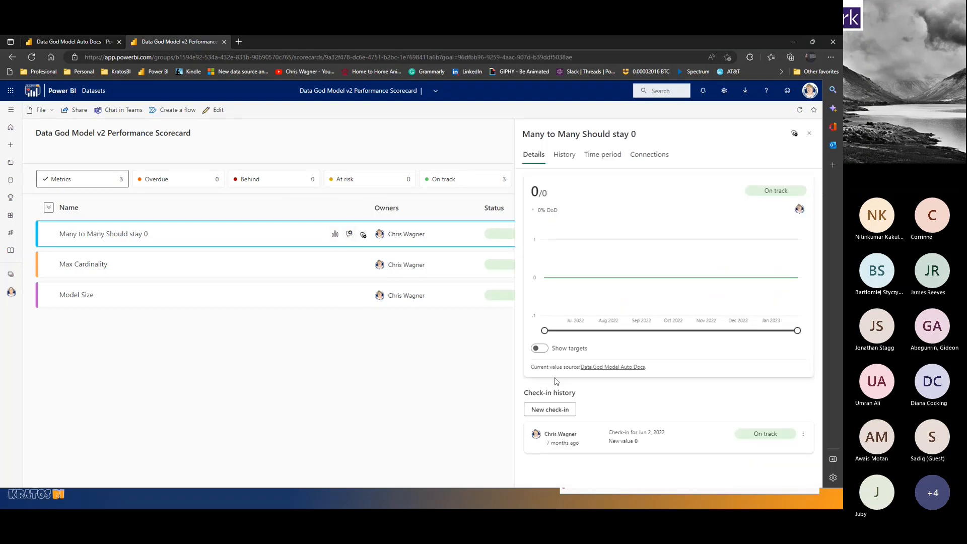
click(551, 409)
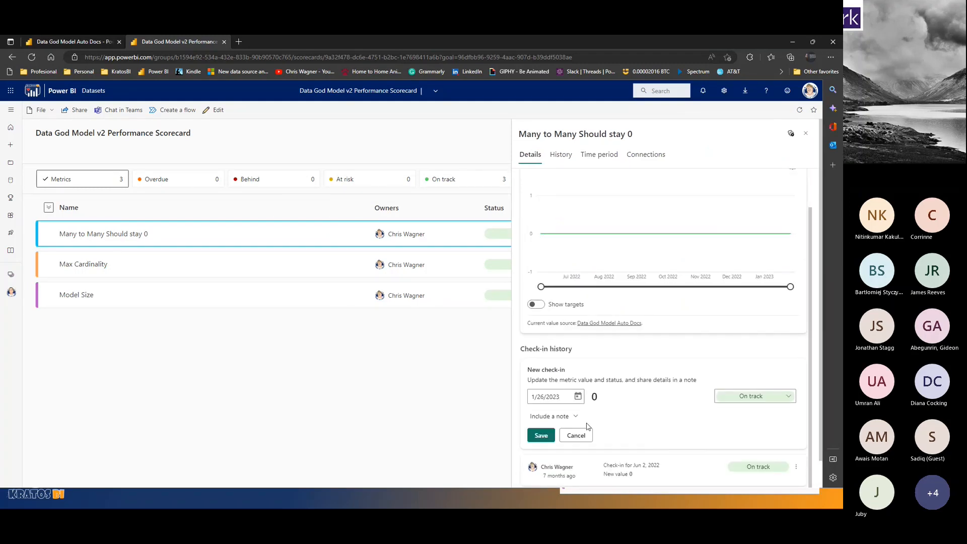
click(564, 417)
scroll(556, 456, down, 2)
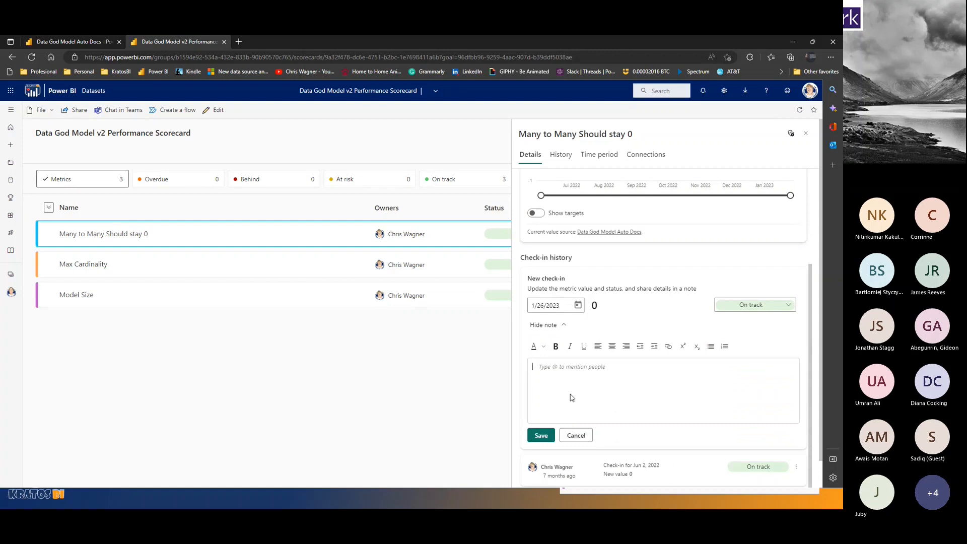
click(573, 384)
text(Hey model is growing whats going on?)
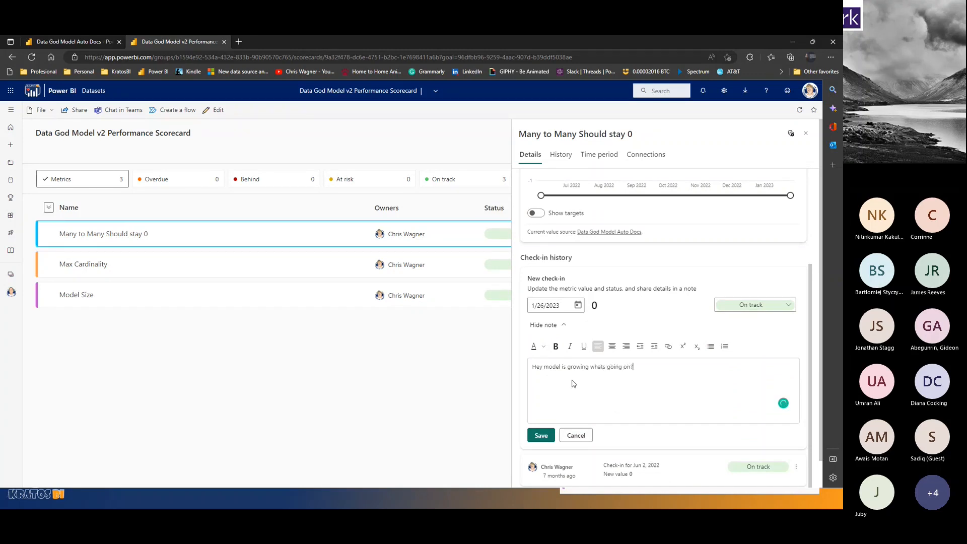
text( @luch)
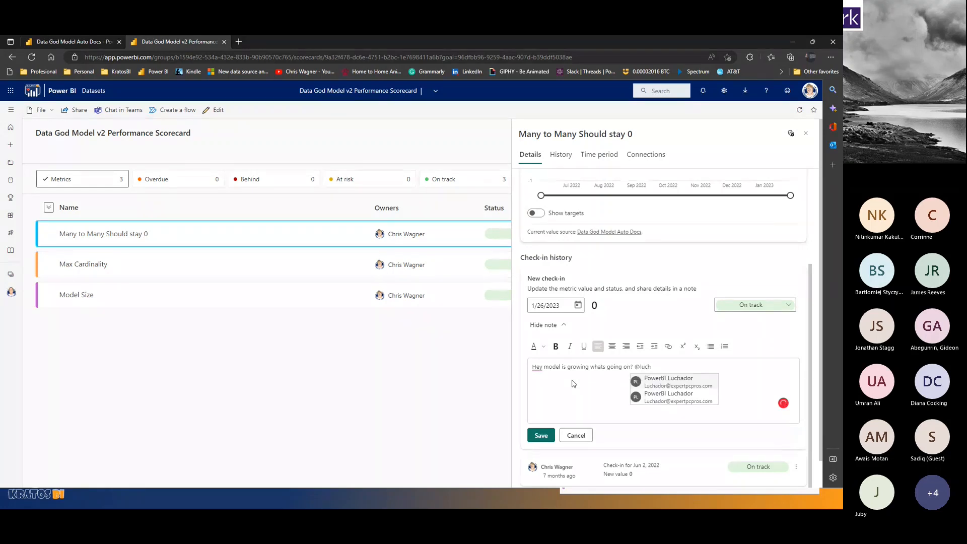
click(658, 381)
click(542, 436)
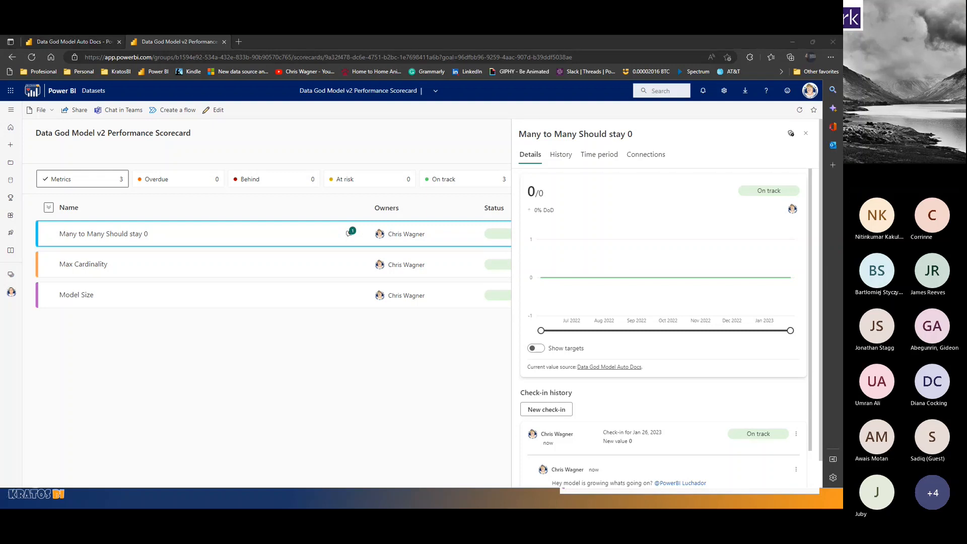
Resume the slideshow, and in the Data God Model Auto Docs report go to the Model Summary page through its page navigation.
key(F5)
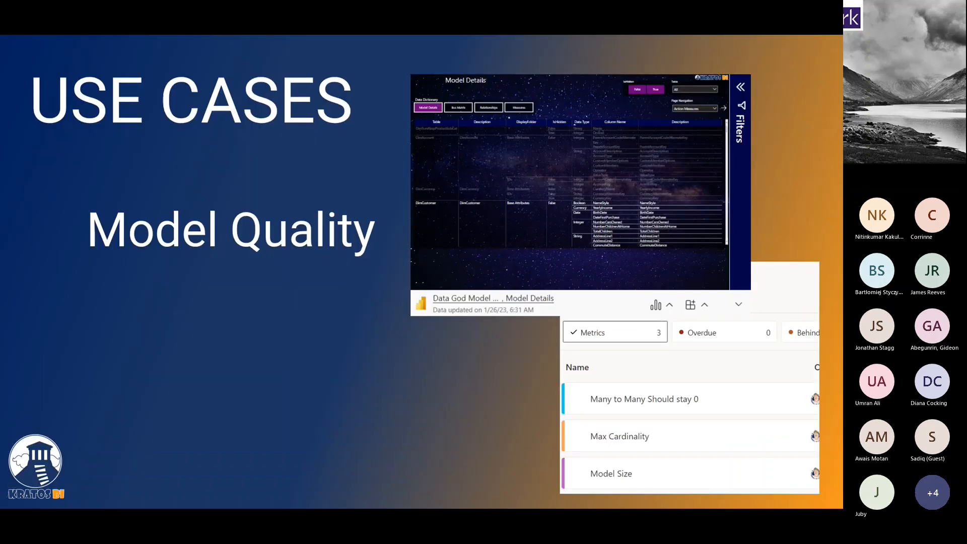
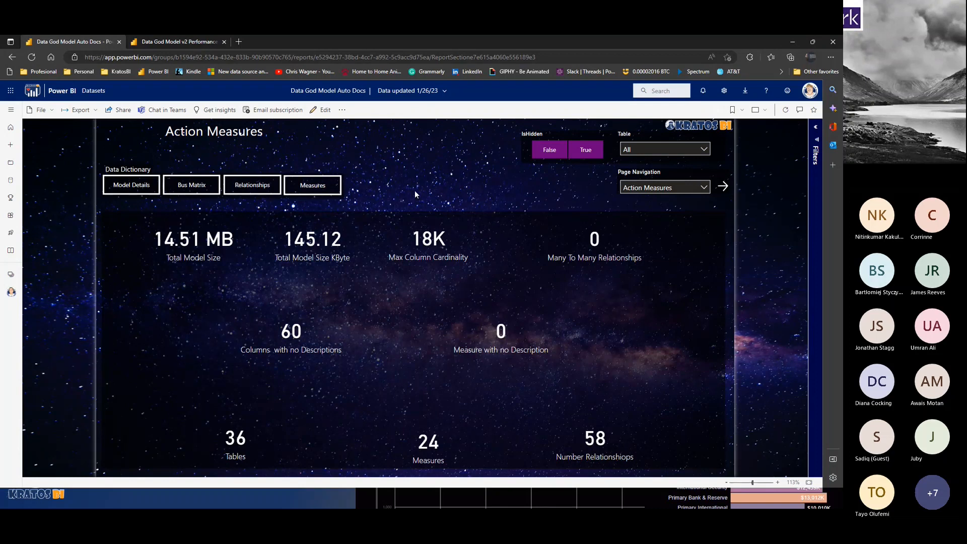
click(701, 187)
click(660, 200)
click(722, 187)
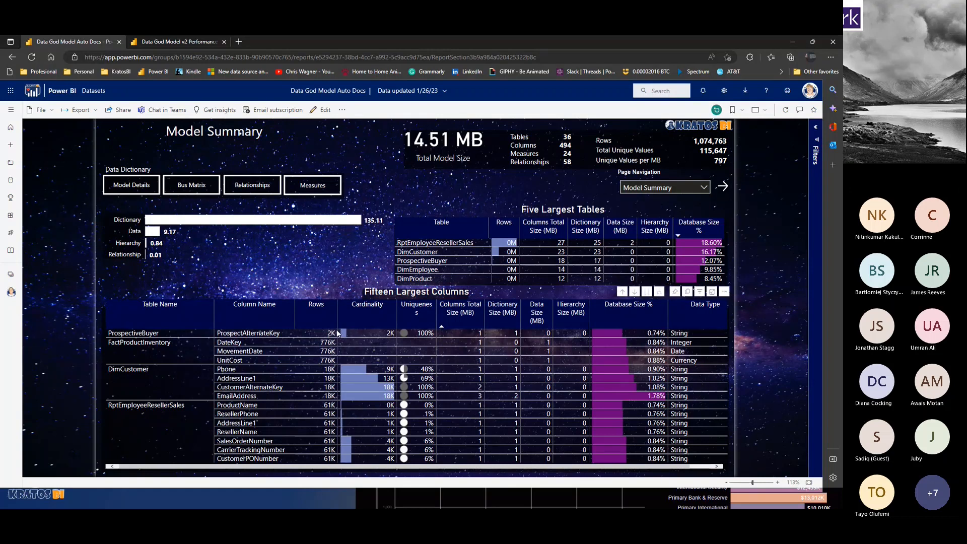
Cross-filter the Model Summary page by the ProspectAlternateKey, DateKey and MovementDate rows of Fifteen Largest Columns, and clear the selection.
mouse_move(454, 347)
click(262, 334)
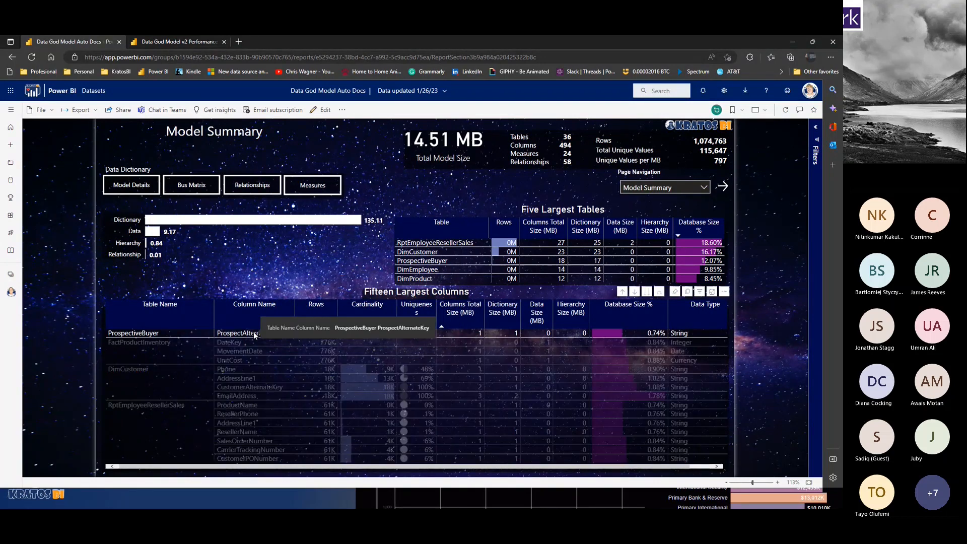
click(333, 345)
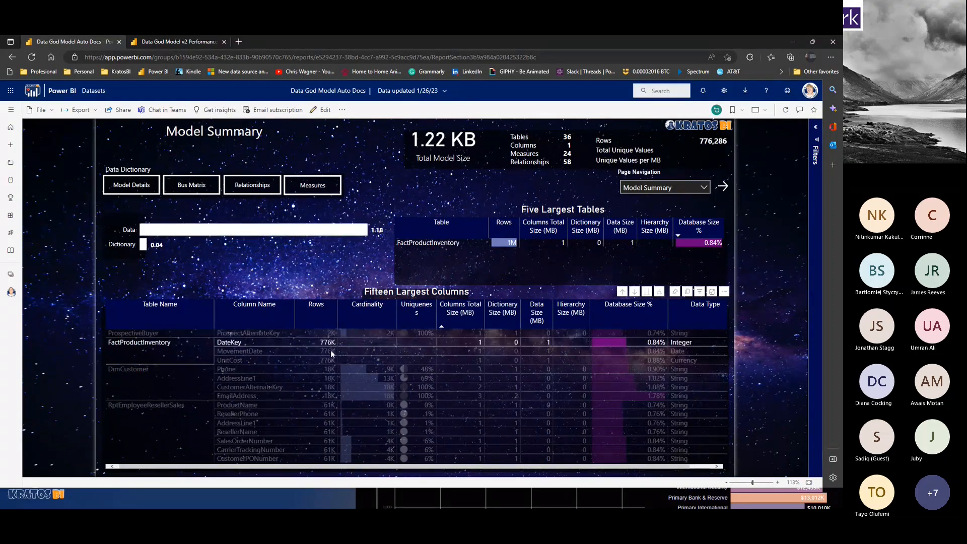
mouse_move(331, 349)
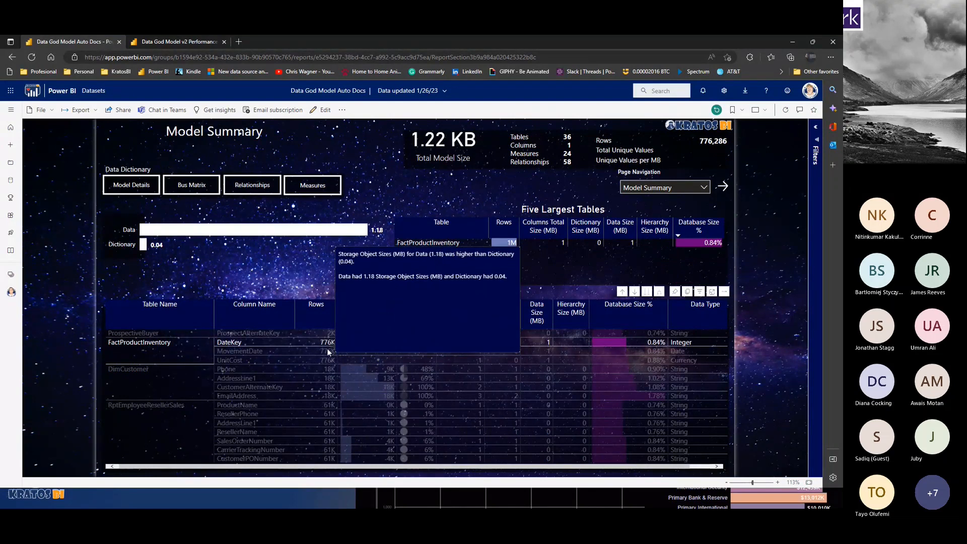
click(328, 360)
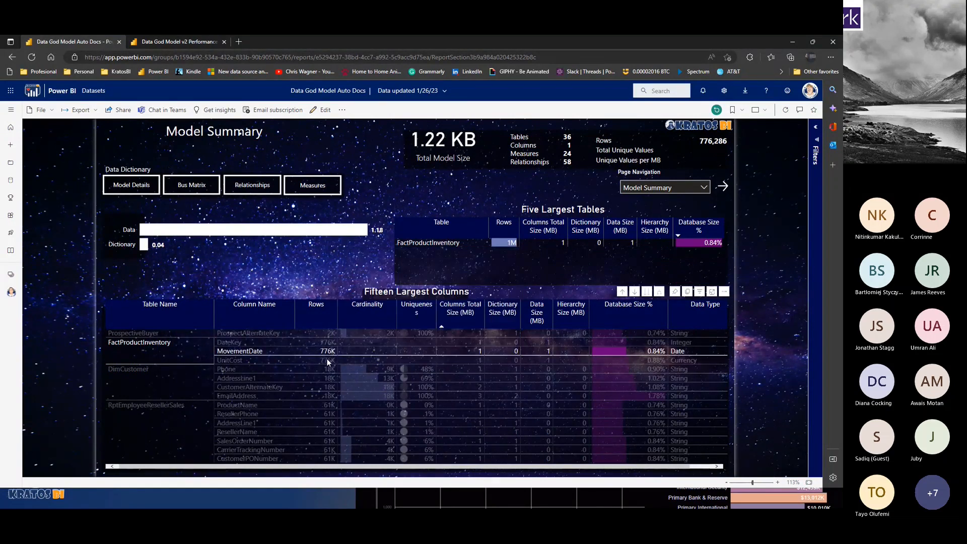
click(327, 359)
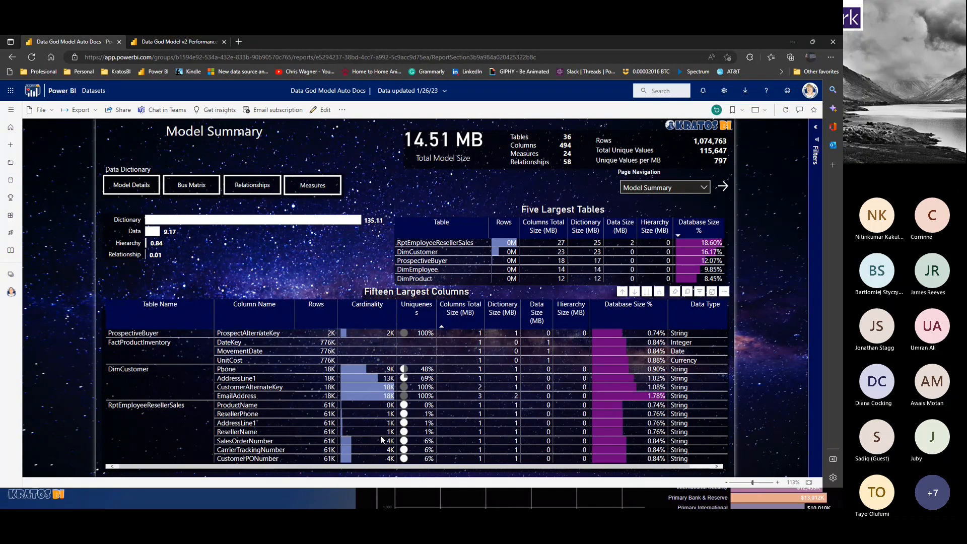
mouse_move(386, 352)
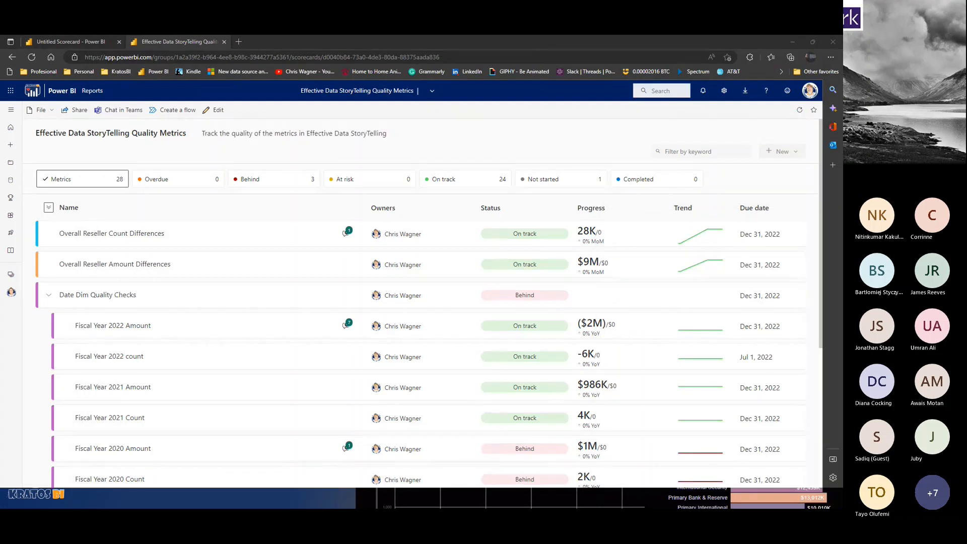
Switch to the presentation's KPI Tracking use case and on to the Dark PowerBI Report in Power BI Desktop.
key(super+d)
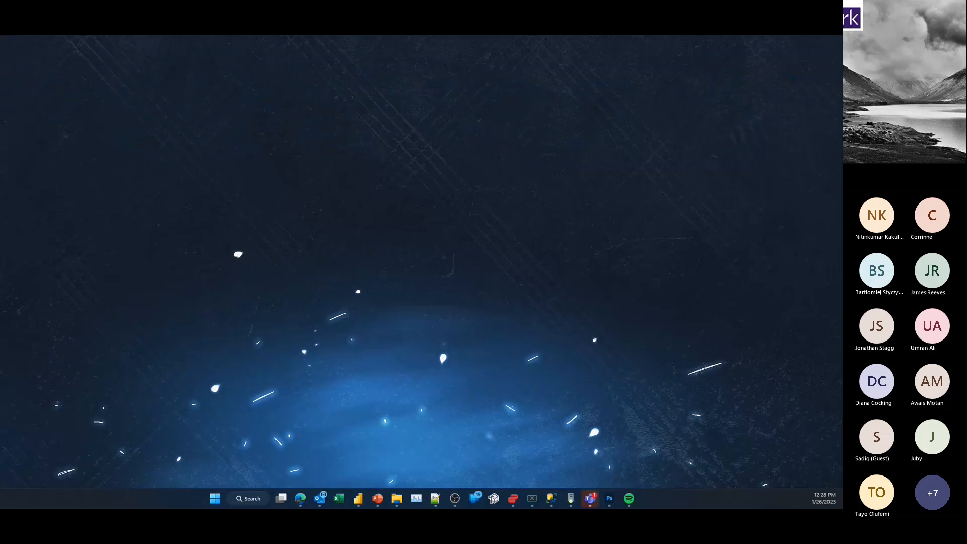
key(alt+Tab)
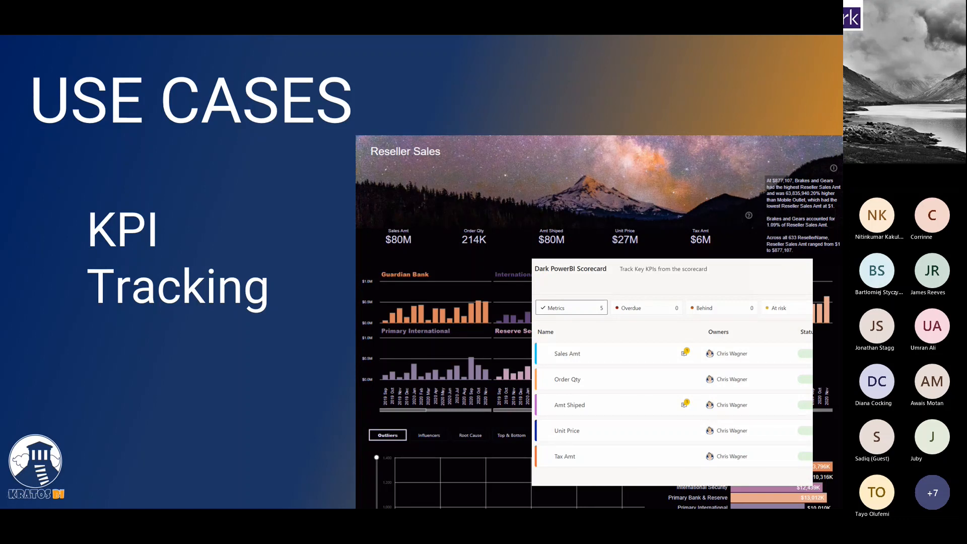
key(alt+Tab)
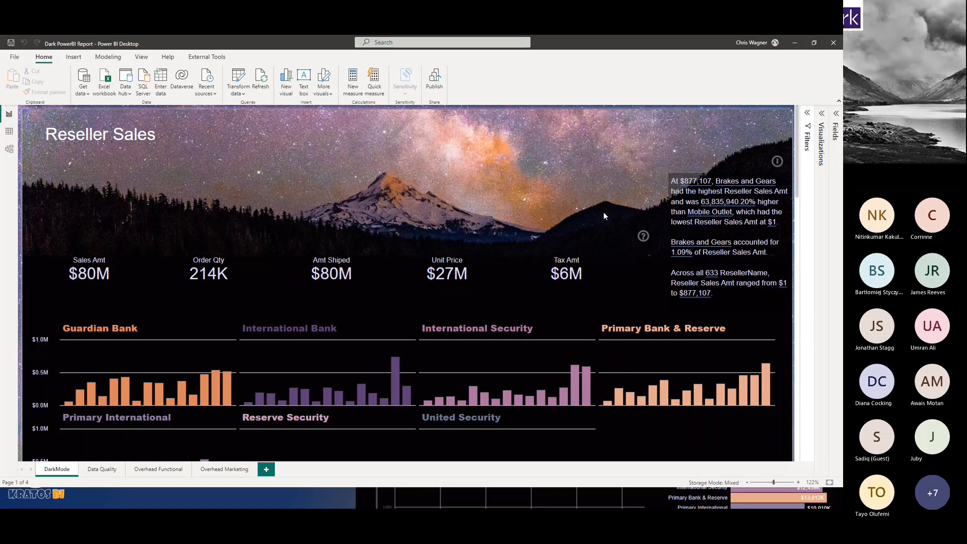
Expand the list of available visualizations for the report and locate the Metrics (Preview) visual.
click(822, 115)
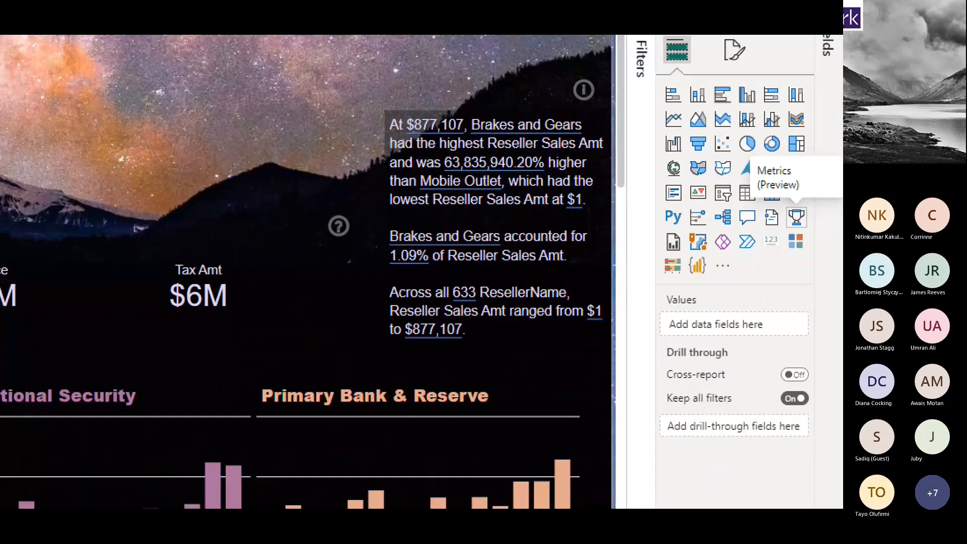
mouse_move(747, 153)
mouse_down()
mouse_move(758, 223)
mouse_move(841, 144)
mouse_move(743, 170)
mouse_up()
key(Escape)
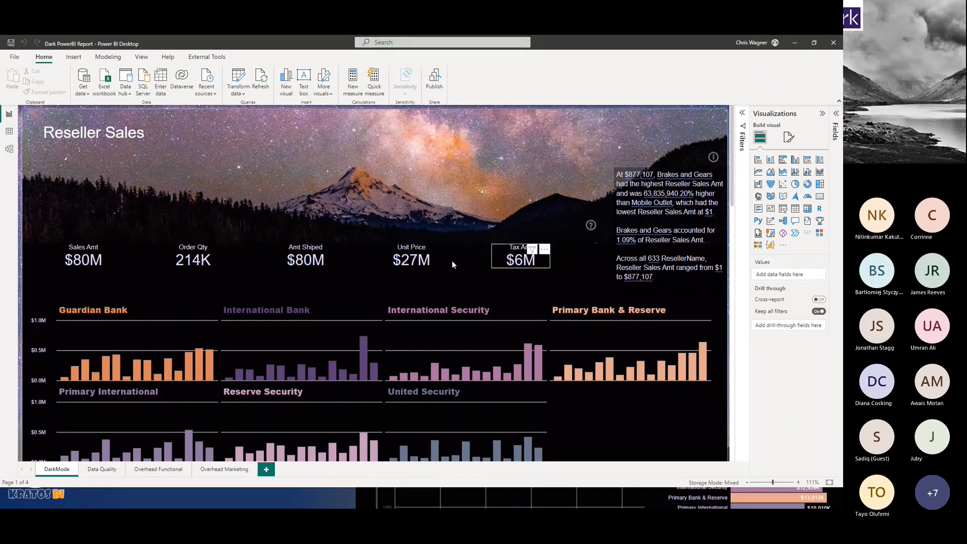
Inspect the KPI card visuals on the Reseller Sales page, such as Sales Amt and Tax Amt, and deselect them.
click(99, 260)
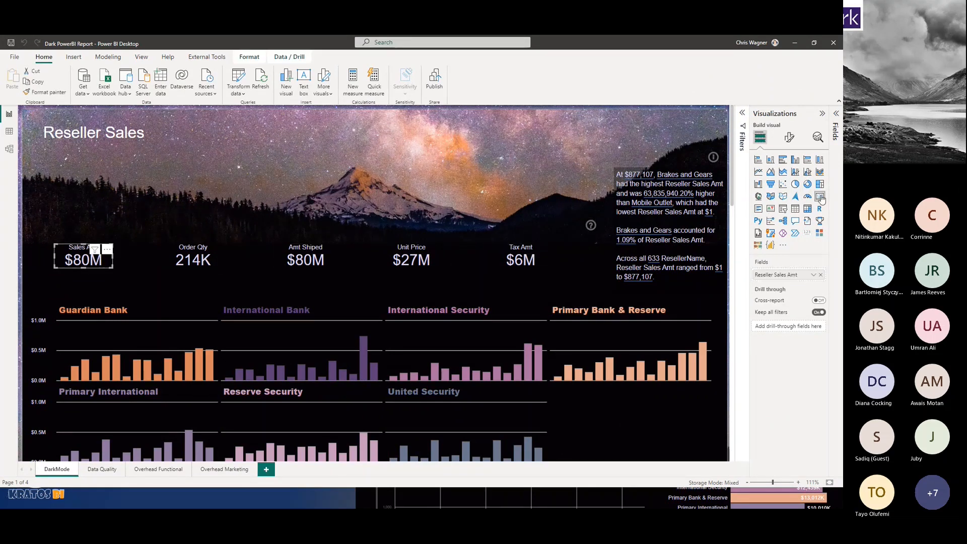
click(204, 262)
click(310, 260)
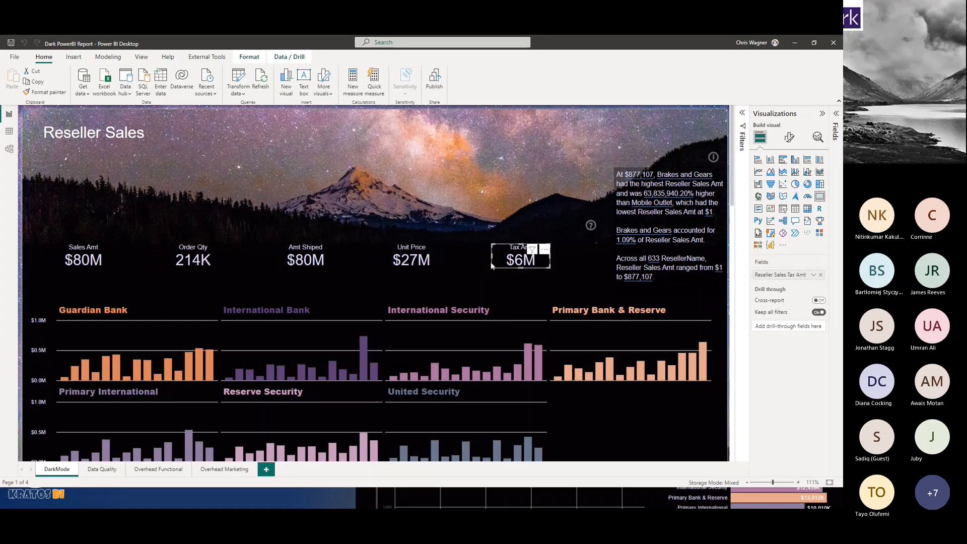
click(571, 245)
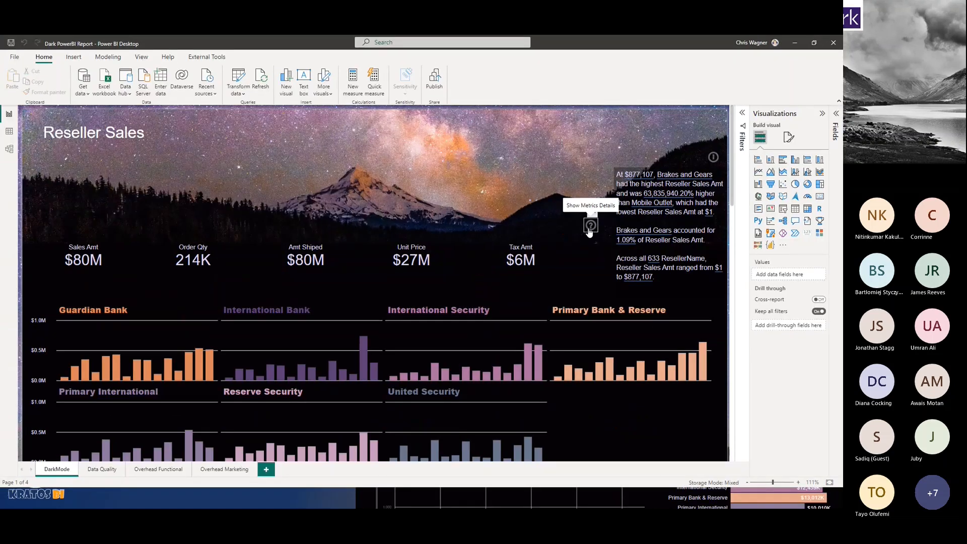
Trigger the Show Metrics Details action on the Reseller Sales page to display the scorecard metrics over the KPI cards.
click(603, 224)
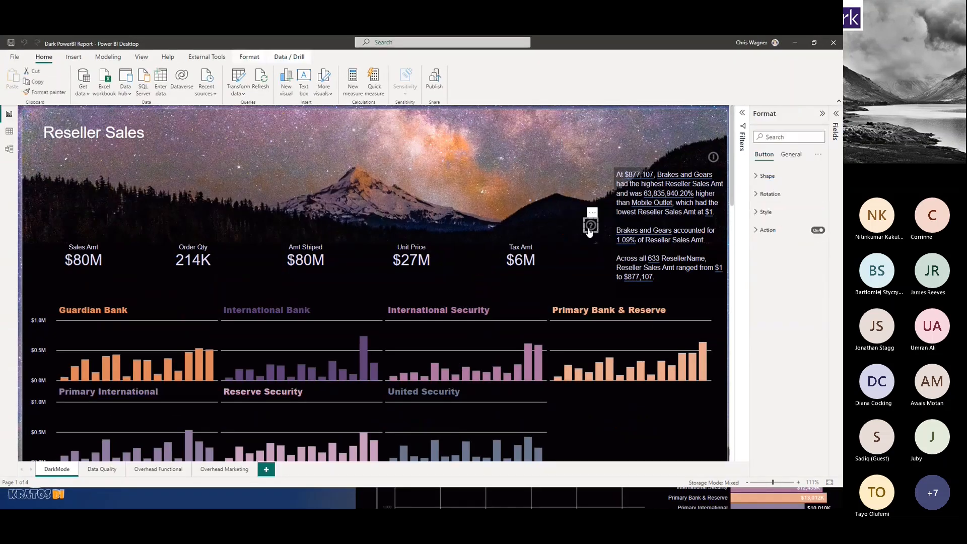
ctrl+click(591, 227)
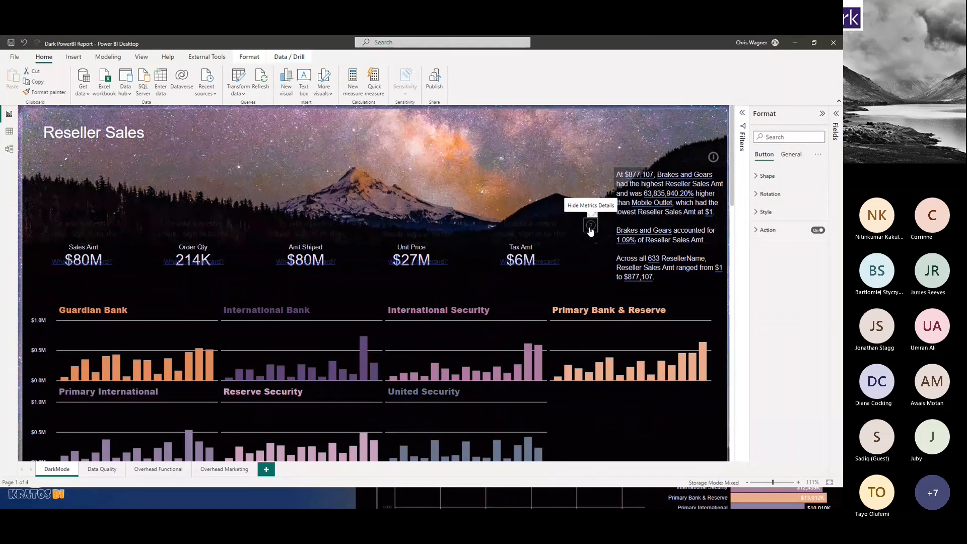
click(349, 231)
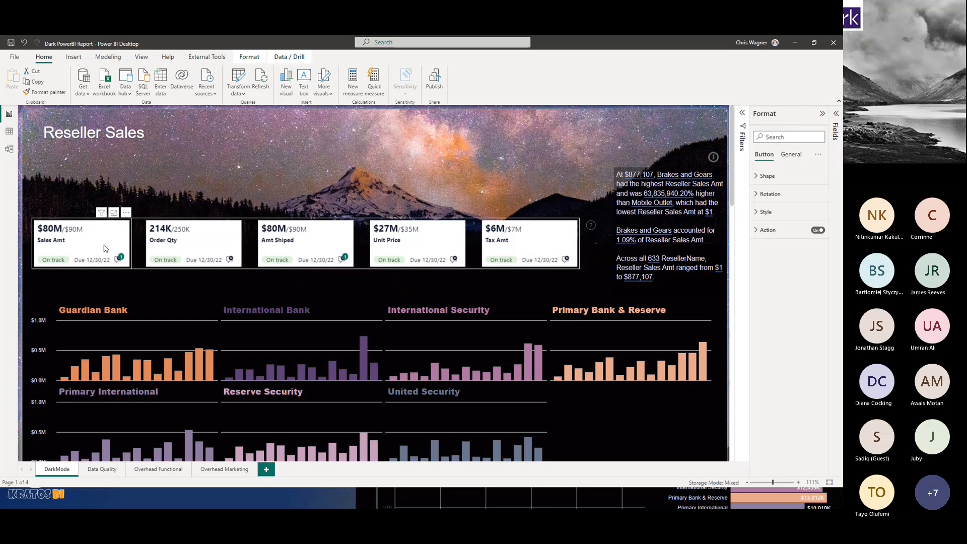
Open the notes of the Sales Amt and Amt Shiped metric cards, going back to the report after each.
click(119, 260)
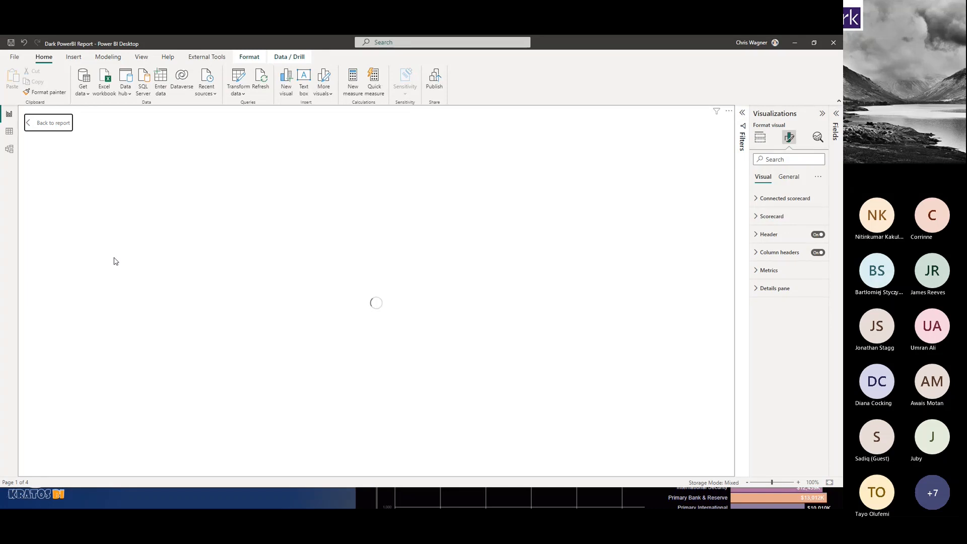
click(61, 129)
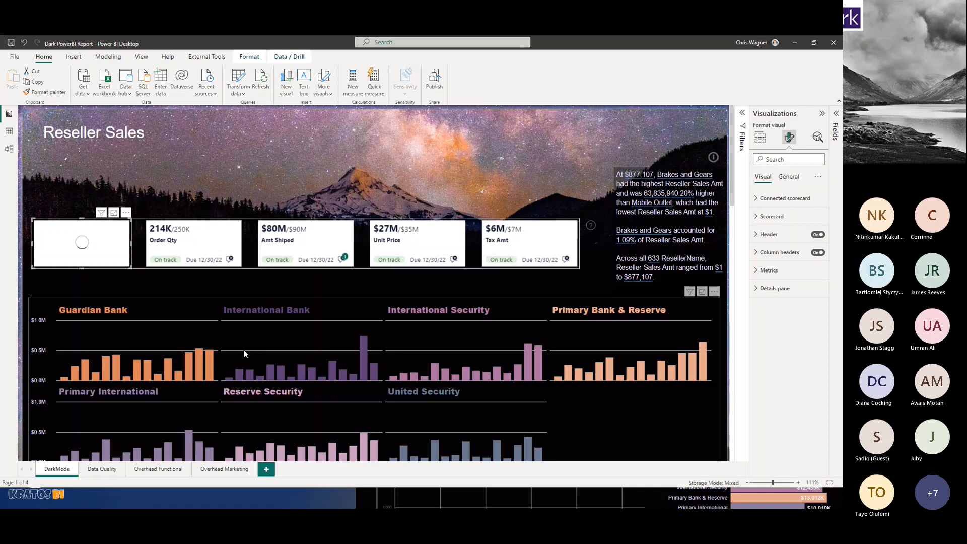
click(344, 259)
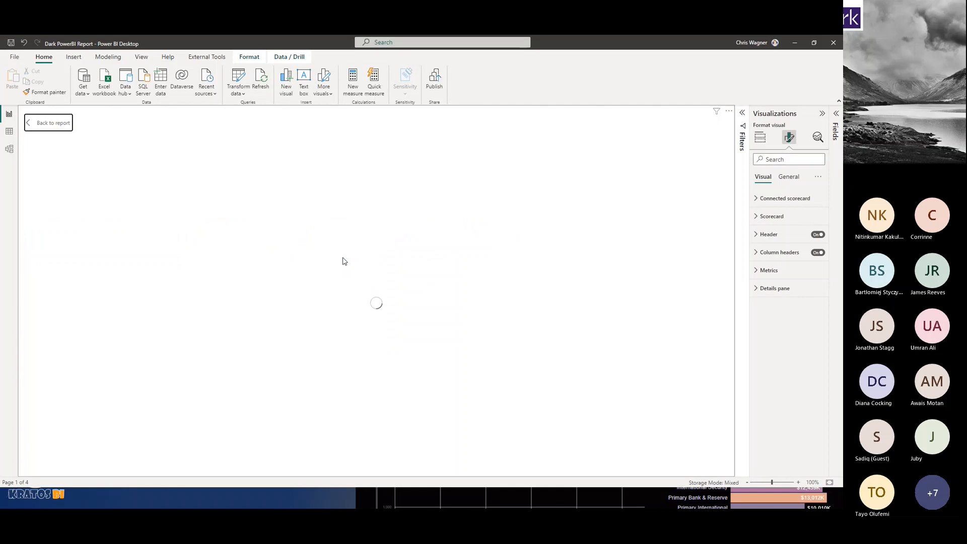
click(58, 132)
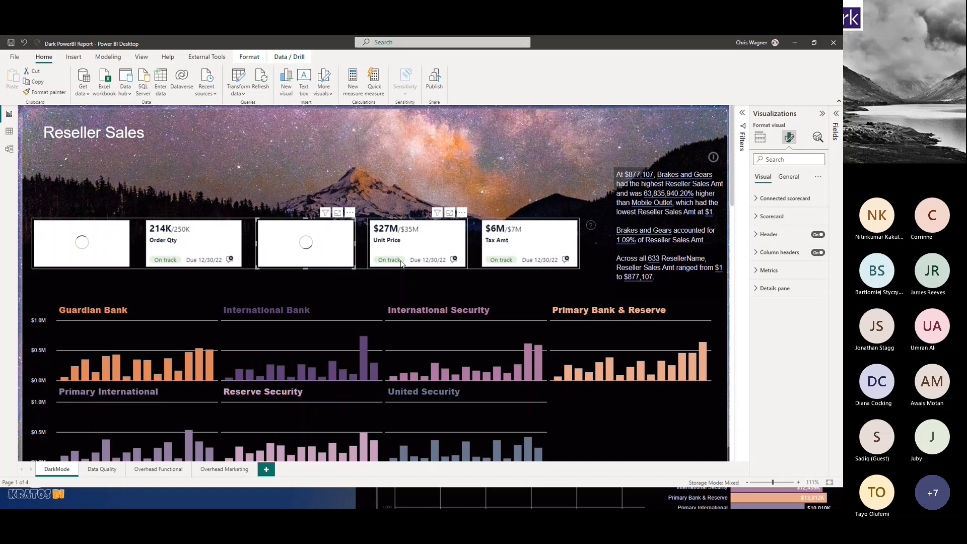
Try to view the Unit Price metric card in focus mode and return to the report.
click(592, 228)
click(592, 227)
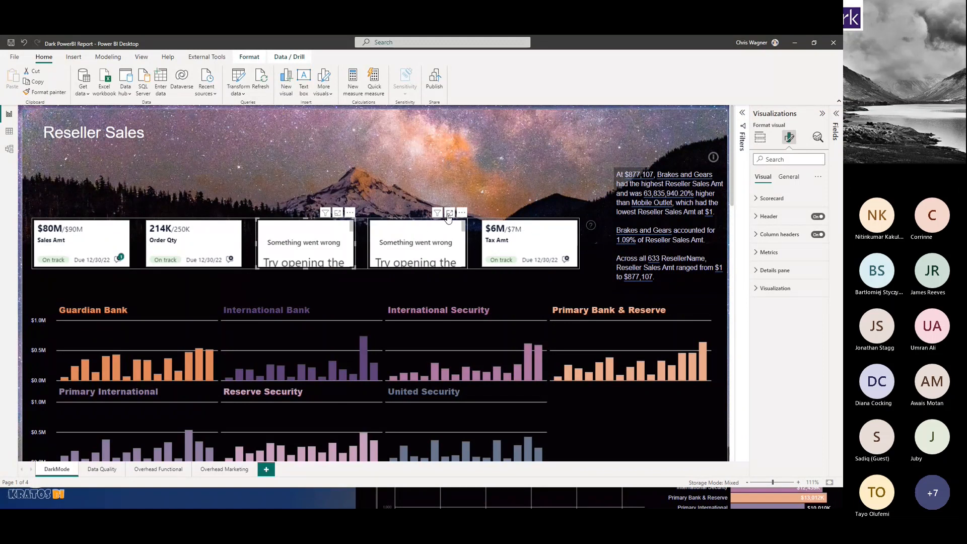
click(449, 213)
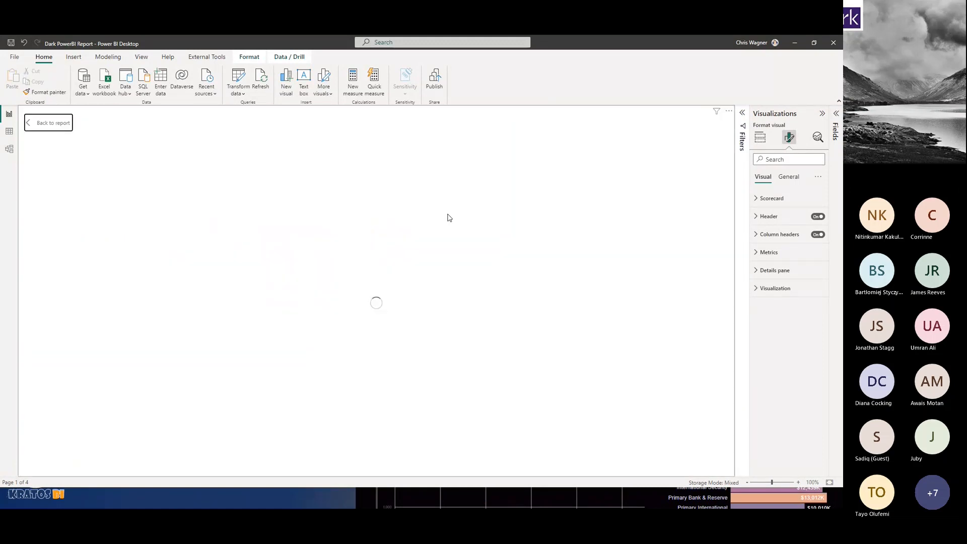
click(67, 130)
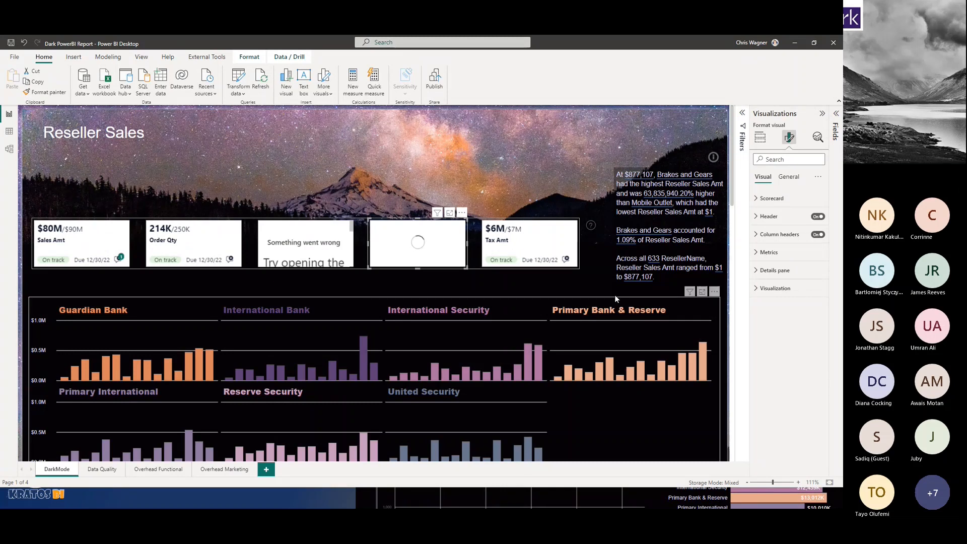
Hide the metrics details on the Reseller Sales page and clear the visual selection.
click(591, 226)
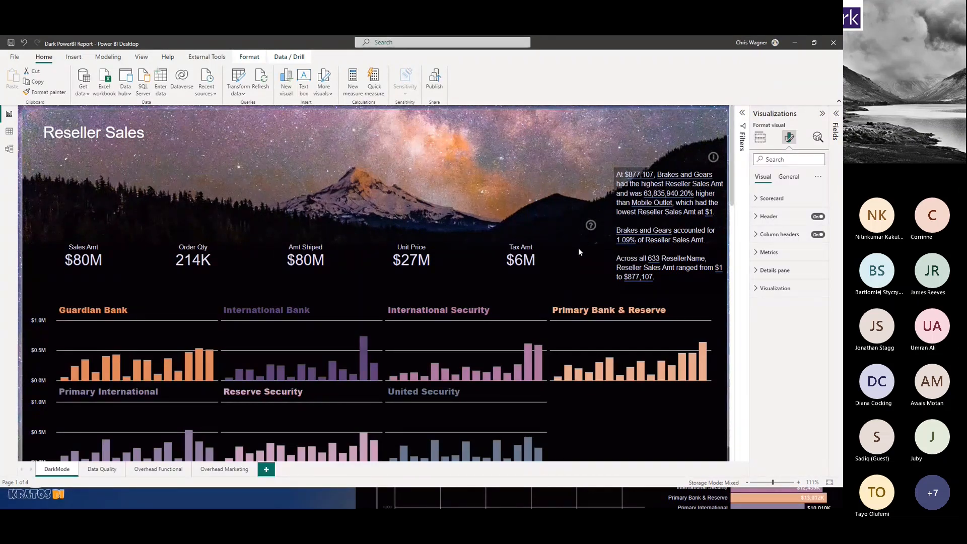
click(581, 261)
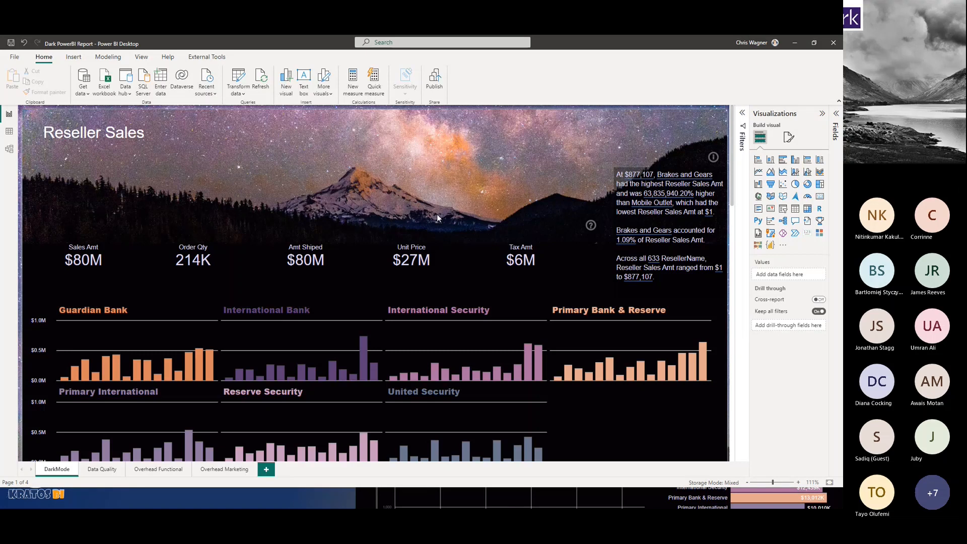
Show the metrics details over the Reseller Sales KPI cards, read the message on the Amt Shiped card, and hide the details again.
click(15, 136)
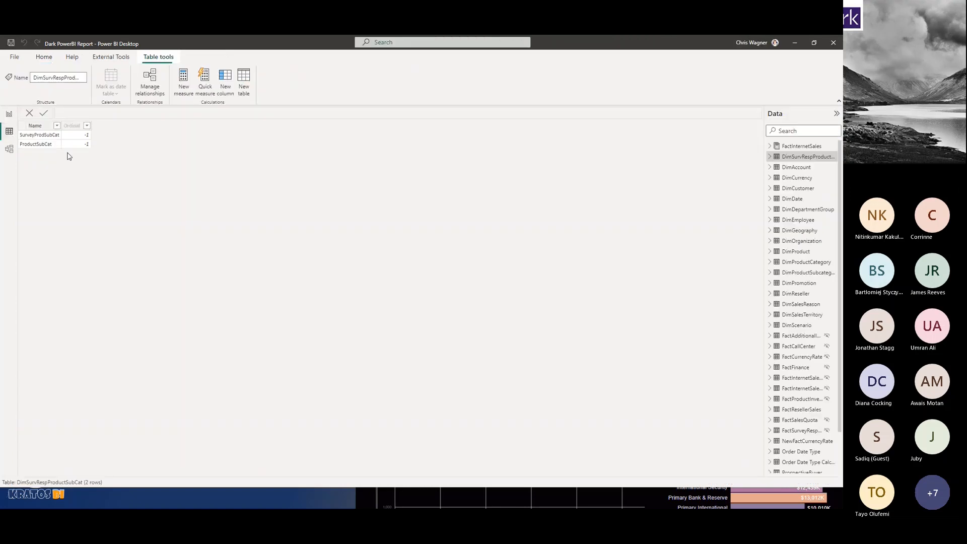
click(10, 114)
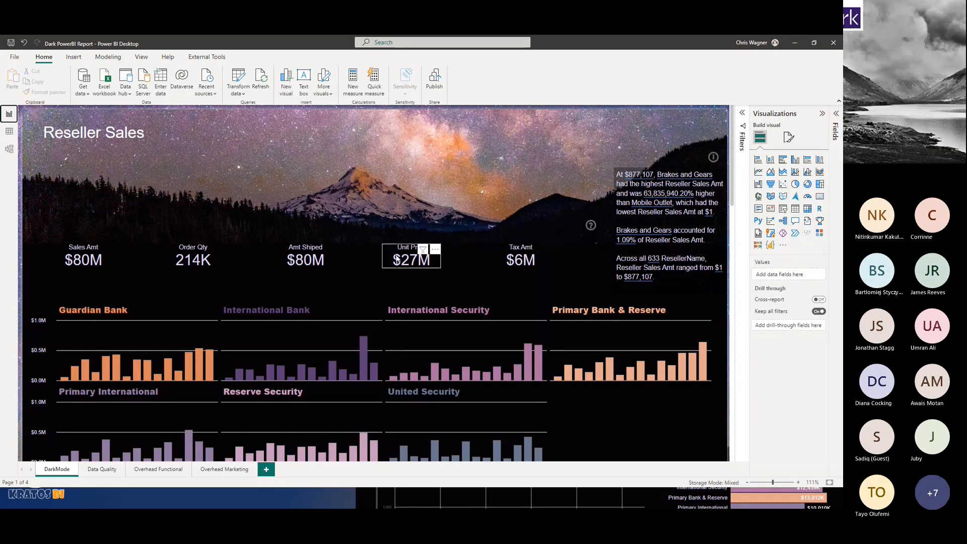
click(589, 226)
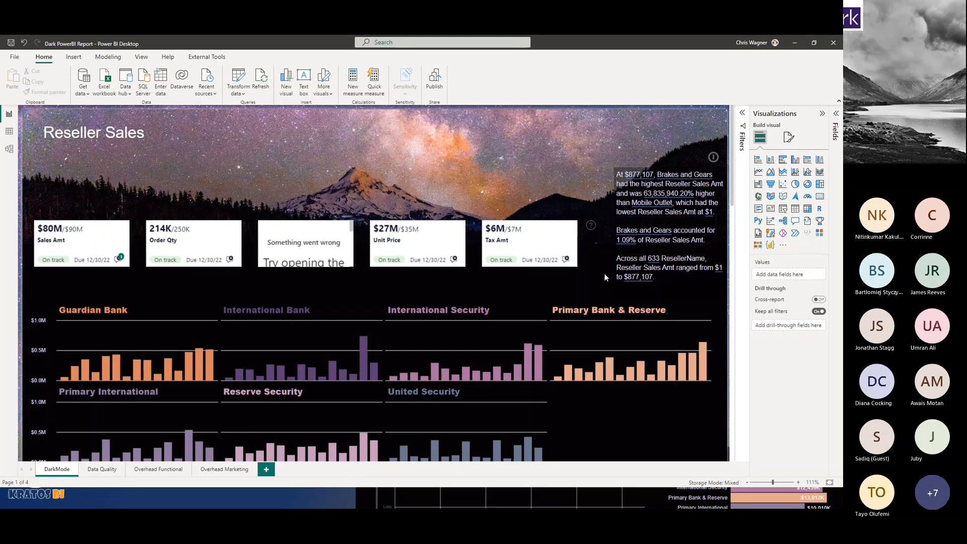
scroll(351, 243, down, 2)
scroll(351, 243, down, 2)
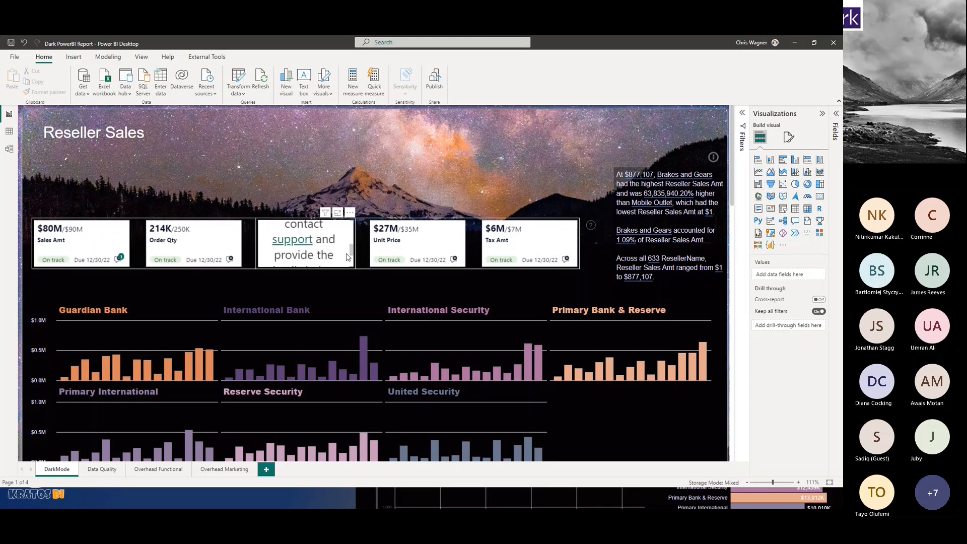
scroll(351, 244, up, 5)
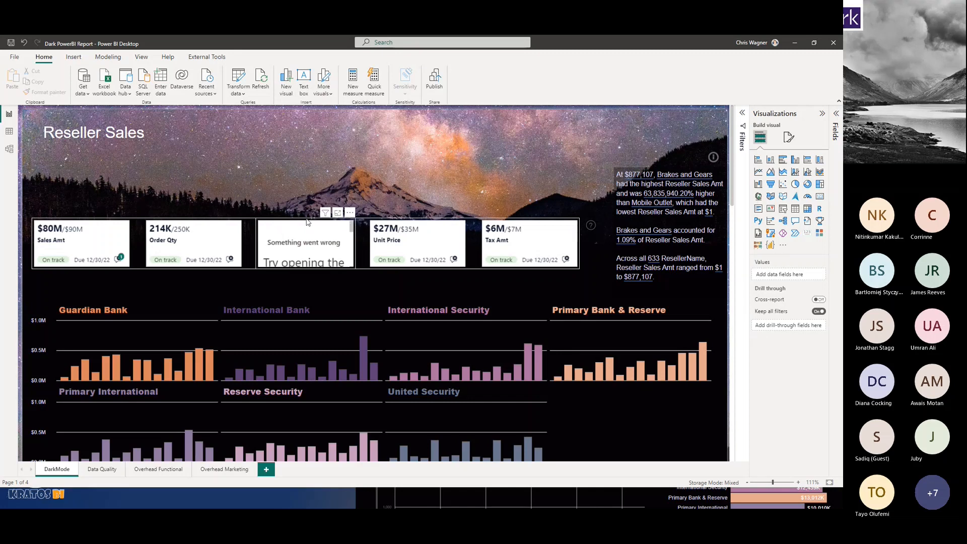
click(592, 226)
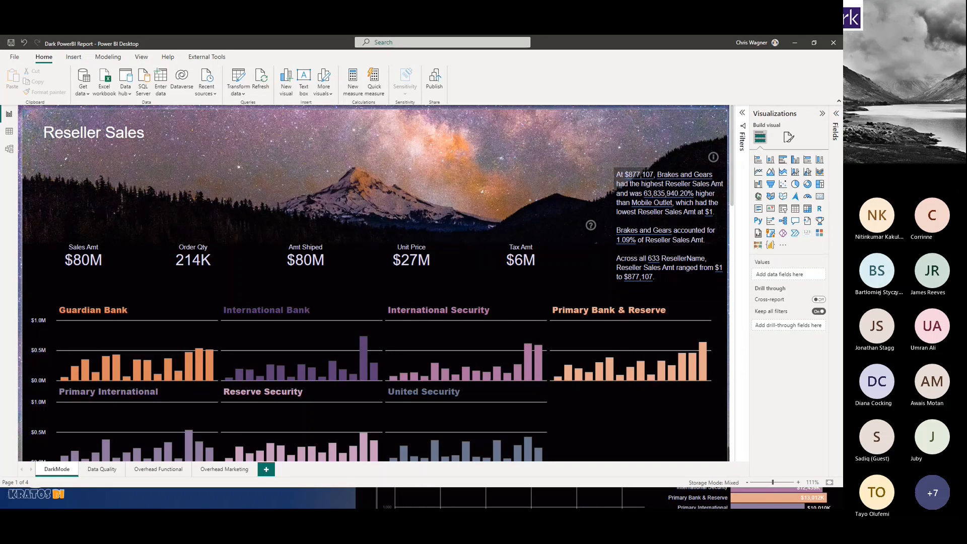
Switch to the Power BI service in the browser and open the Dark PowerBI Scorecard dataset from the Reports workspace.
key(alt+Tab)
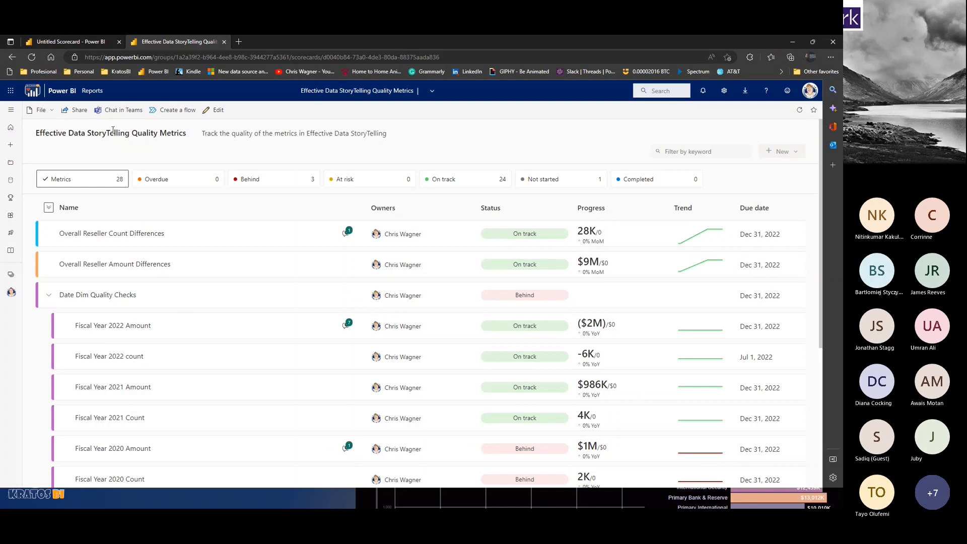
click(85, 42)
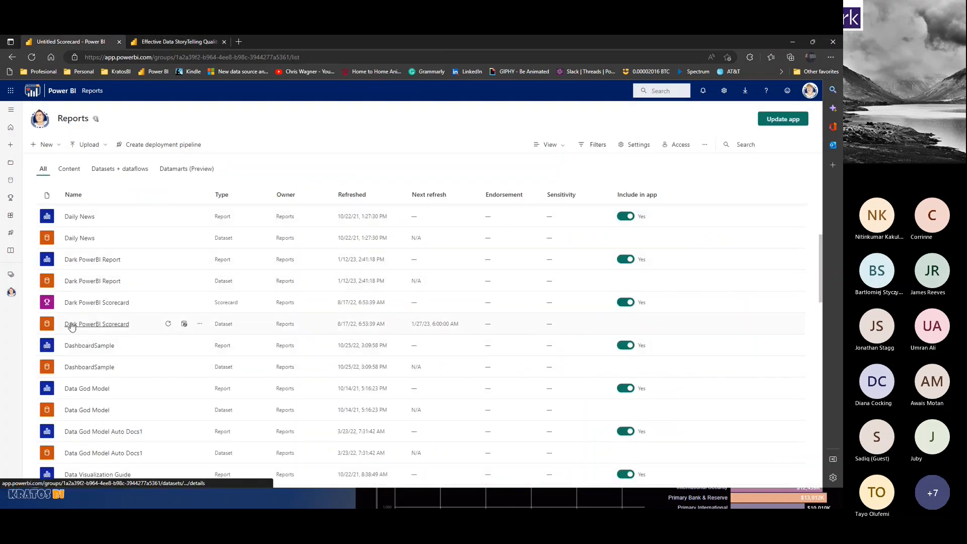
click(93, 325)
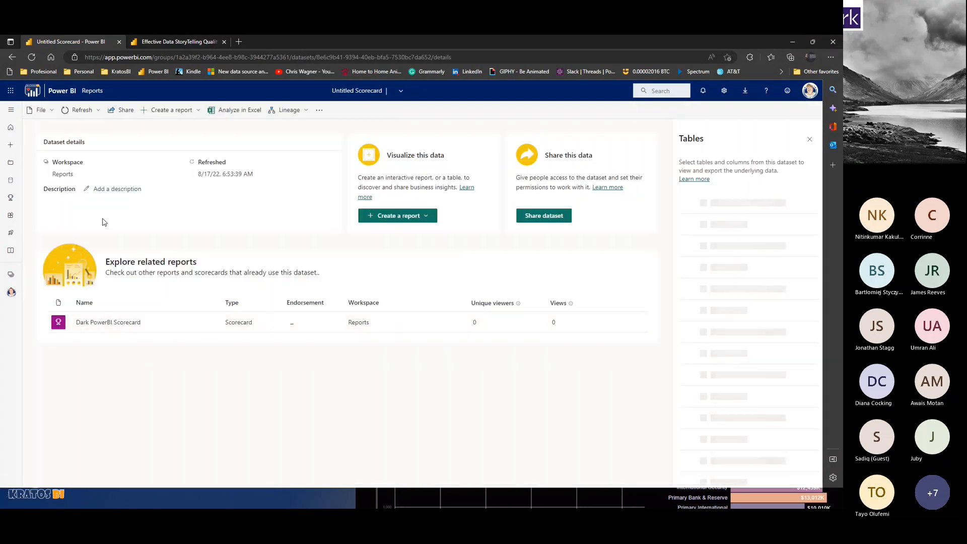
Start a blank report on the scorecard dataset and list the fields of its Goals table.
click(170, 110)
click(164, 143)
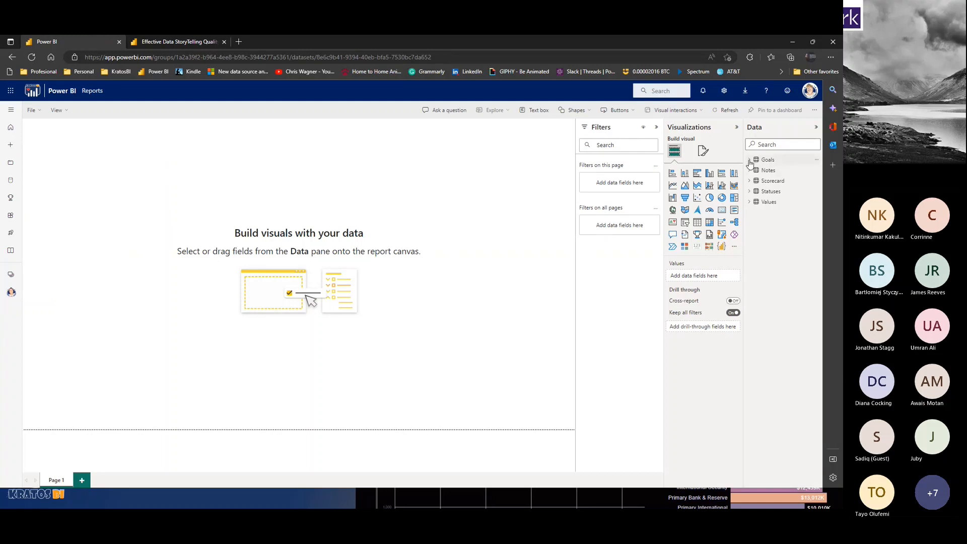
click(749, 160)
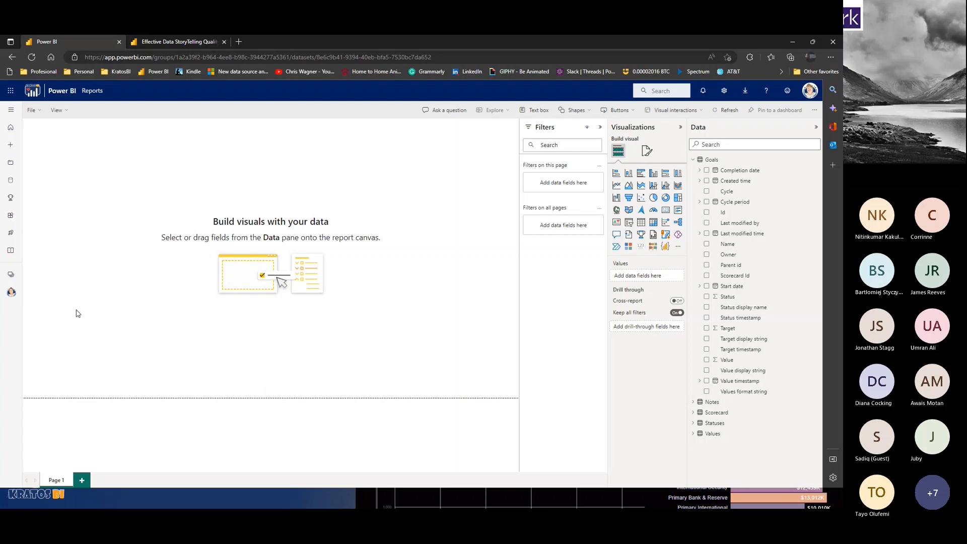
Leave the unsaved report and go back to the Reports workspace content list around the Dark PowerBI Scorecard entries.
click(12, 279)
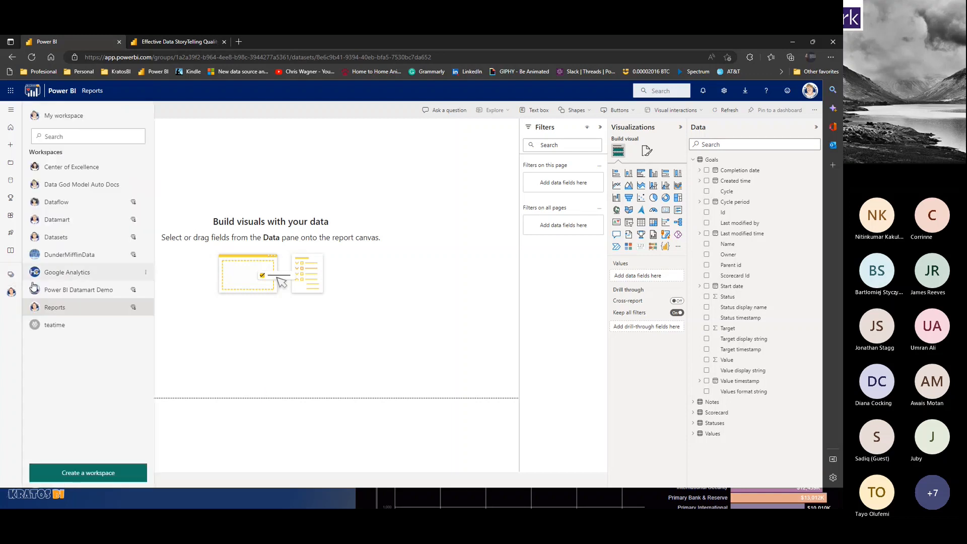
click(11, 295)
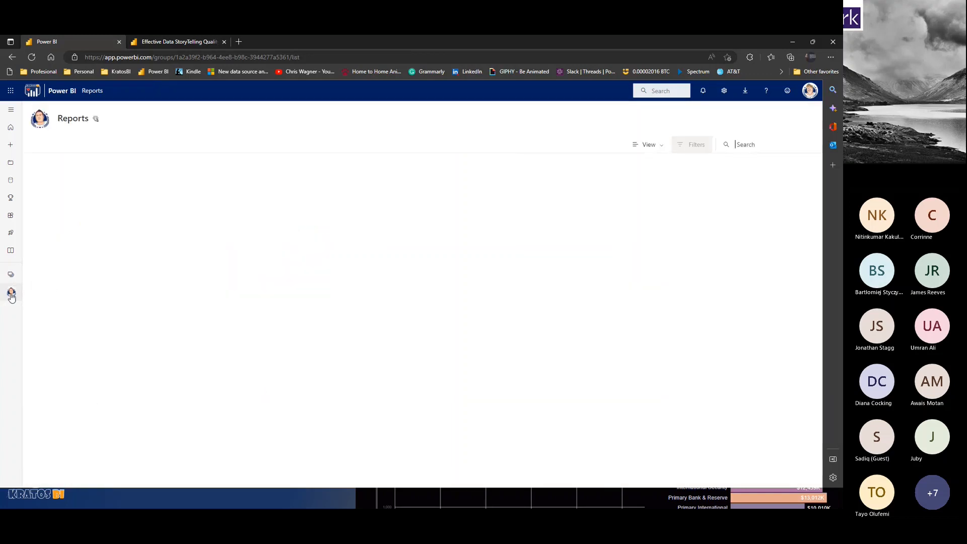
scroll(141, 381, down, 2)
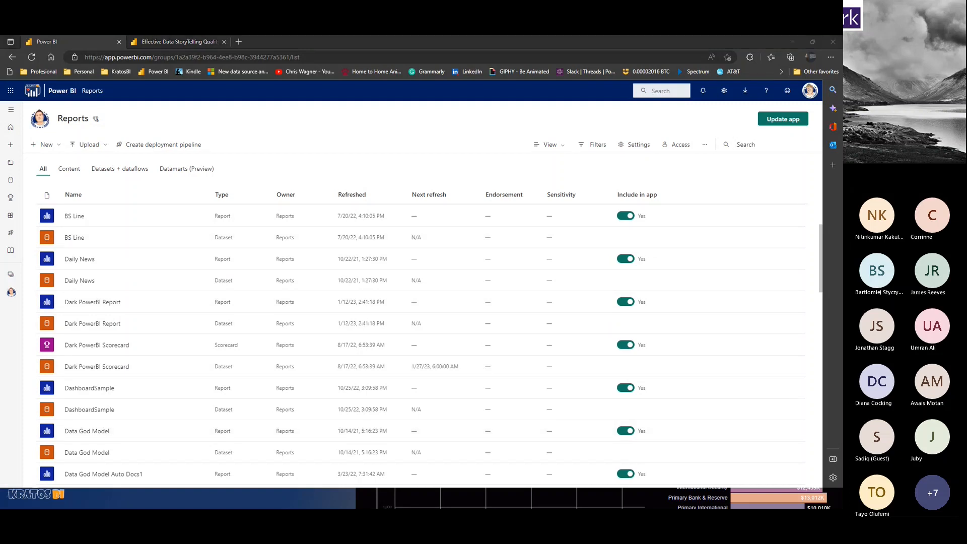
Switch to Power BI Desktop and maximize the Effective Data StoryTelling report window.
drag(792, 48, 791, 44)
click(789, 45)
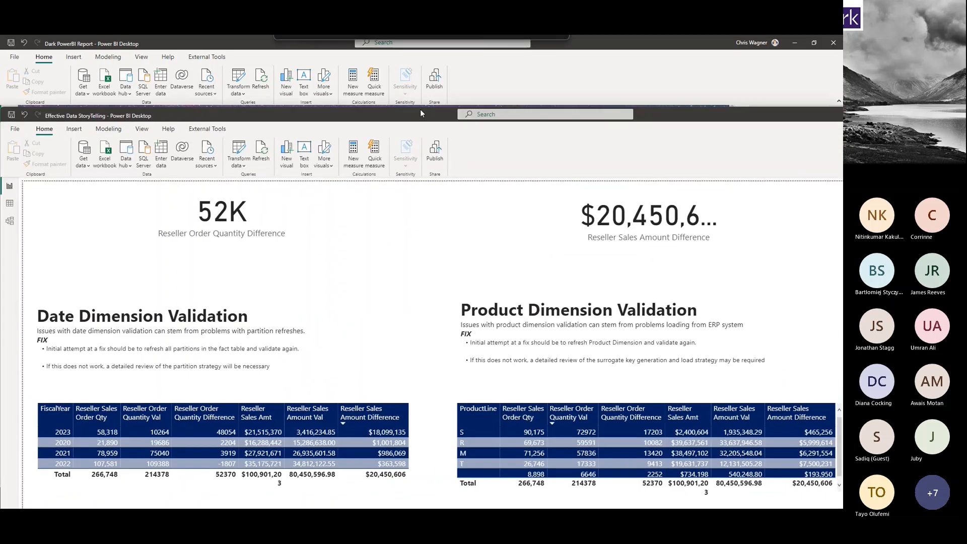
double_click(420, 110)
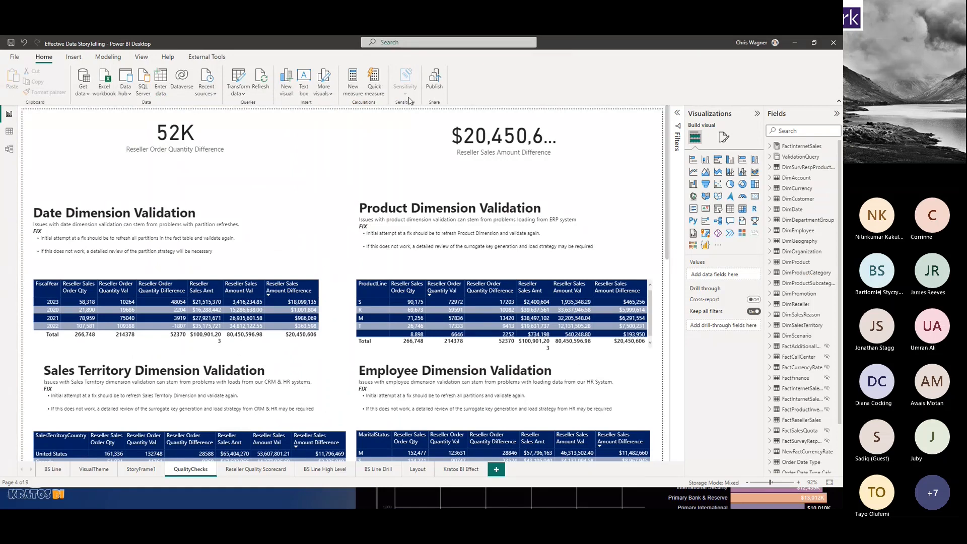
Look over the model diagram with all tables and open the Reseller Sales layout.
click(9, 150)
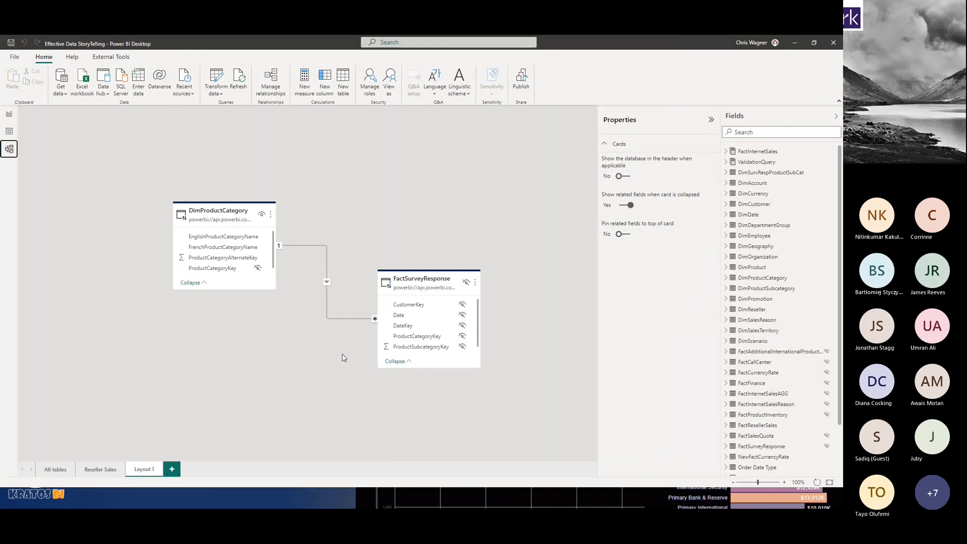
click(56, 468)
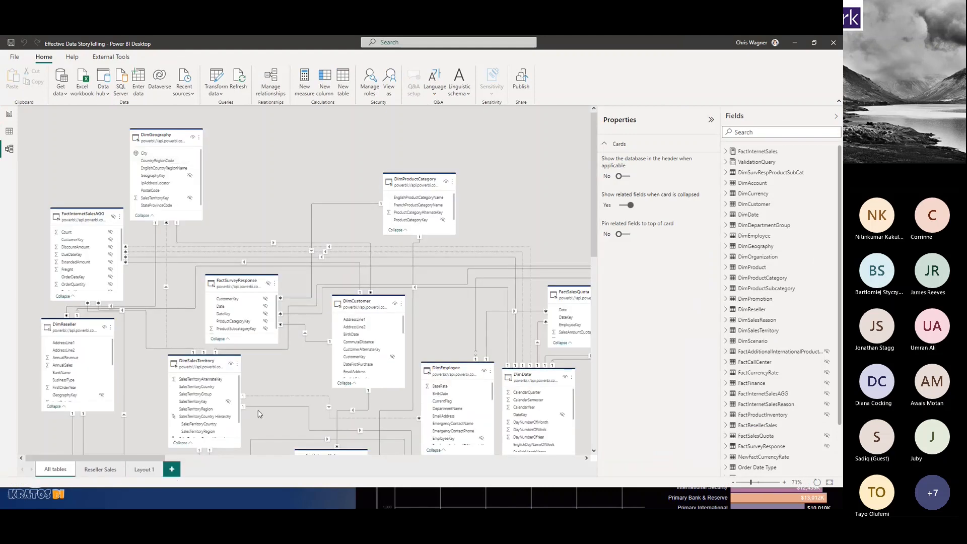
scroll(159, 372, down, 1)
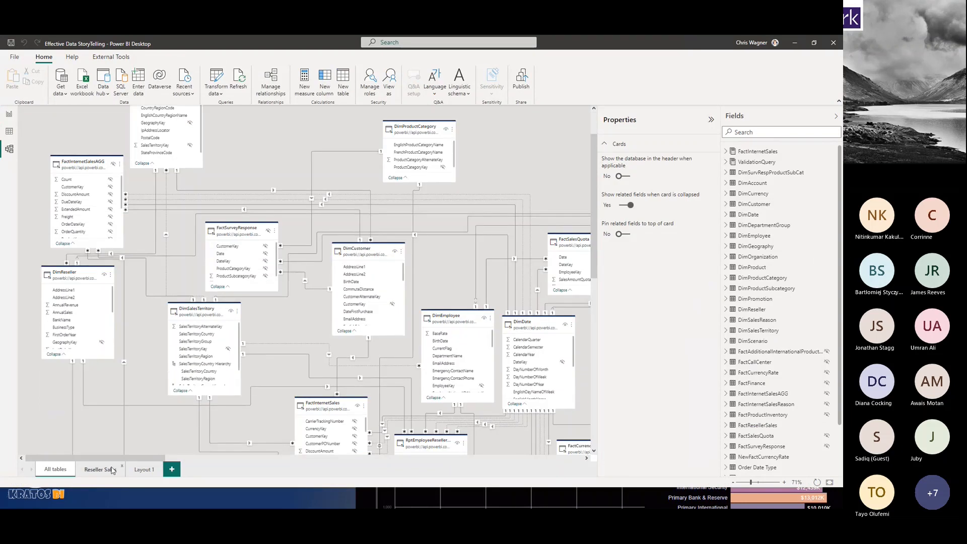
click(145, 469)
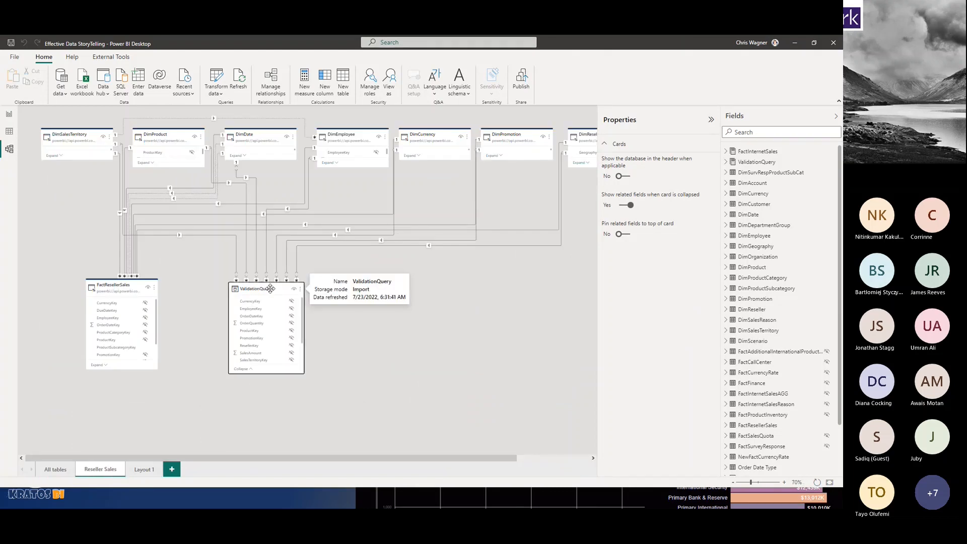
Move the FactResellerSales and ValidationQuery tables slightly closer to the dimension tables in the Reseller Sales layout.
click(267, 288)
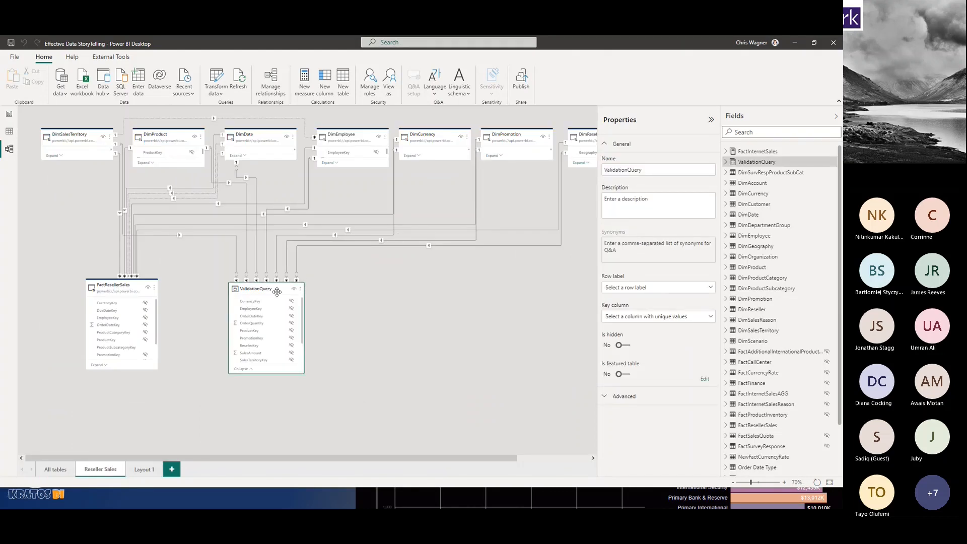
click(114, 286)
drag(113, 286, 132, 270)
drag(257, 288, 253, 252)
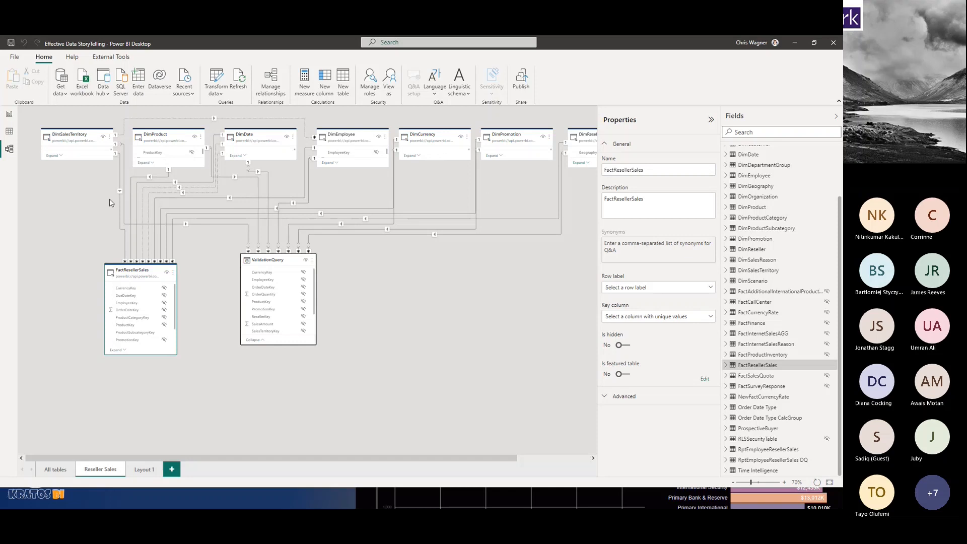
Return to the QualityChecks report page and examine the validation tables for each dimension, from date and product to currency and promotion.
click(9, 115)
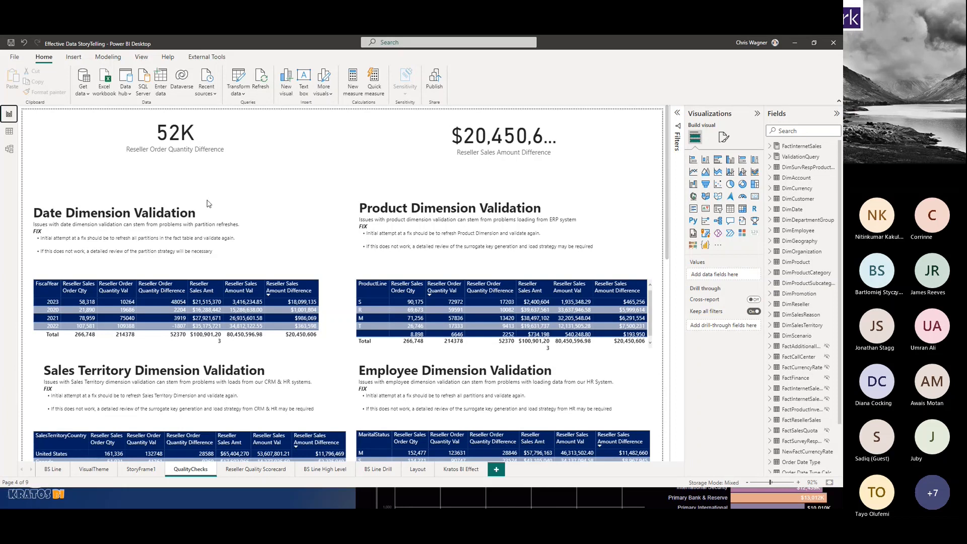
scroll(265, 209, down, 1)
scroll(265, 209, down, 2)
scroll(270, 209, up, 3)
scroll(309, 352, down, 1)
scroll(309, 352, down, 3)
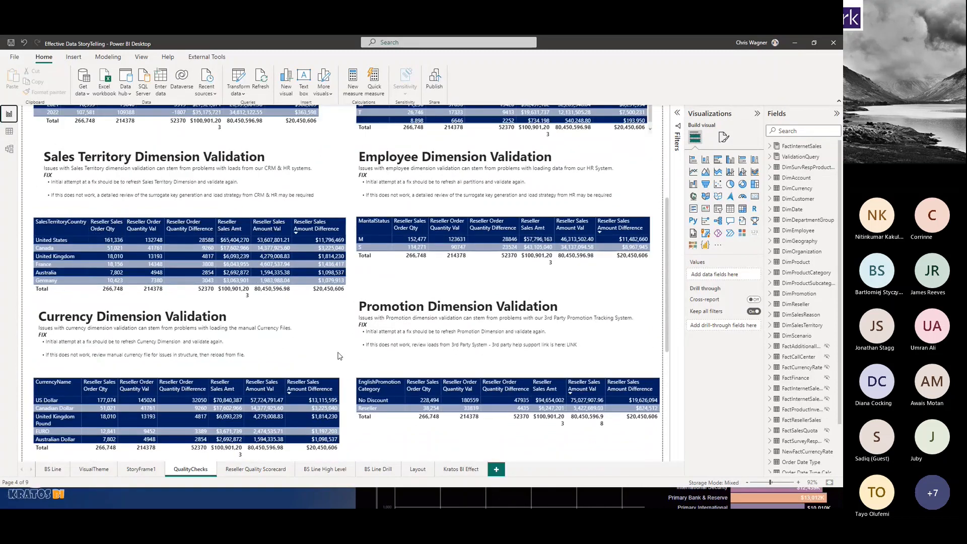
scroll(340, 356, up, 1)
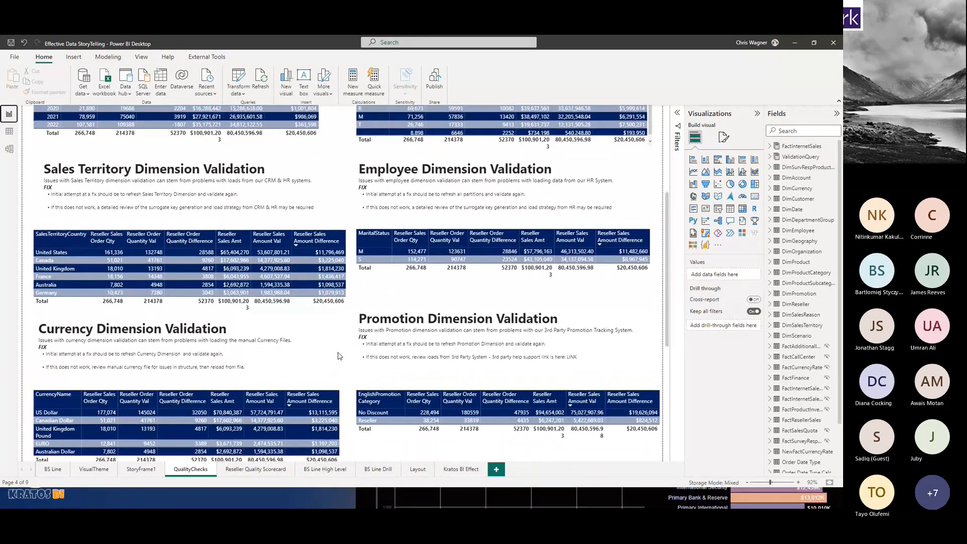
scroll(339, 356, up, 4)
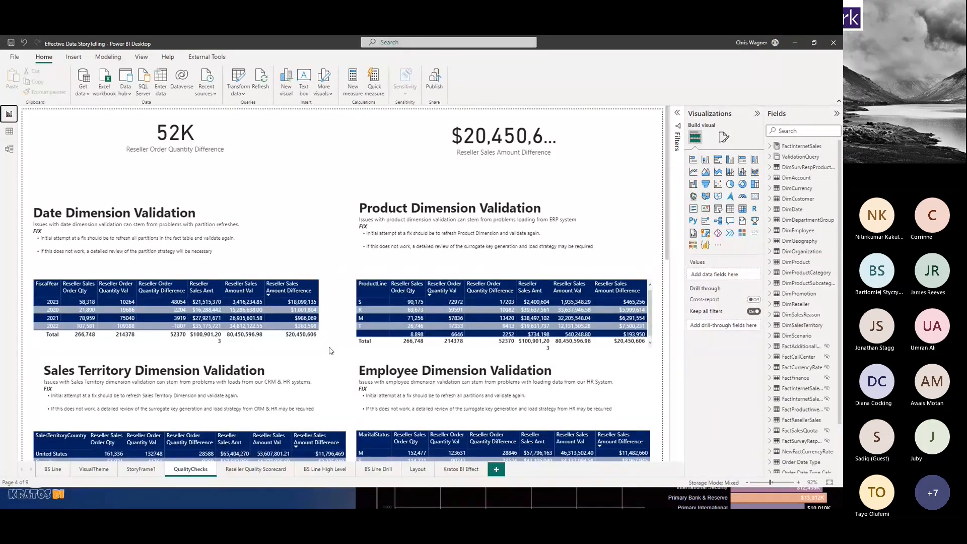
scroll(330, 349, down, 1)
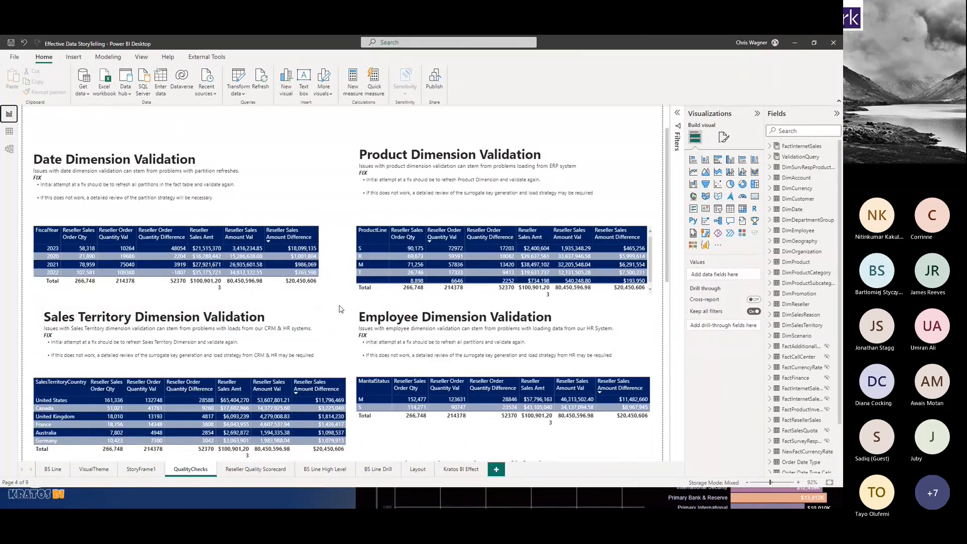
scroll(502, 292, up, 1)
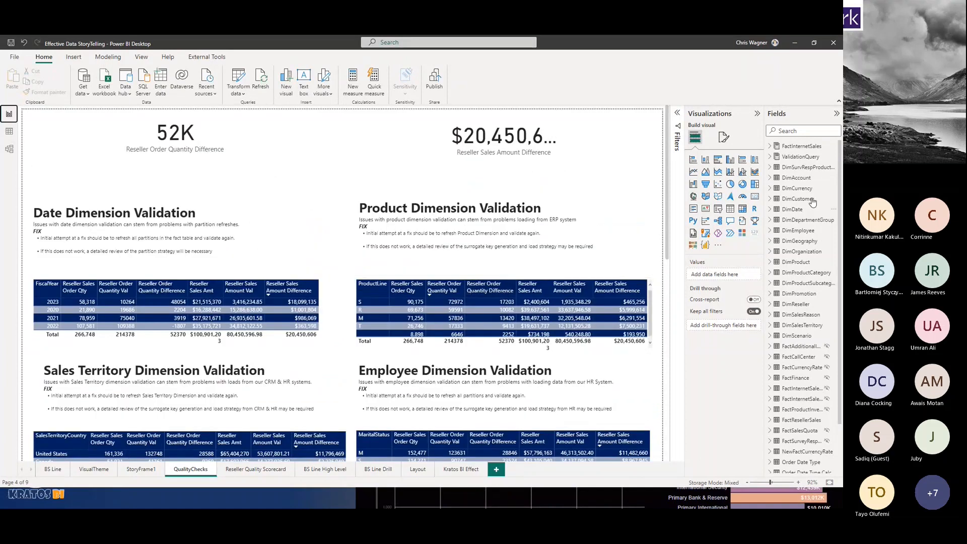
Expand the ValidationQuery fields, display the formula of the Reseller Order Quantity Difference measure, and underline the two measures it subtracts.
click(770, 157)
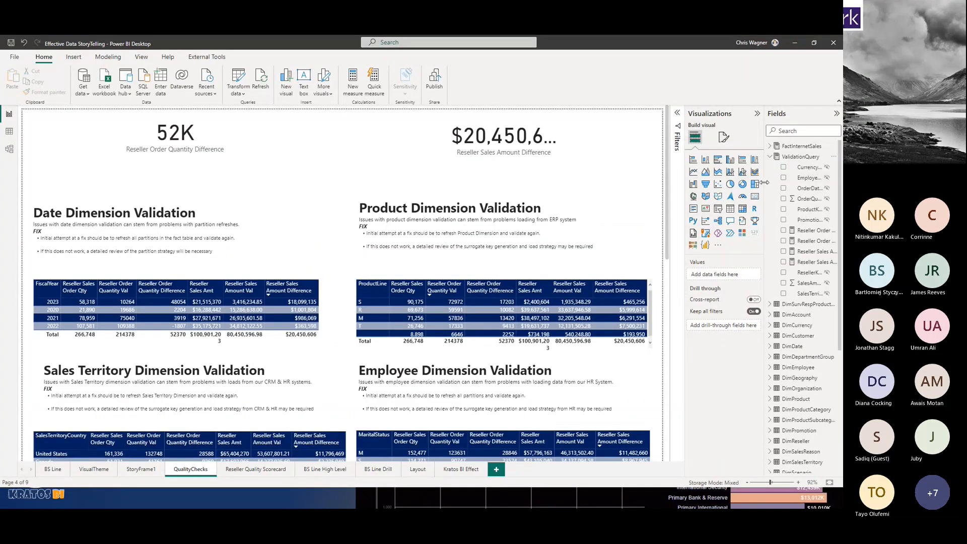
drag(764, 181, 689, 188)
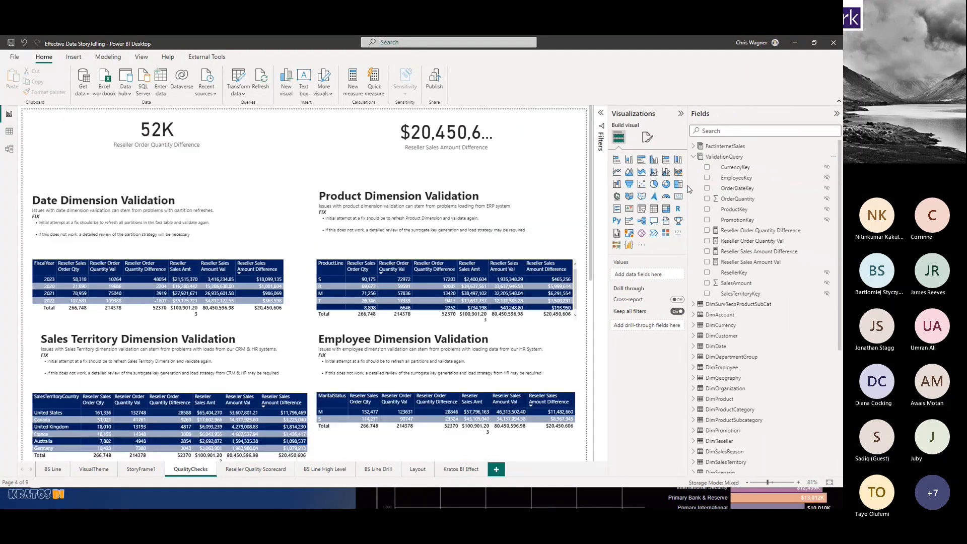
click(736, 233)
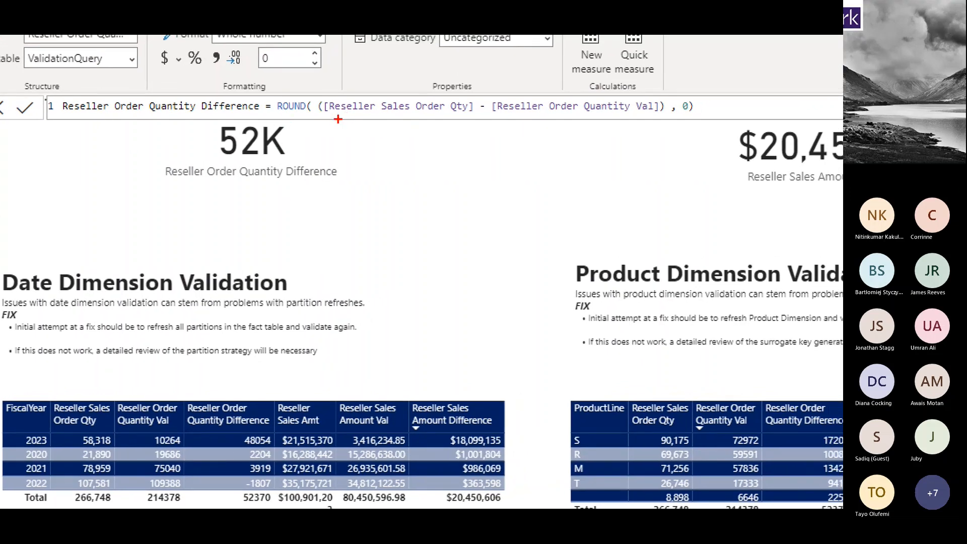
drag(331, 120, 483, 117)
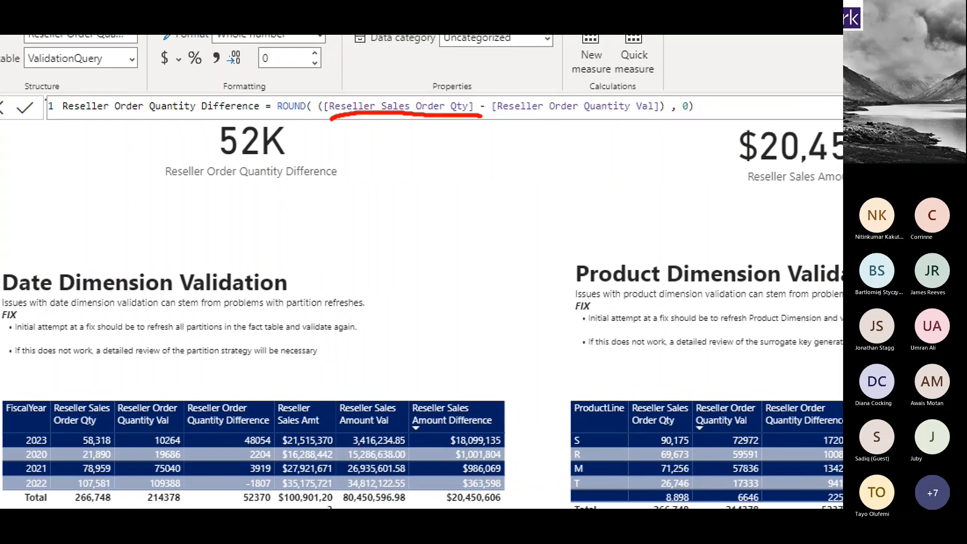
drag(492, 118, 668, 117)
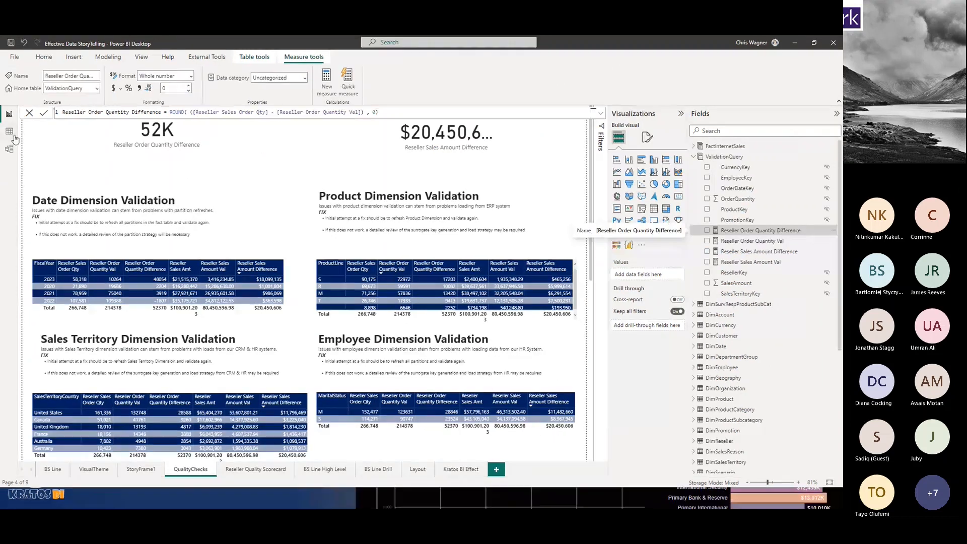
Check the Reseller Sales model diagram once more and return to the QualityChecks page.
click(9, 149)
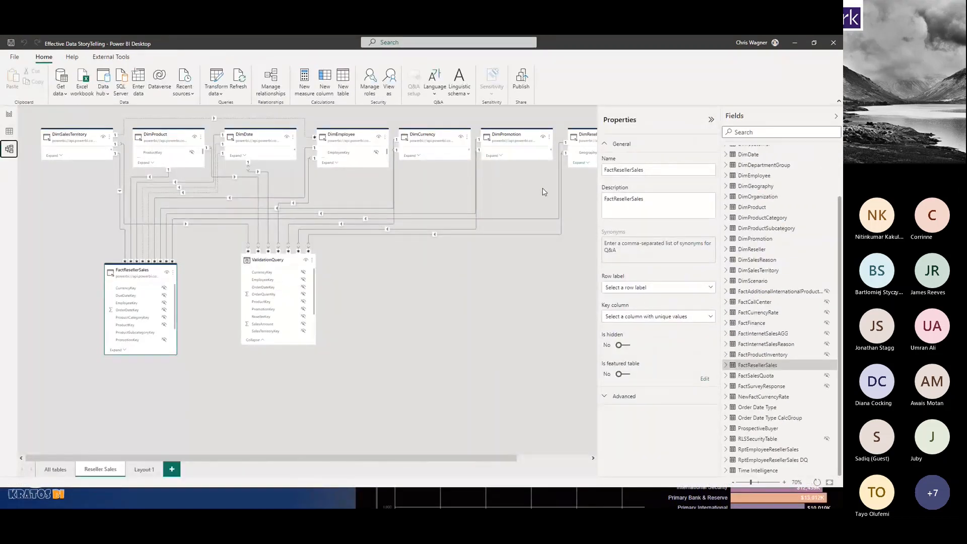
click(9, 113)
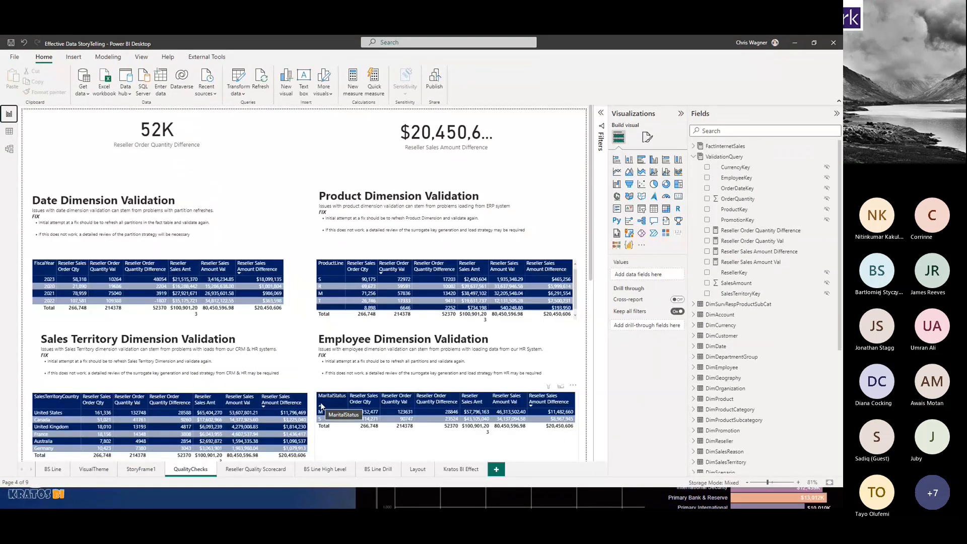
Look over the dimension validation tables on the QualityChecks page, focusing on the Product Dimension Validation notes.
scroll(247, 290, down, 3)
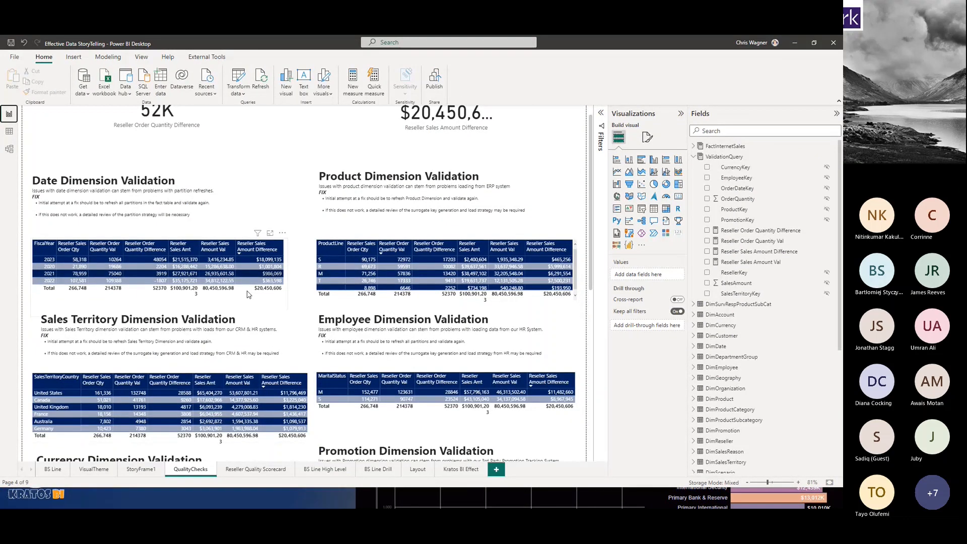
scroll(247, 293, up, 3)
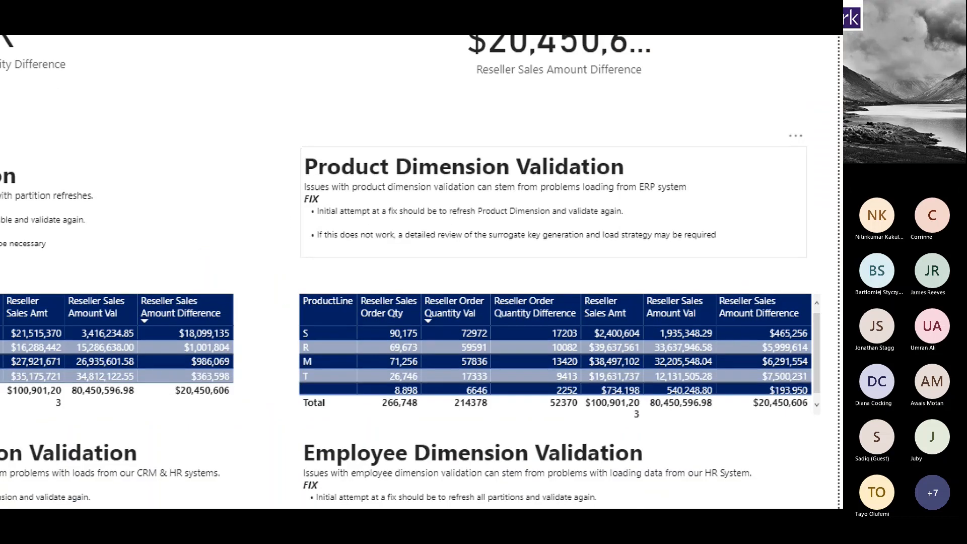
mouse_move(317, 222)
mouse_down()
mouse_move(587, 235)
mouse_move(652, 204)
mouse_move(325, 200)
mouse_up()
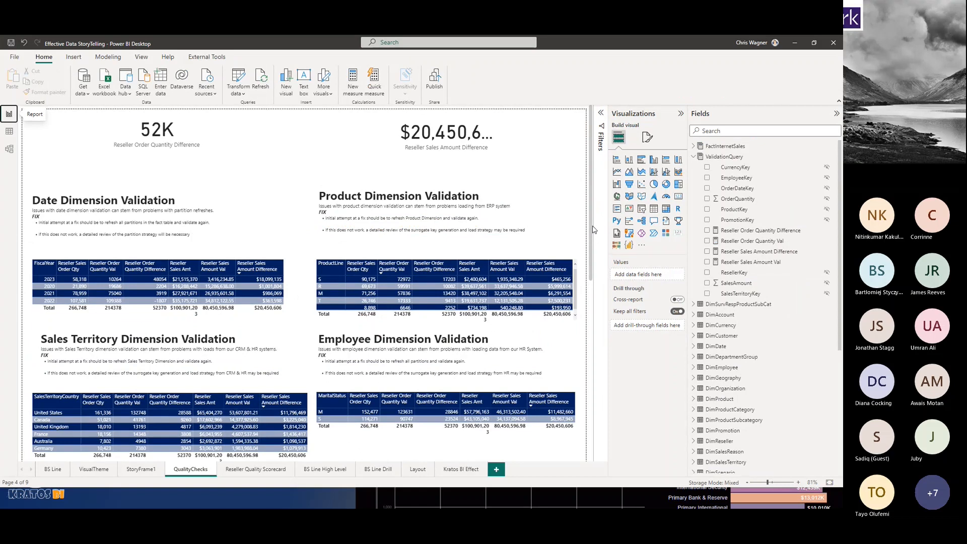
Outline the Promotion Dimension Validation section on screen, underline its third-party system and help support text, and point an arrow at LINK.
drag(593, 227, 585, 330)
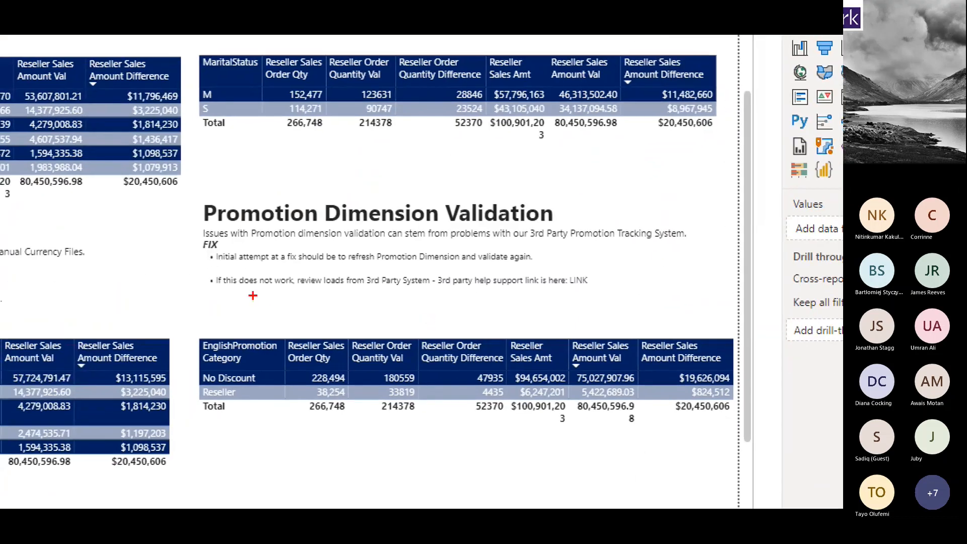
mouse_move(178, 197)
mouse_down()
mouse_move(224, 448)
mouse_move(638, 452)
mouse_up()
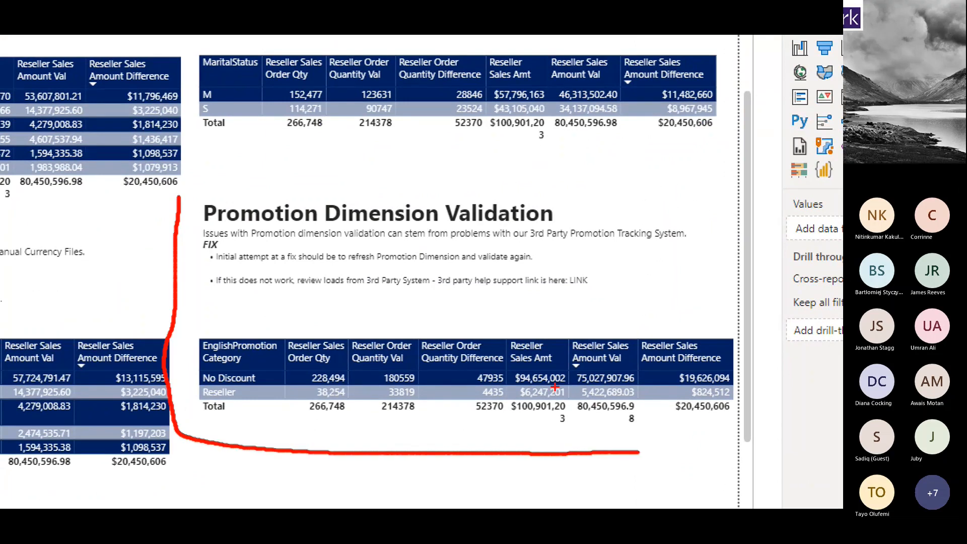
drag(604, 255, 567, 259)
mouse_move(363, 295)
mouse_down()
mouse_move(593, 295)
mouse_move(622, 275)
mouse_move(596, 281)
mouse_move(621, 285)
mouse_up()
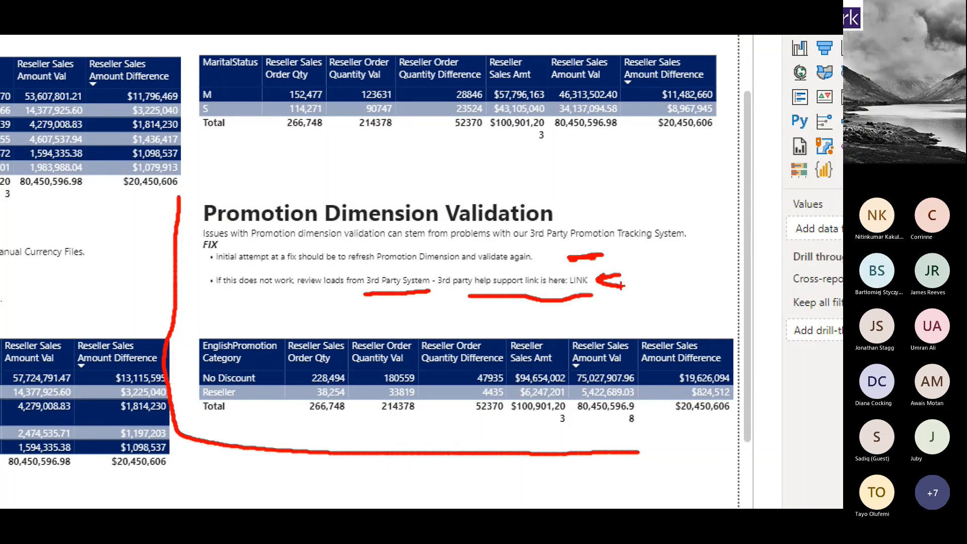
key(Escape)
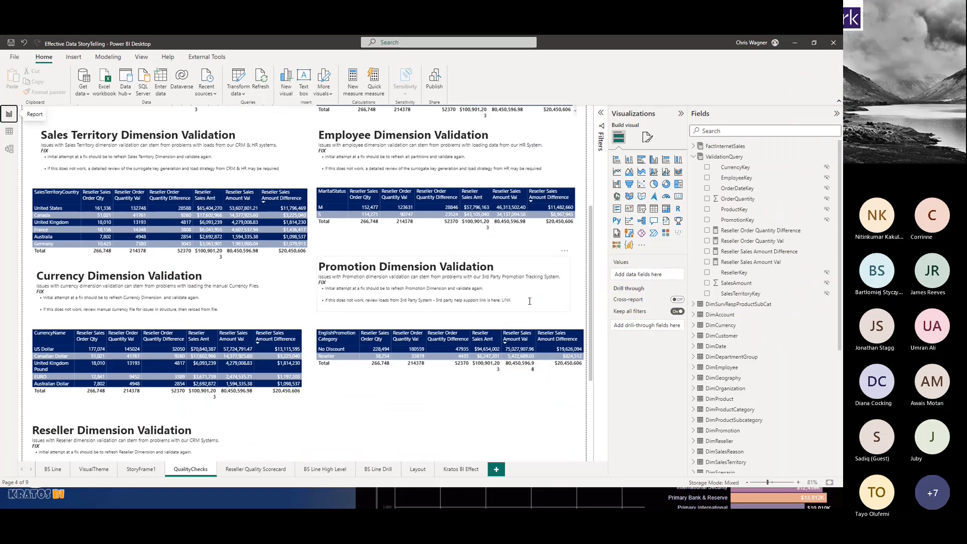
scroll(530, 301, up, 4)
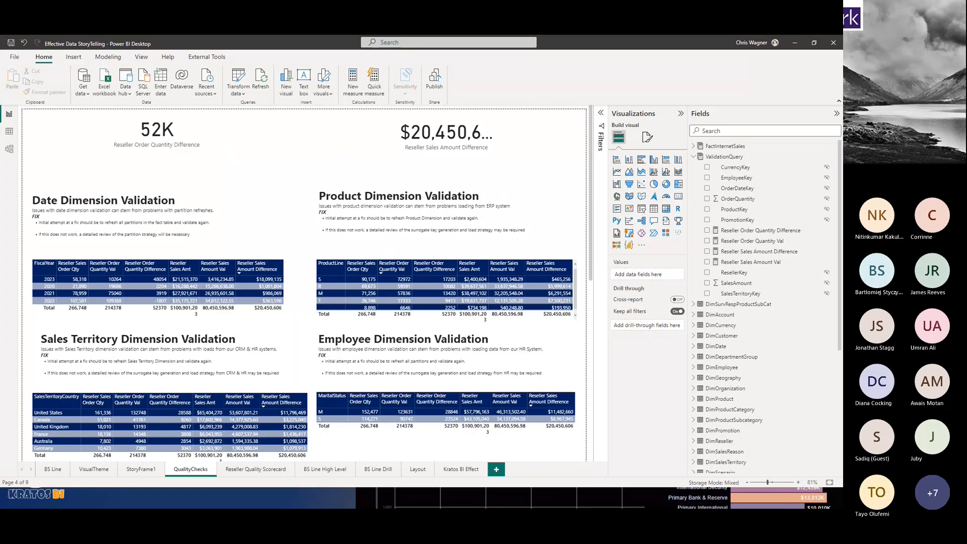
Switch to the Power BI service in the browser and review the metrics of the Effective Data StoryTelling Quality Metrics scorecard.
key(alt+Tab)
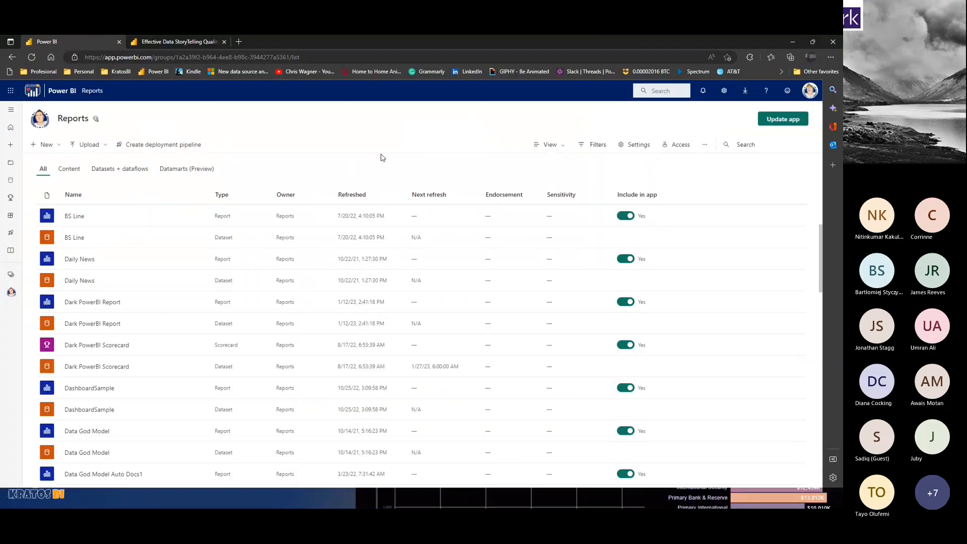
click(197, 41)
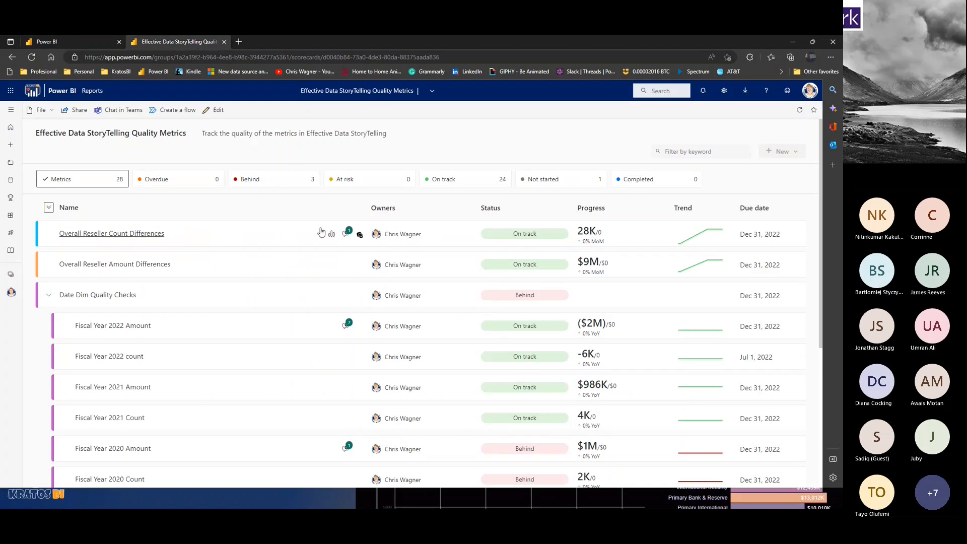
scroll(233, 205, down, 1)
scroll(241, 207, down, 2)
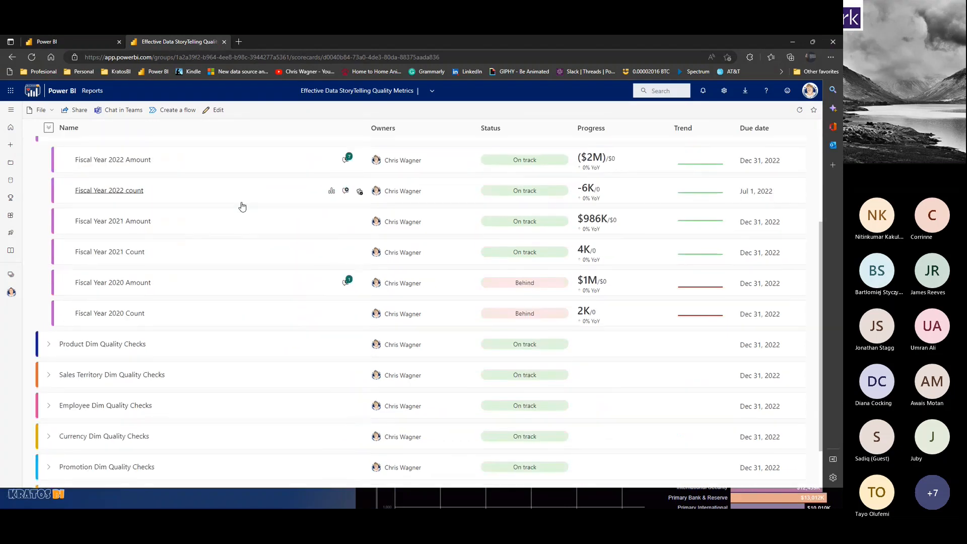
scroll(368, 312, down, 1)
scroll(359, 278, up, 2)
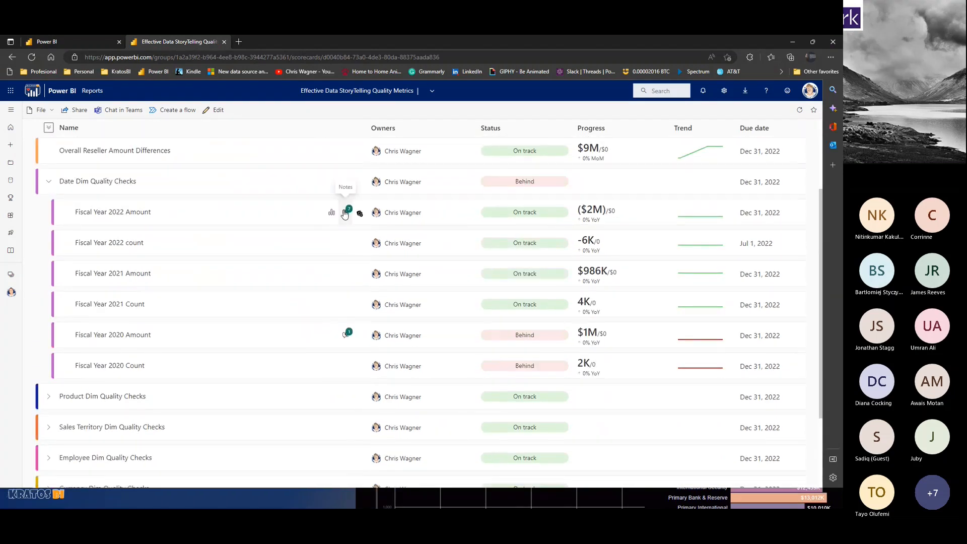
Examine the notes, trends and check-in history of the Fiscal Year 2022 Amount and Fiscal Year 2020 Amount metrics.
click(346, 211)
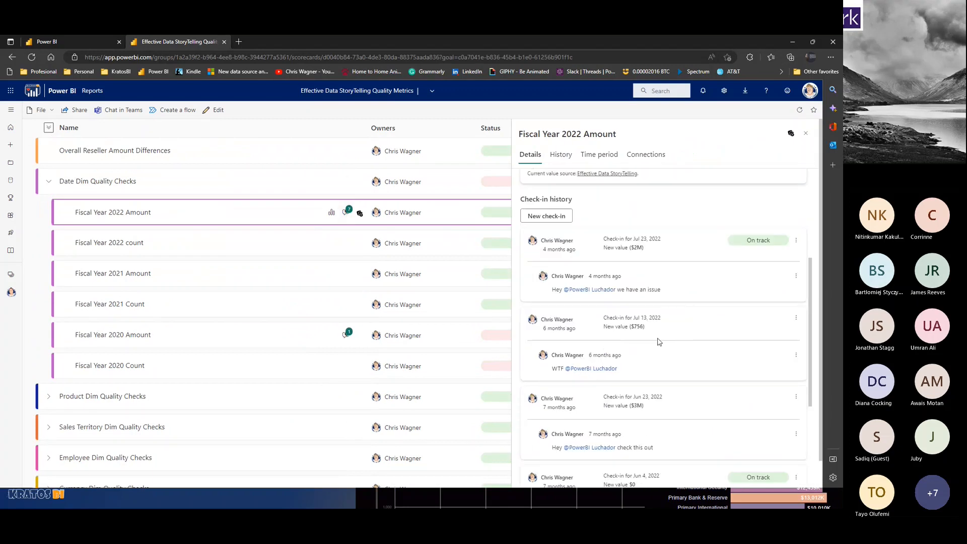
scroll(658, 342, down, 3)
click(345, 336)
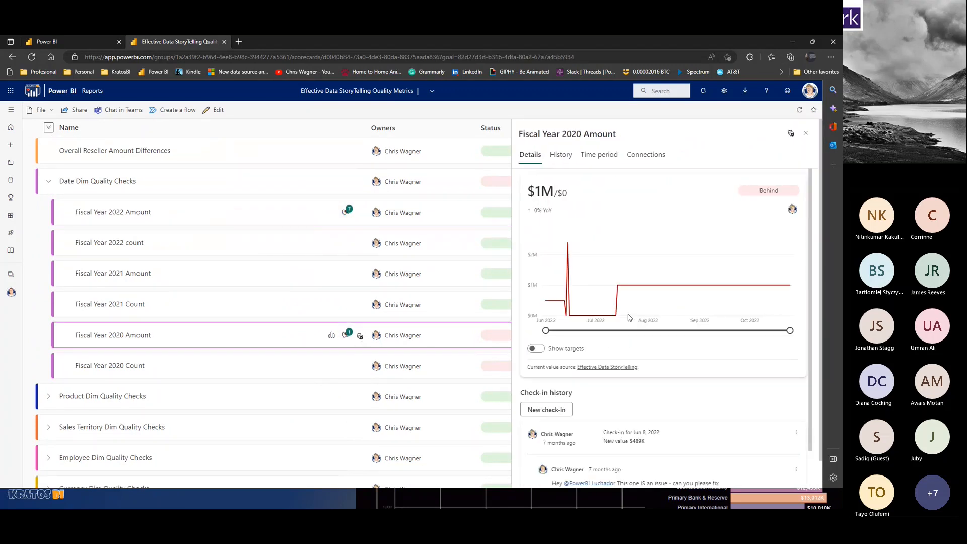
click(343, 220)
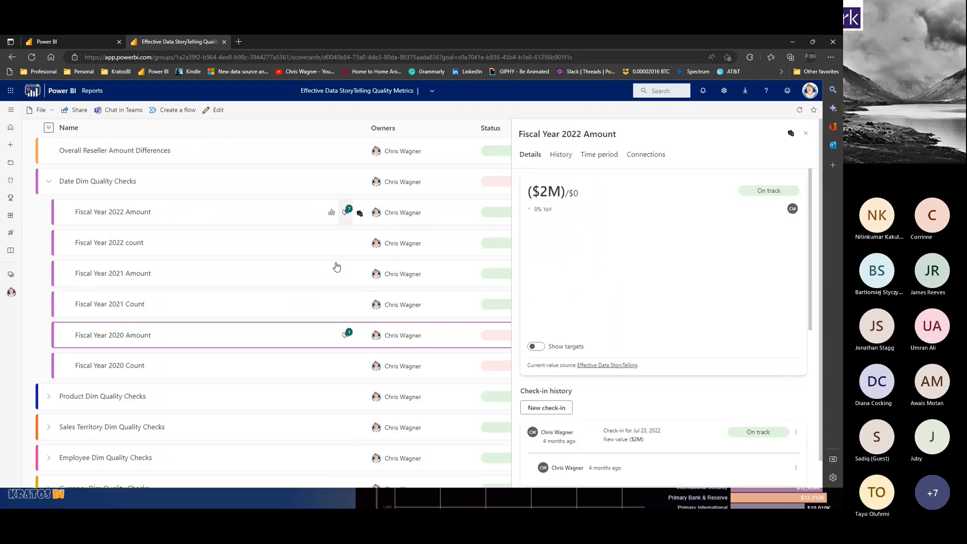
scroll(335, 265, up, 2)
Switch to Dark PowerBI Report in Power BI Desktop and review the scorecard embedded on its Data Quality page.
key(ctrl+shift+Tab)
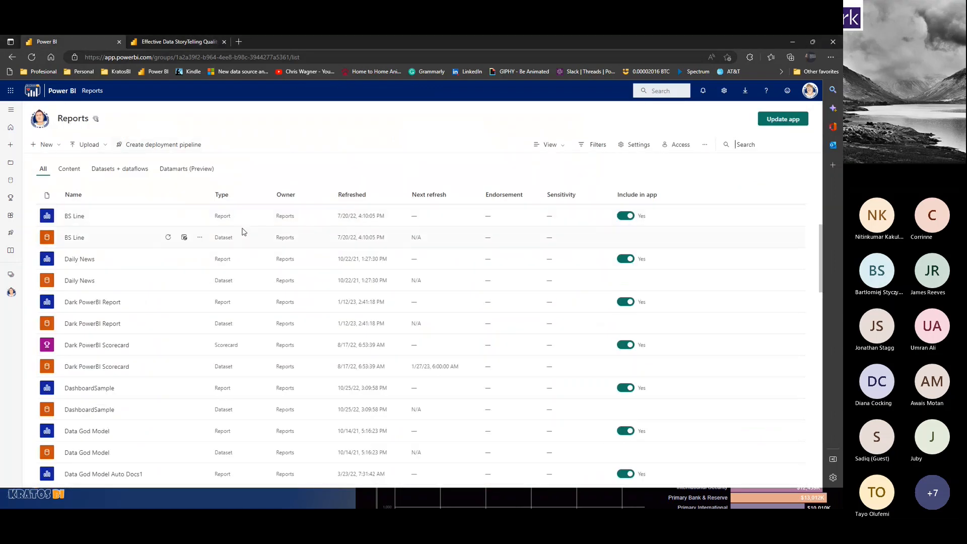
key(ctrl+Tab)
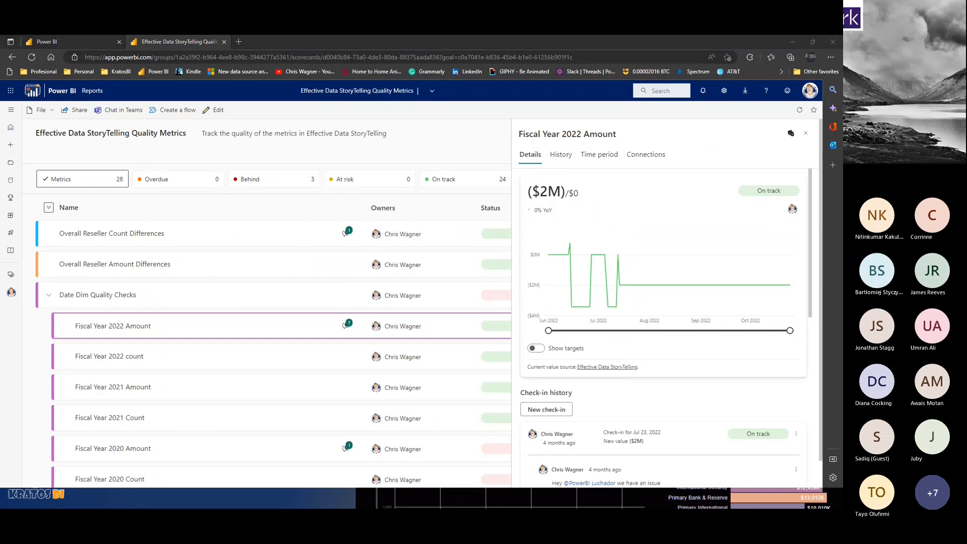
key(alt+Tab)
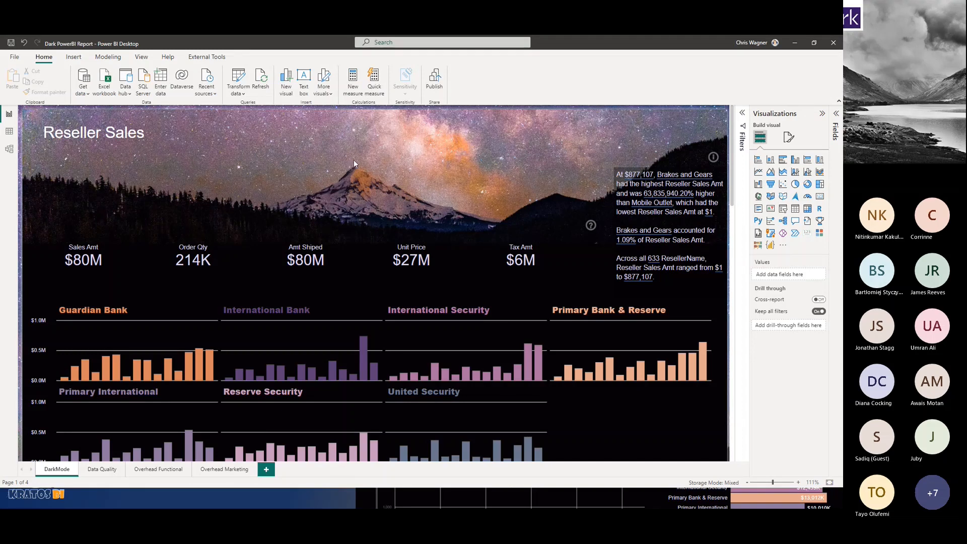
click(102, 470)
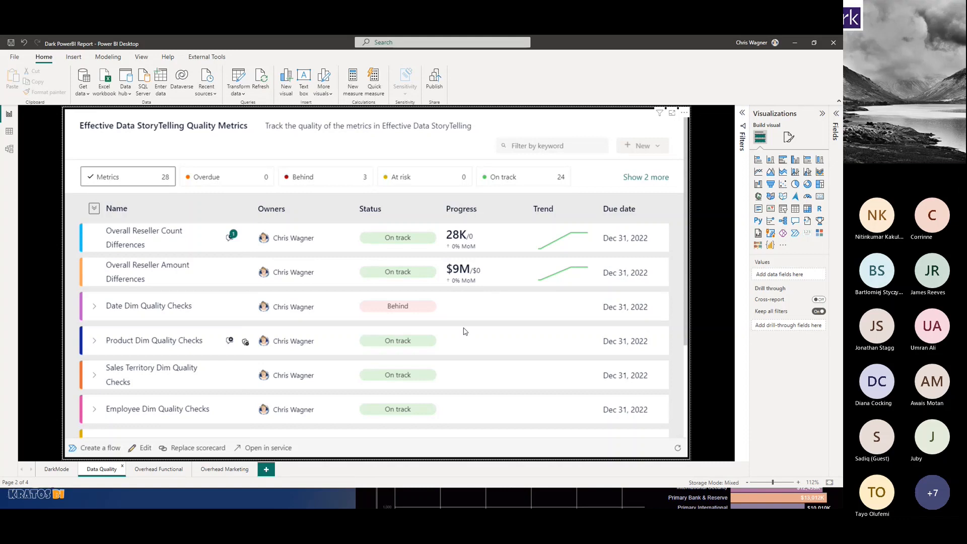
scroll(463, 331, down, 3)
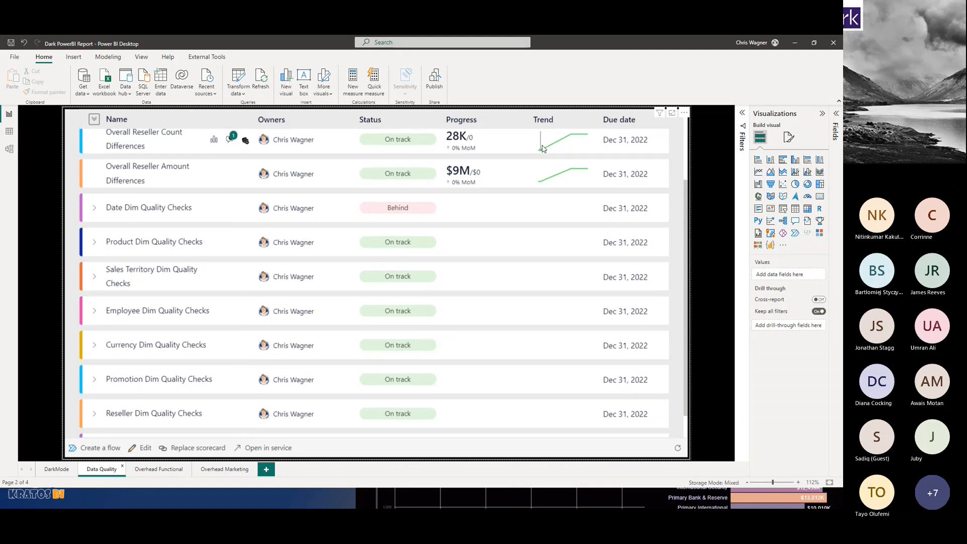
Read the trend and check-in history of Overall Reseller Count Differences, close its details, and look over the remaining scorecard metrics.
click(228, 143)
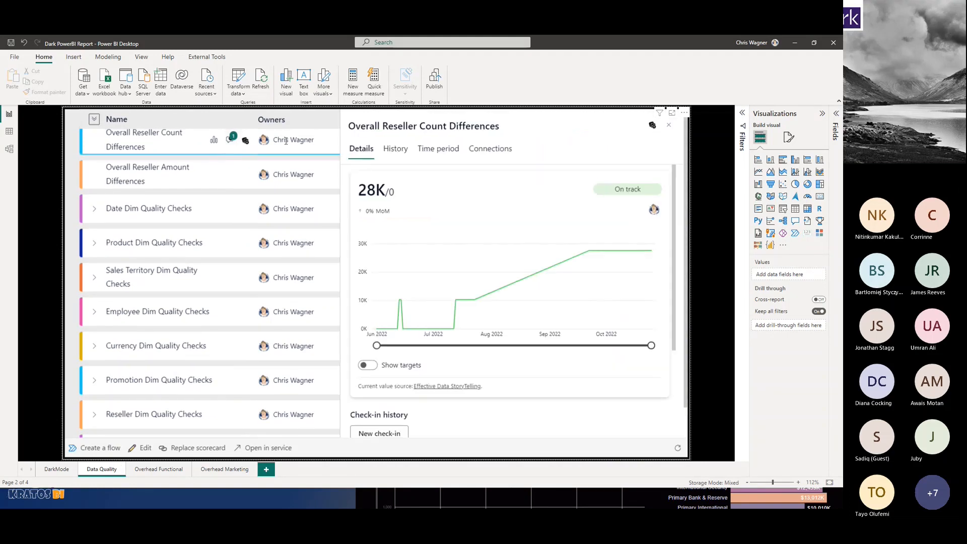
scroll(392, 302, down, 2)
scroll(393, 301, down, 2)
mouse_move(444, 383)
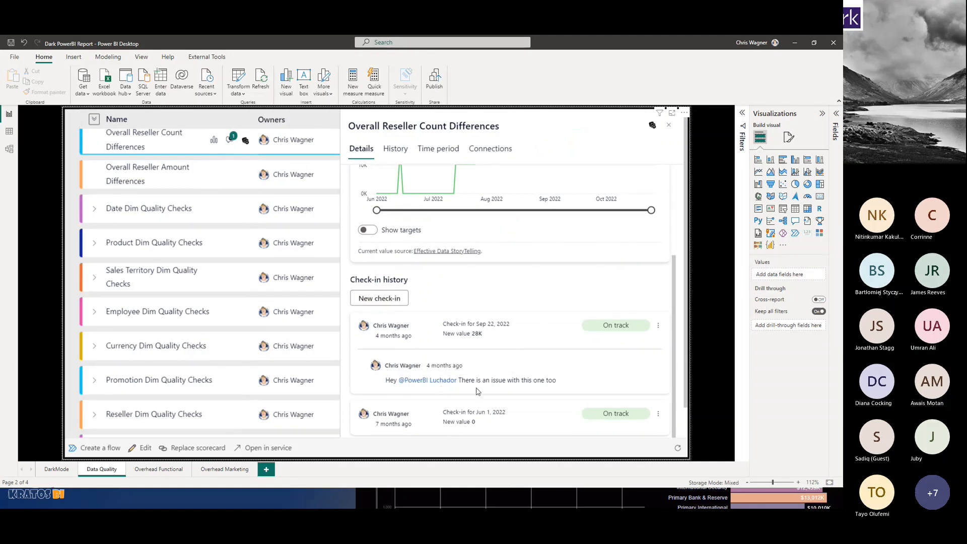
scroll(529, 385, up, 3)
scroll(529, 387, down, 3)
scroll(504, 370, up, 3)
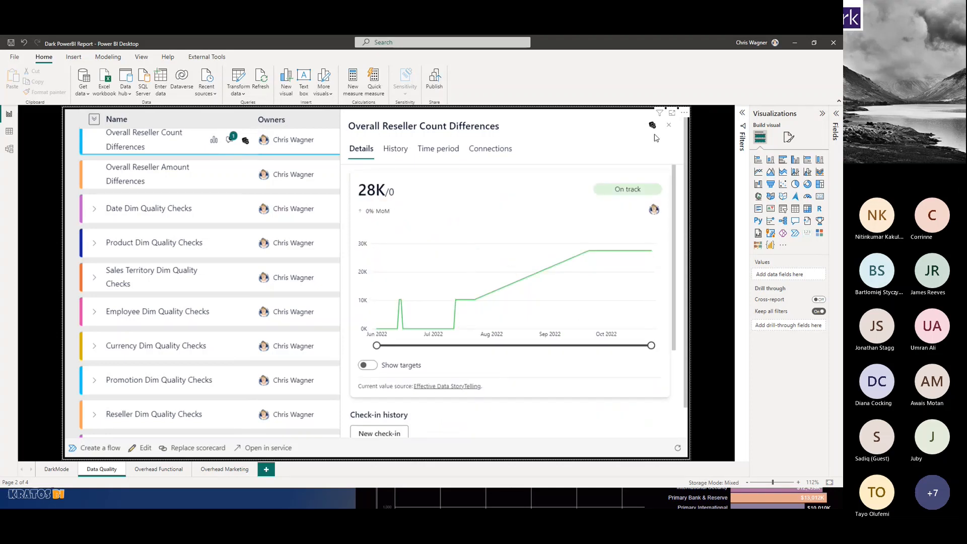
click(668, 125)
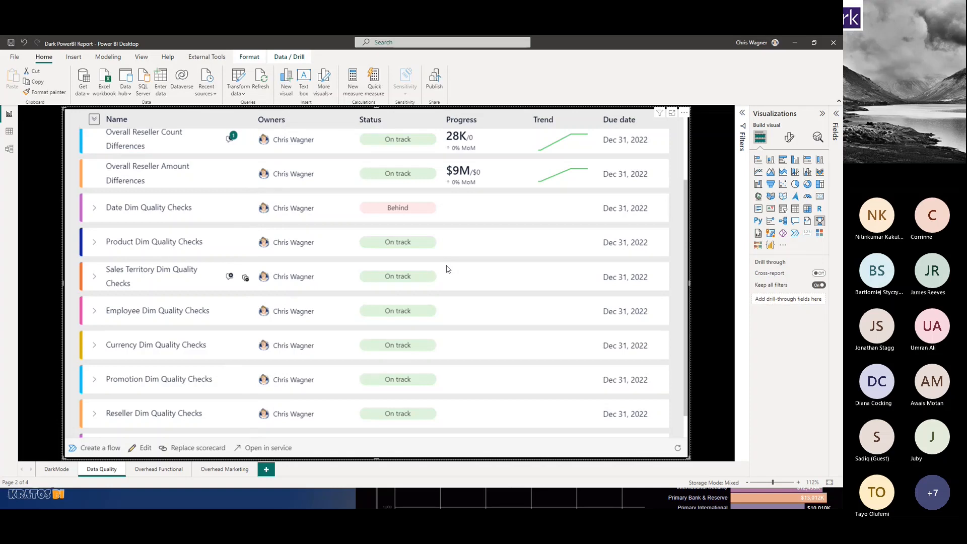
scroll(393, 272, down, 1)
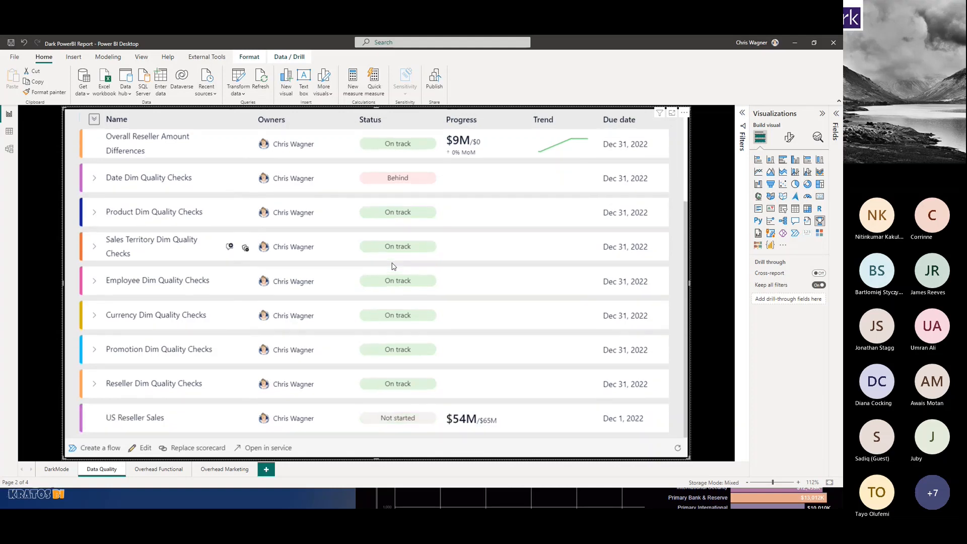
scroll(391, 273, up, 3)
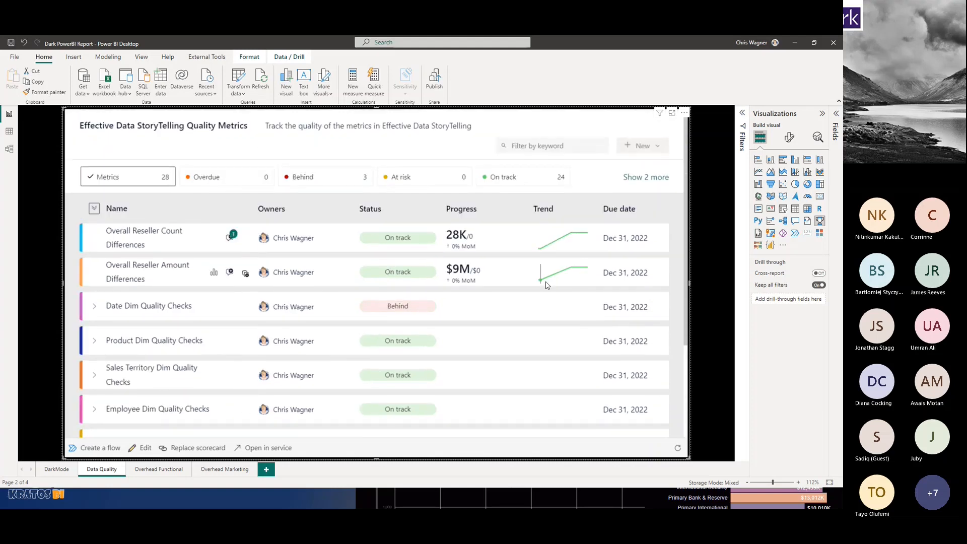
Return to the DarkMode page and look through the whole Reseller Sales report.
click(57, 469)
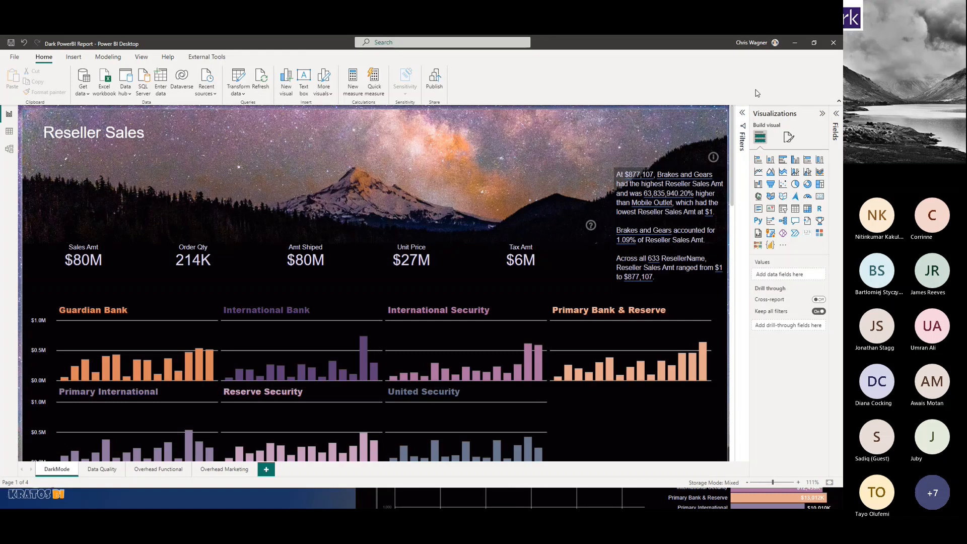
click(795, 43)
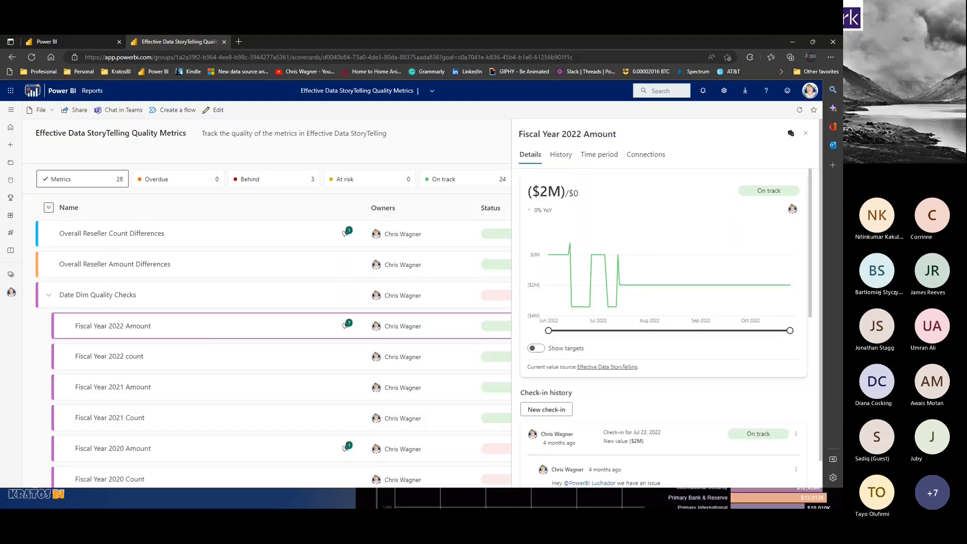
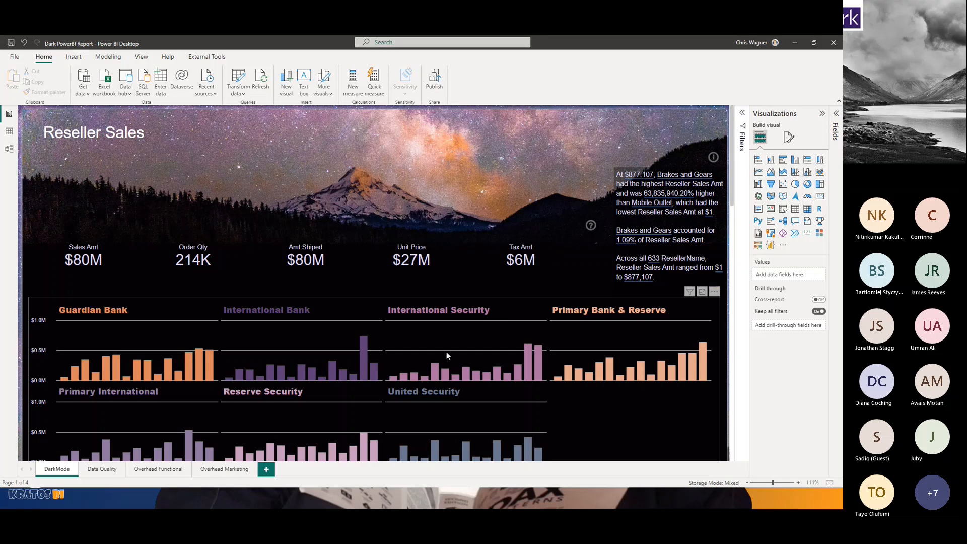
scroll(446, 352, down, 15)
scroll(446, 342, up, 15)
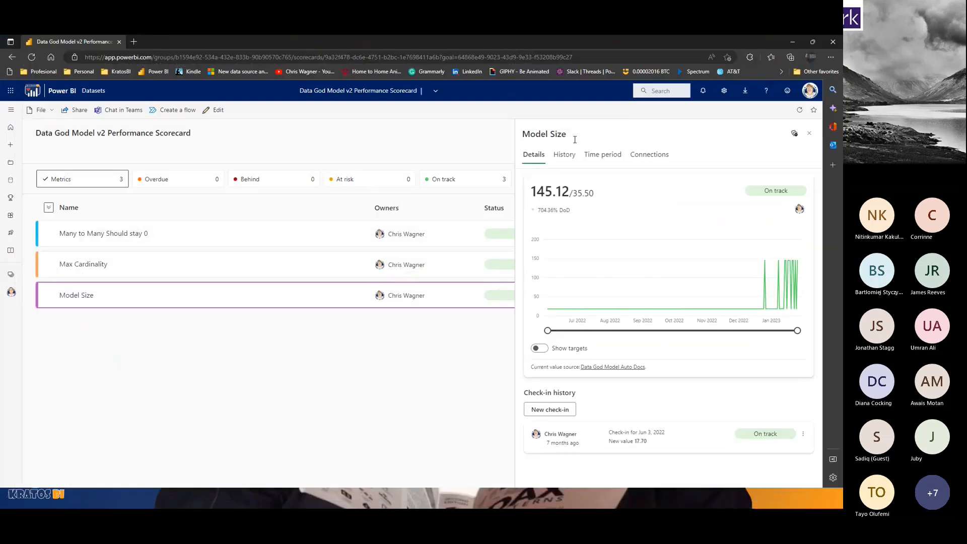
Close the Model Size details, switch the scorecard to editing, and add a new metric.
click(780, 165)
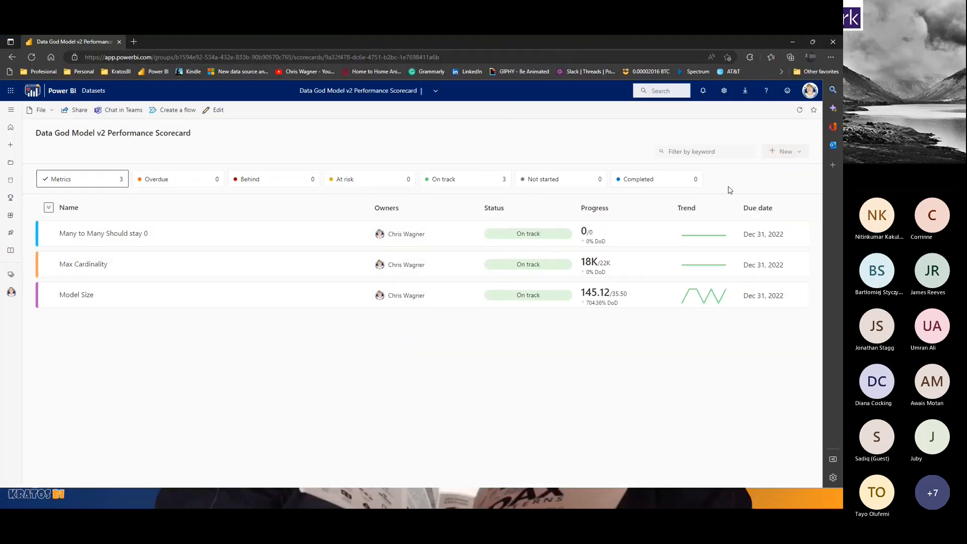
click(220, 111)
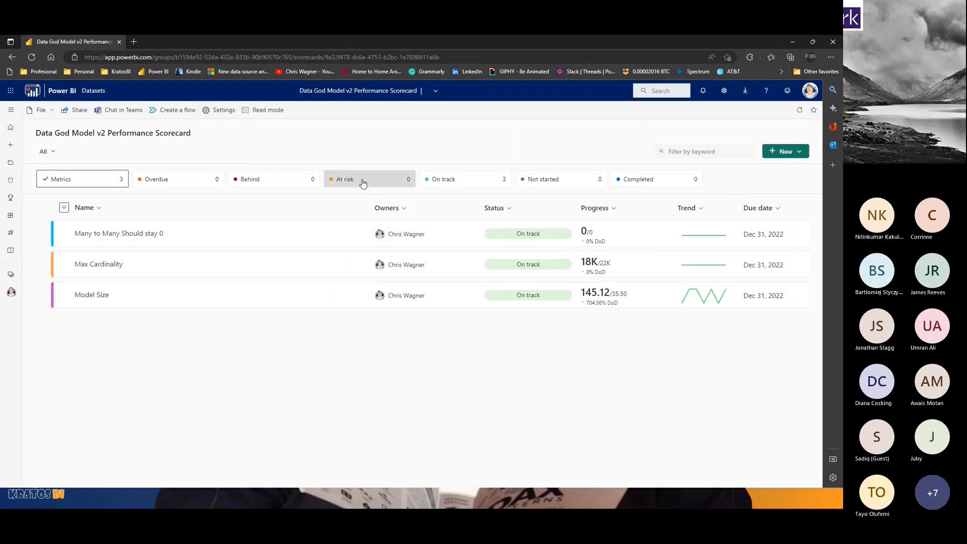
click(776, 155)
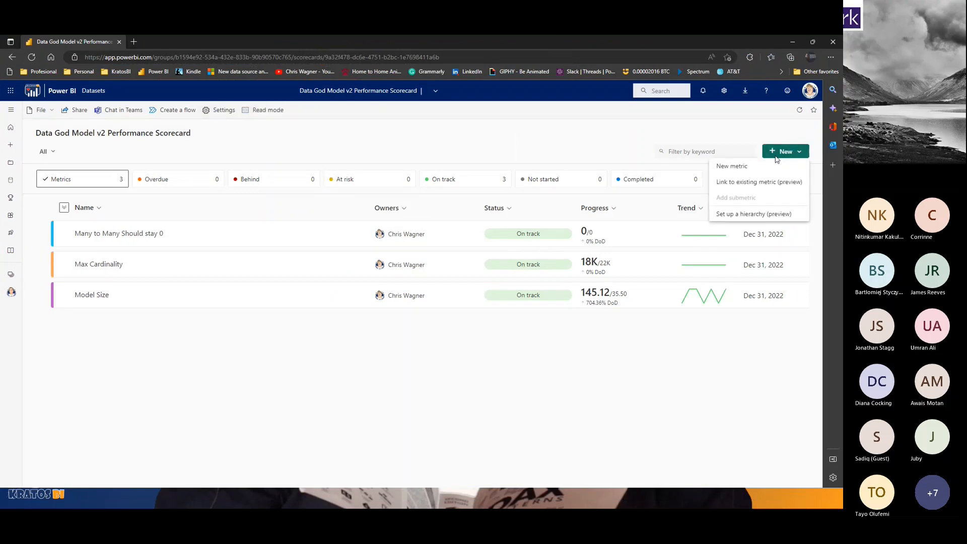
click(744, 165)
Set the new metric's current value to connect to data, using Dark PowerBI Report as the source.
click(488, 336)
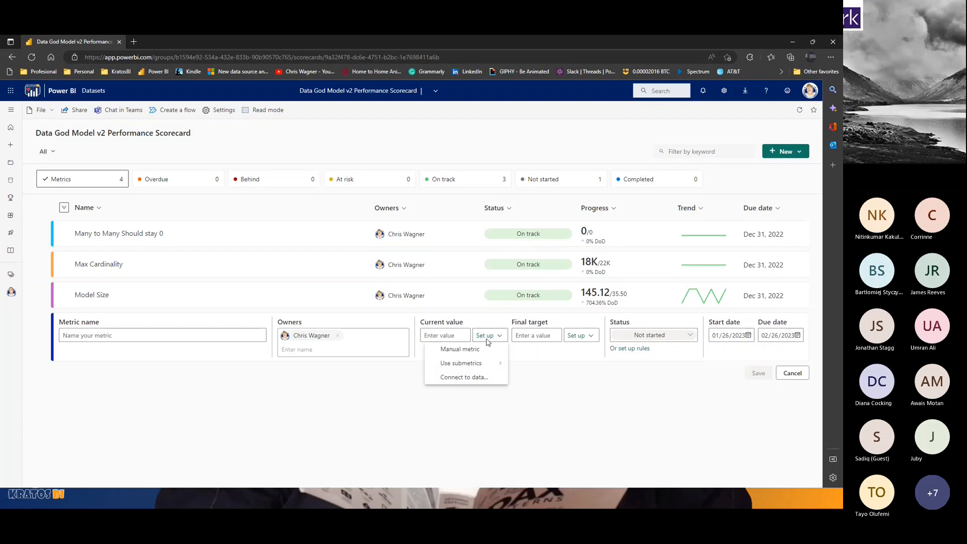
click(455, 377)
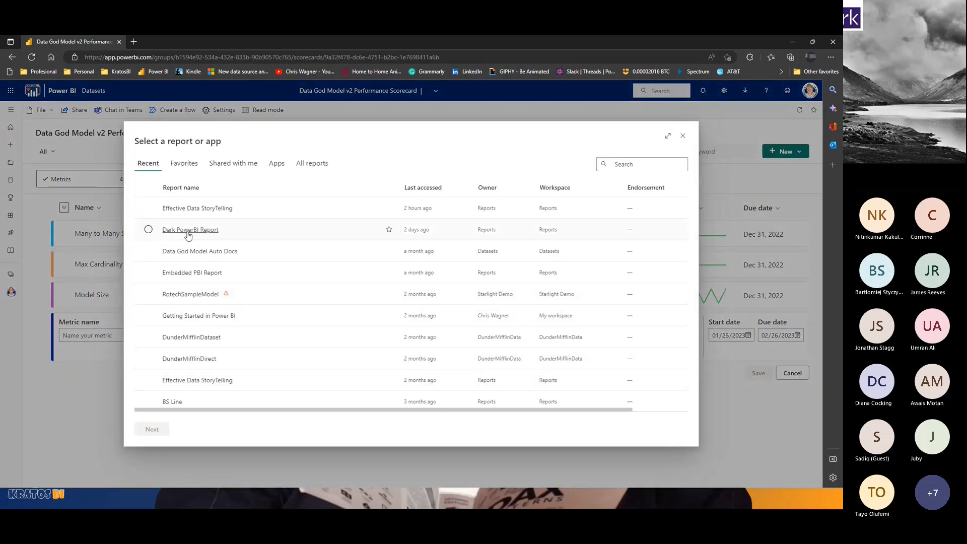
click(188, 235)
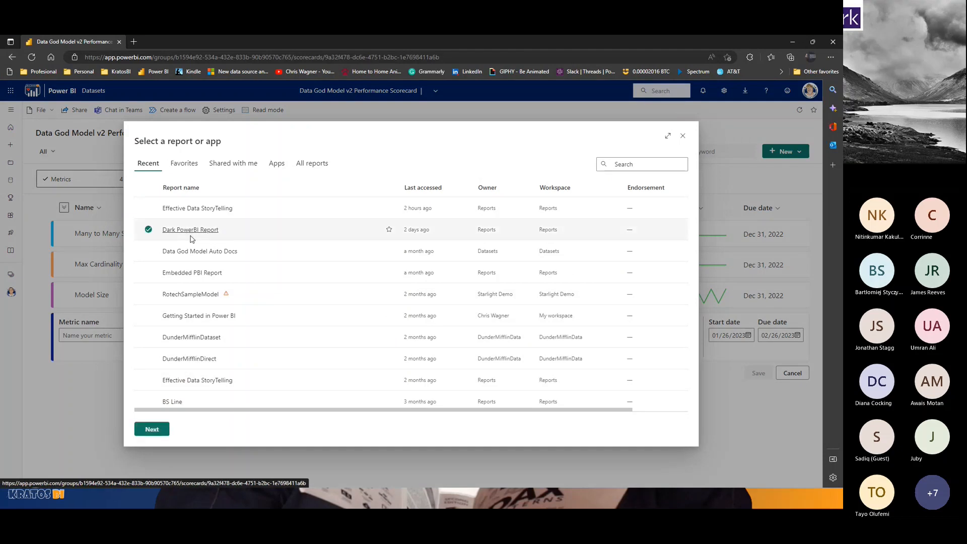
click(158, 431)
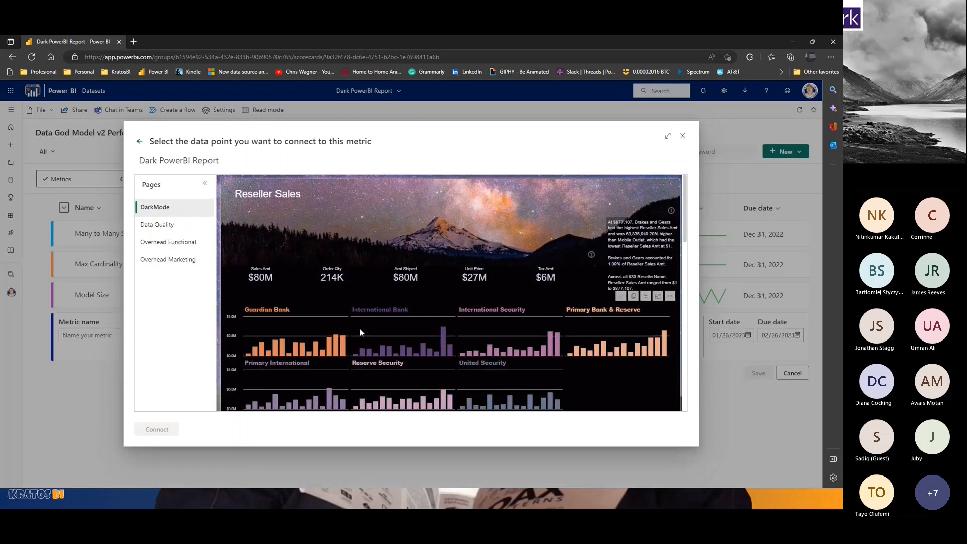
On the DarkMode outliers chart, pick Guardian Bank's Vigorous Exercise Company point for 2023, followed by its 2020 point, as the data point.
scroll(361, 332, down, 5)
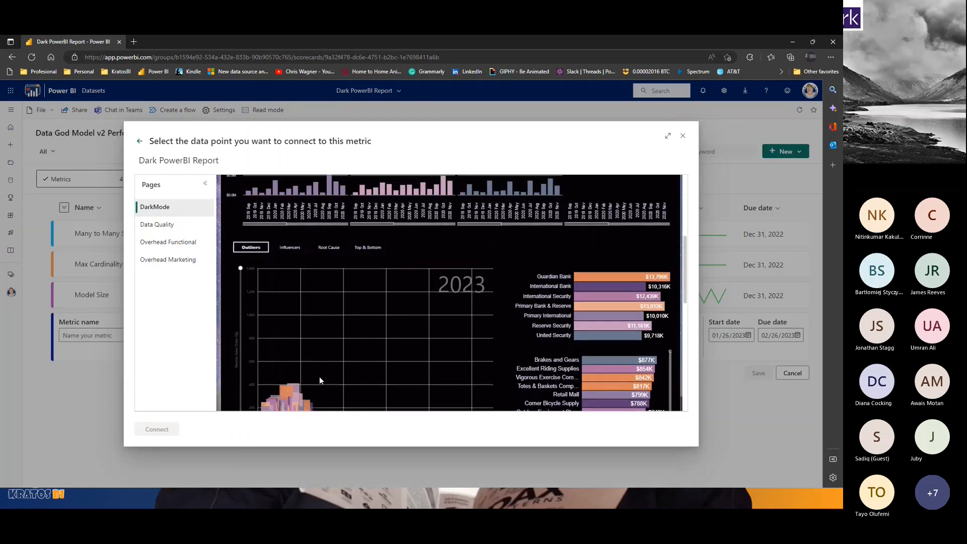
scroll(302, 333, down, 2)
click(284, 290)
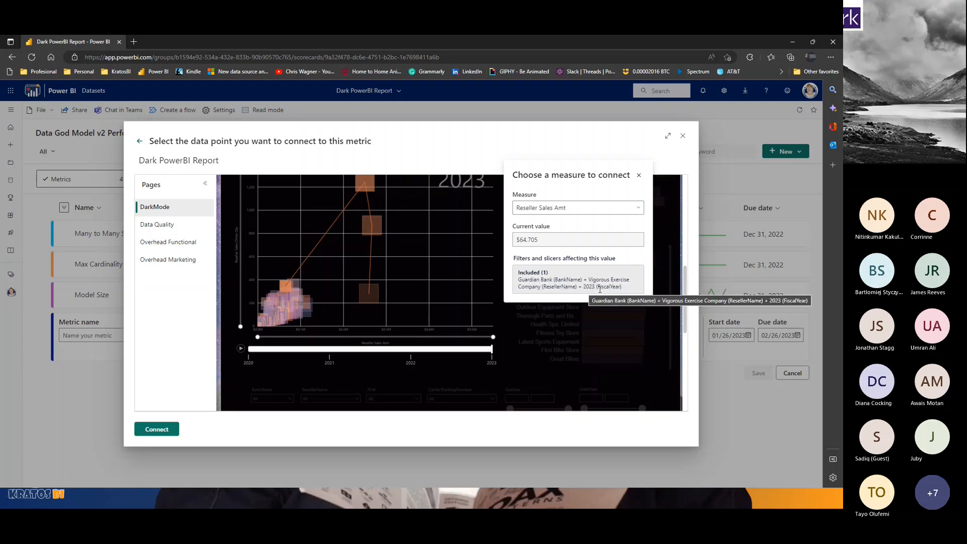
click(371, 292)
Try the Thorough Parts and Repair Services and Fitness Toy Store reseller bars, followed by the Primary International bank bar, as data points.
scroll(493, 358, up, 1)
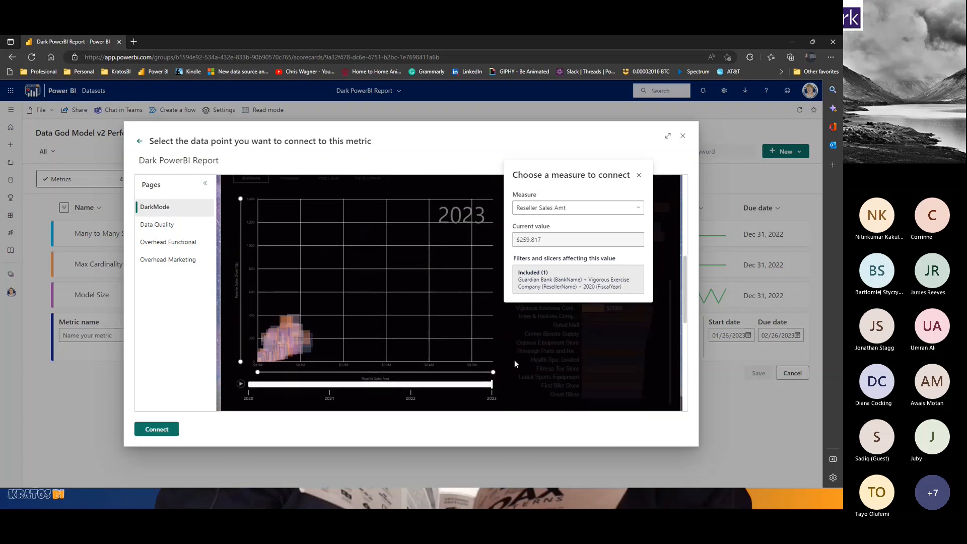
click(537, 349)
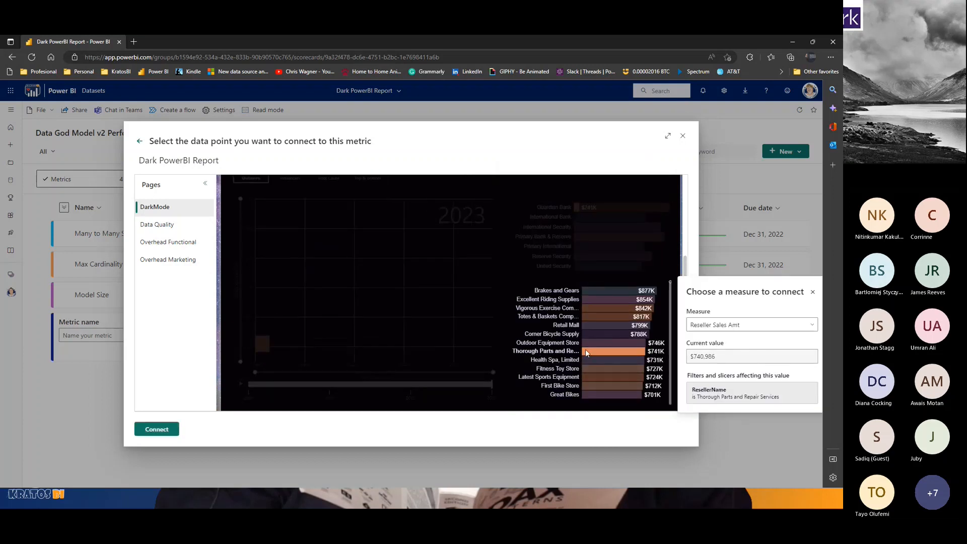
mouse_move(585, 349)
click(591, 368)
scroll(590, 369, down, 3)
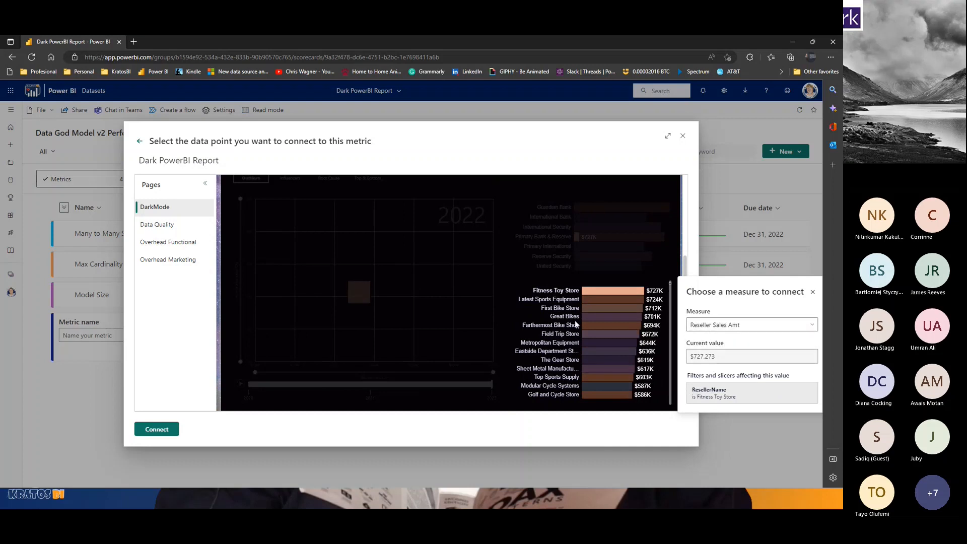
scroll(599, 303, down, 3)
click(579, 246)
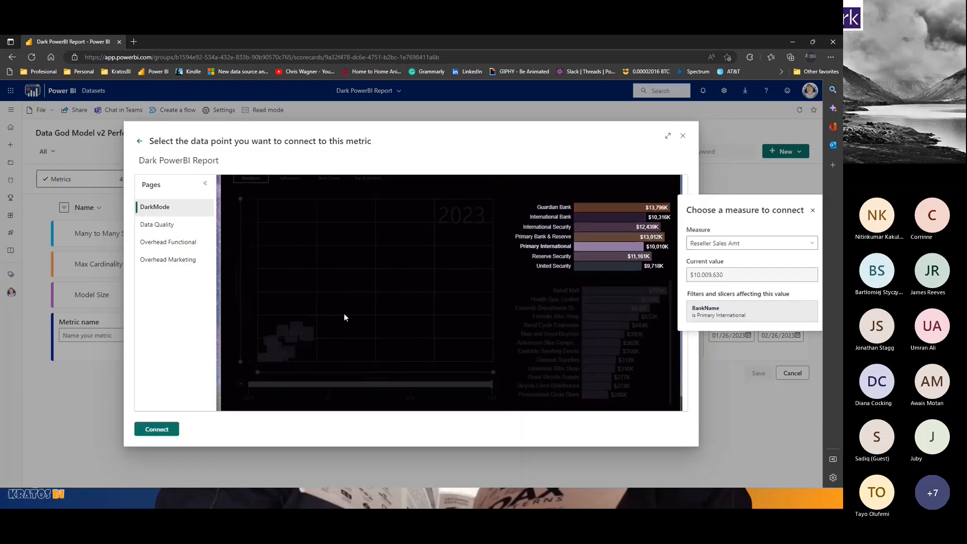
Try the 2023 outlier points for Brakes and Gears and Thorough Parts and Repair Services, review the available measures, and dismiss the measure choice.
click(305, 335)
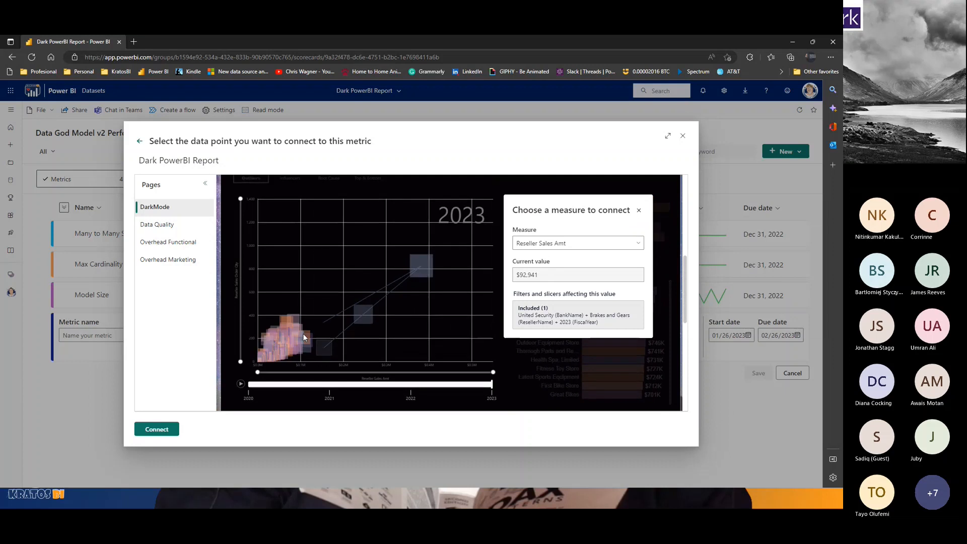
click(304, 340)
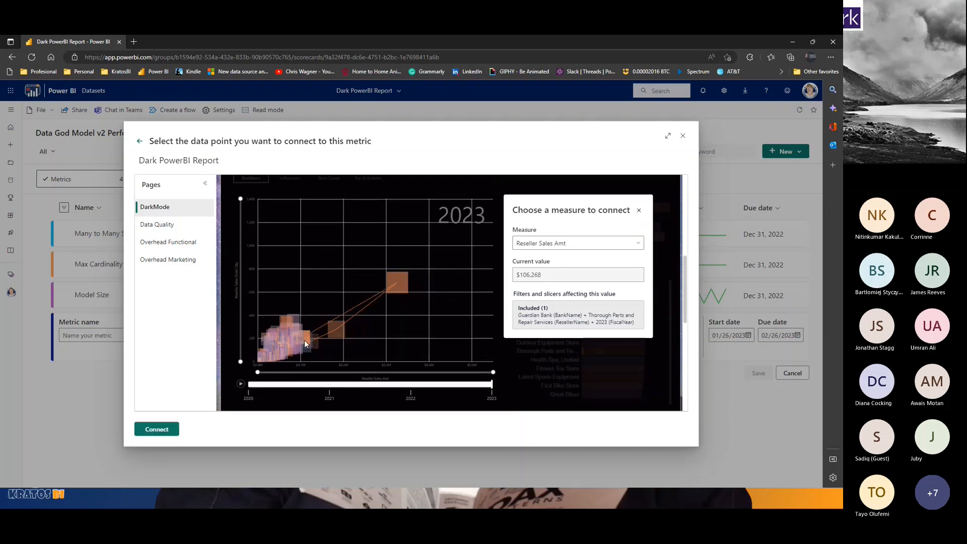
click(643, 244)
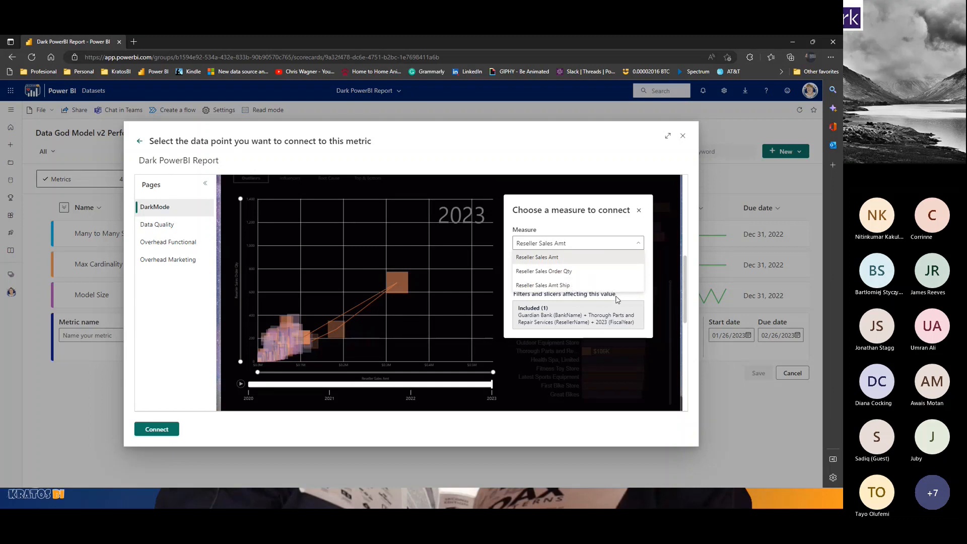
click(628, 359)
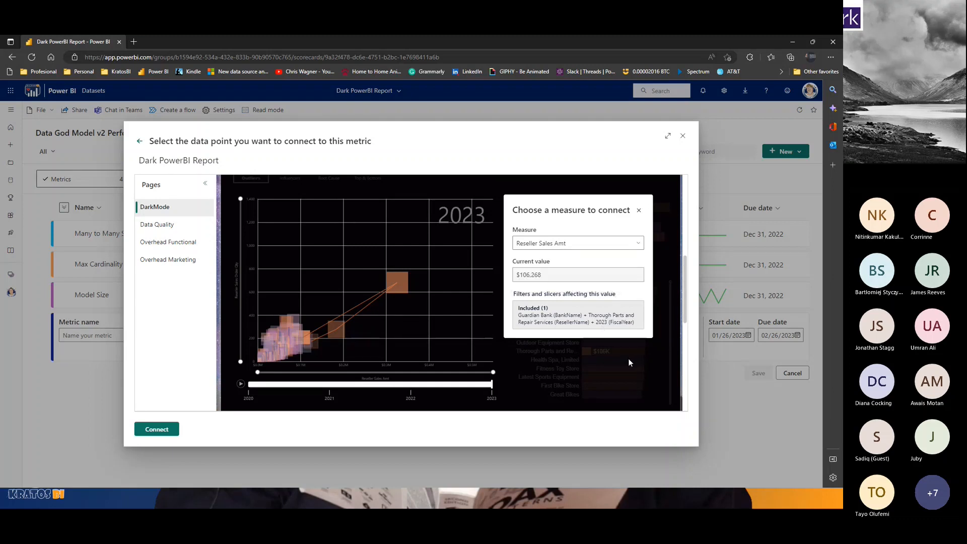
click(639, 210)
Look through the Data Quality, Overhead Functional and Overhead Marketing pages for data points and return to DarkMode.
click(159, 226)
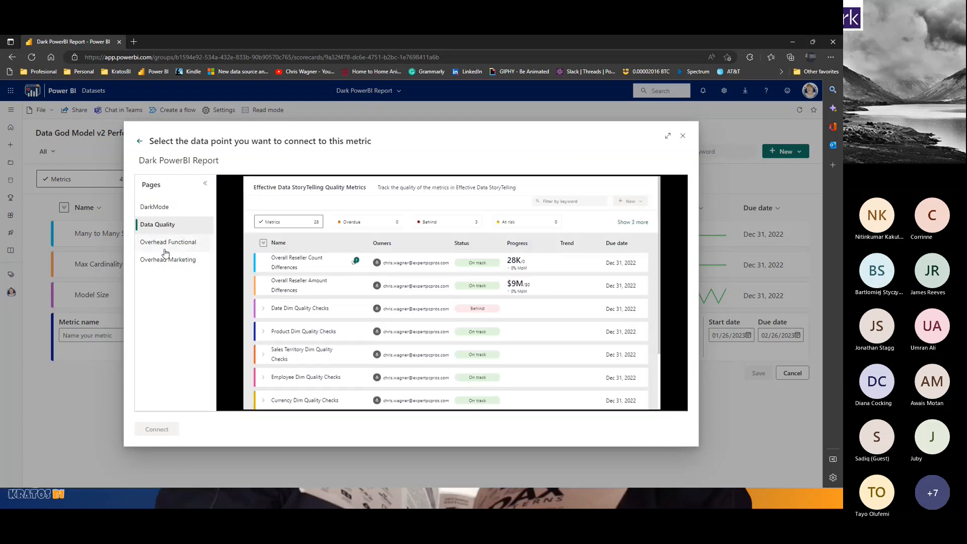
click(168, 244)
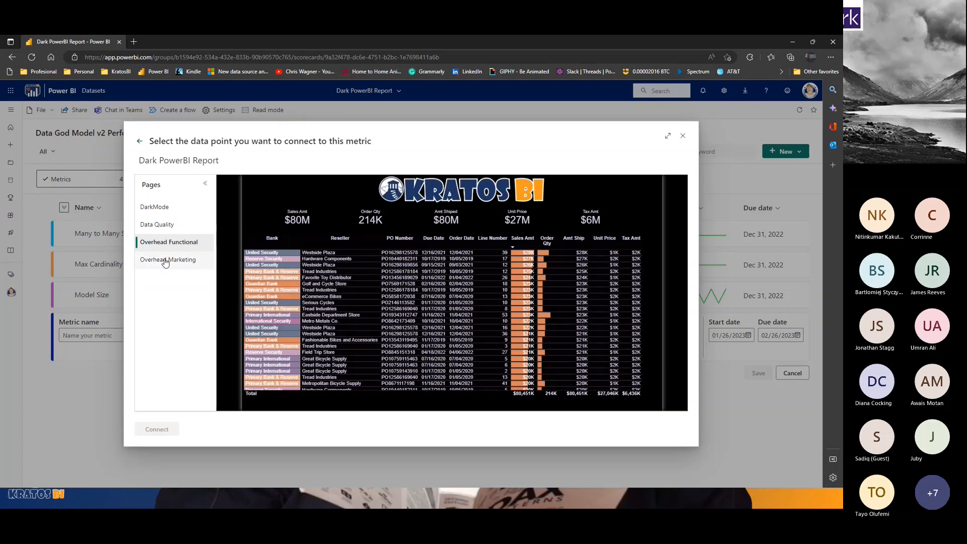
click(166, 260)
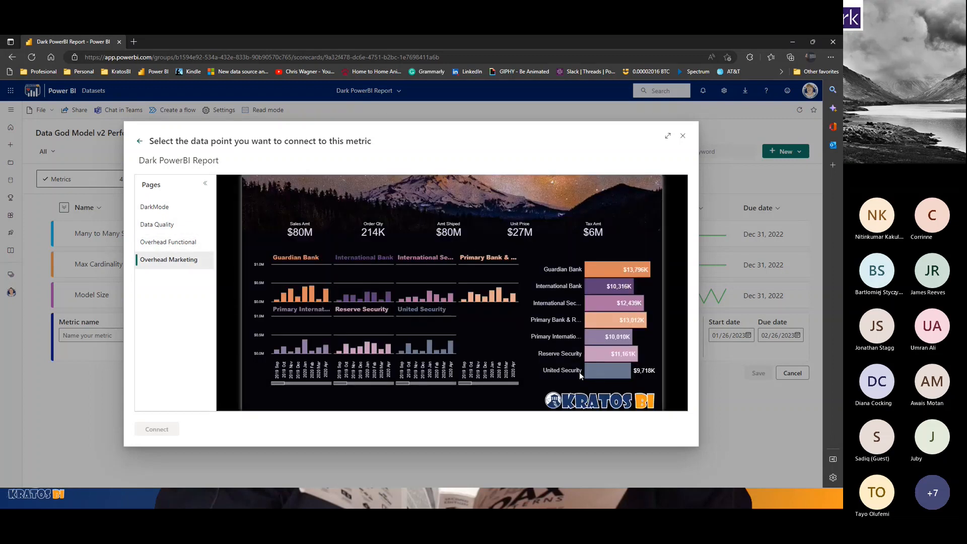
click(173, 207)
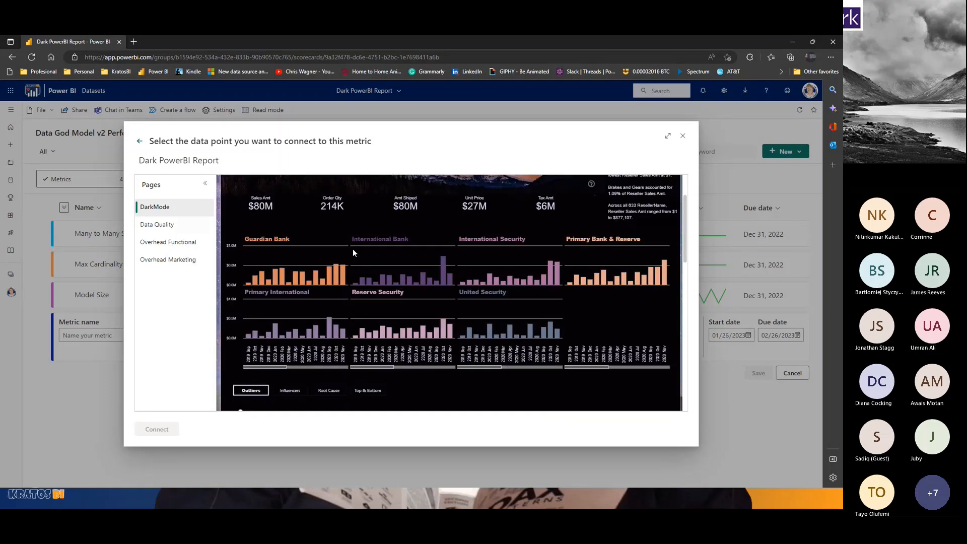
Try to pick the first key influencer as a data point in the Influencers view, and inspect the Root Cause tree.
scroll(352, 249, down, 5)
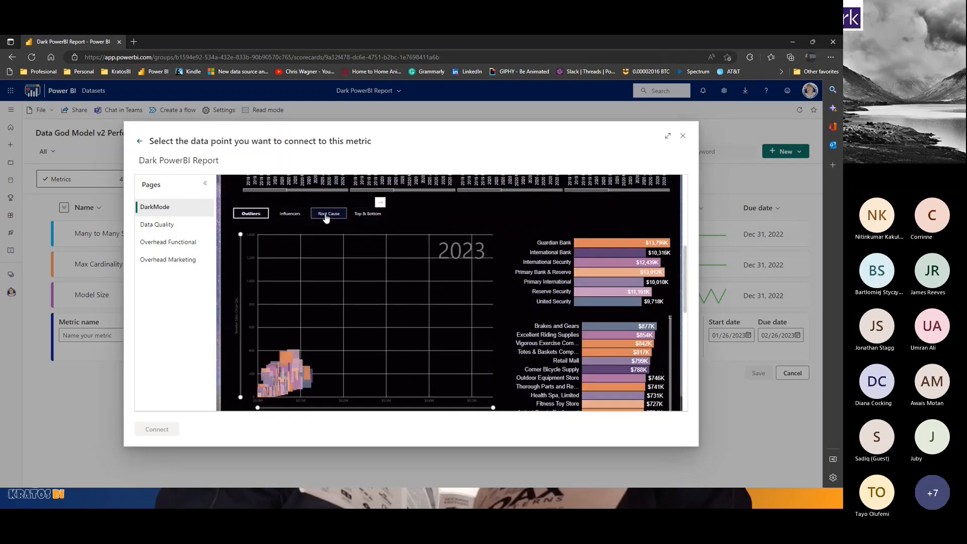
click(301, 216)
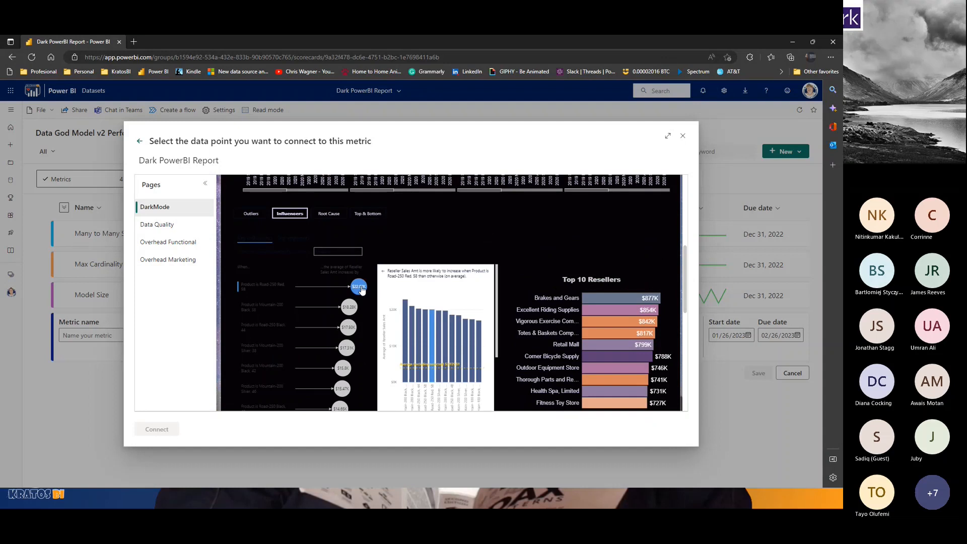
click(360, 287)
click(329, 213)
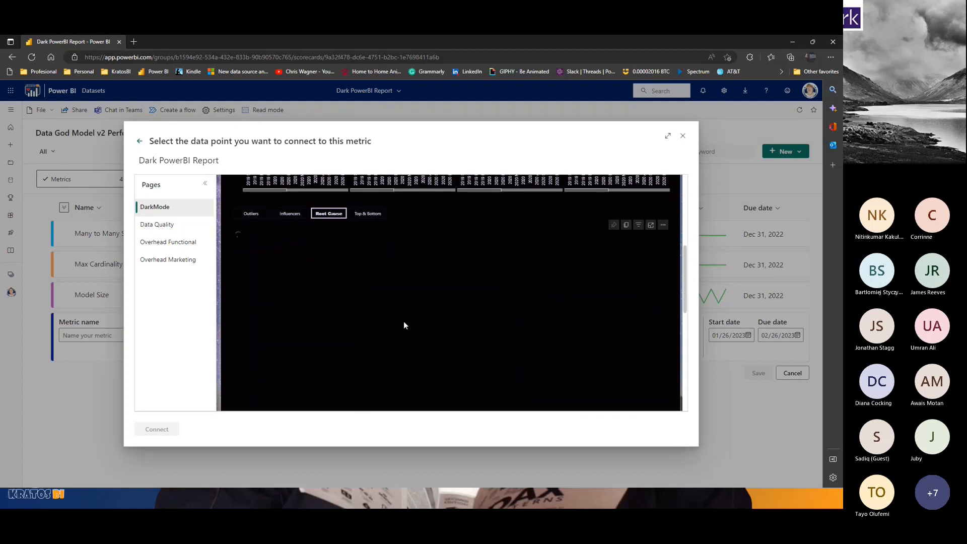
mouse_move(383, 314)
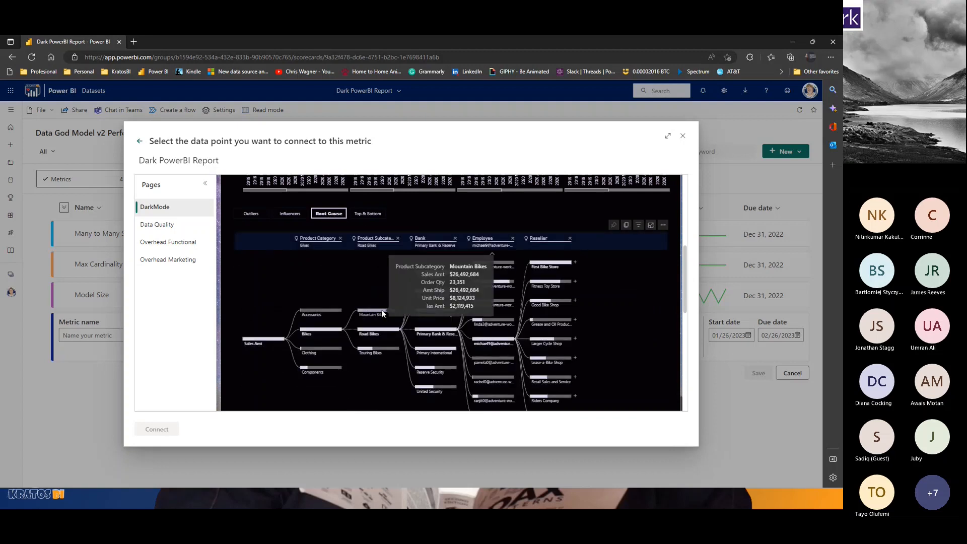
In the Top & Bottom view, try the highest Top 10 Sellers bar as the data point and dismiss the measure choice.
click(370, 214)
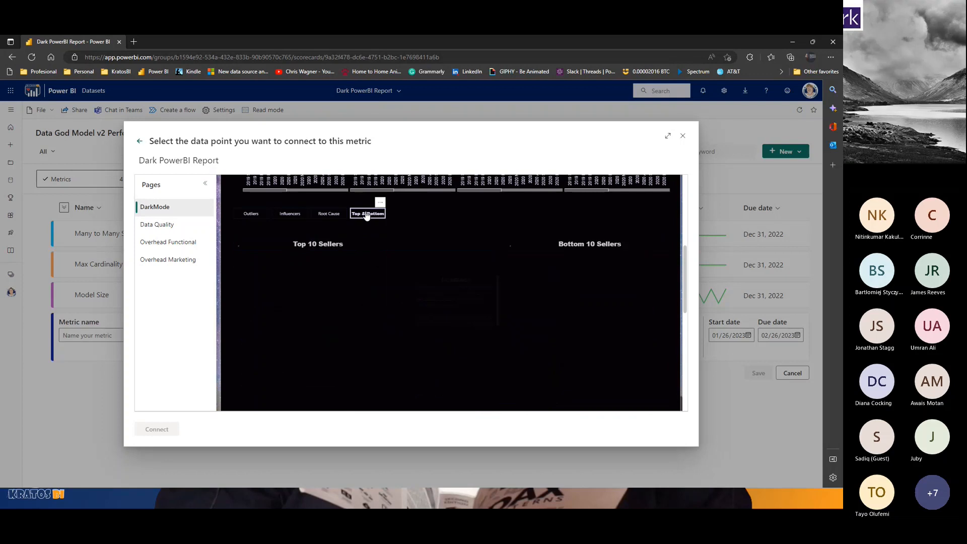
click(355, 263)
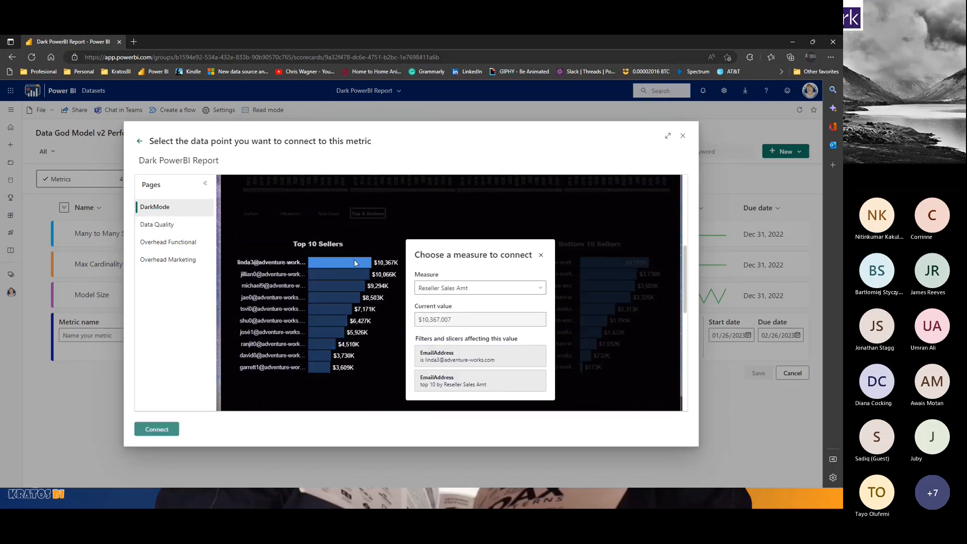
click(355, 262)
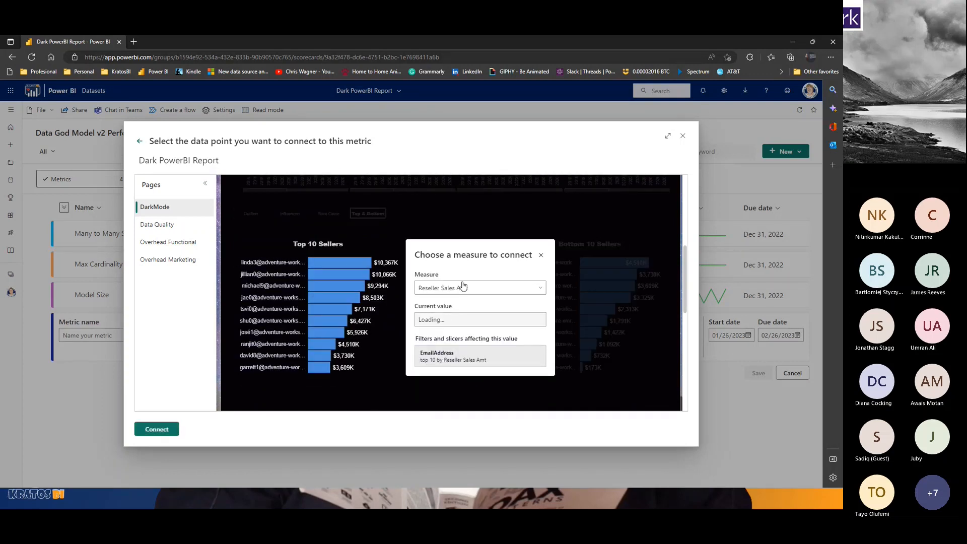
click(542, 256)
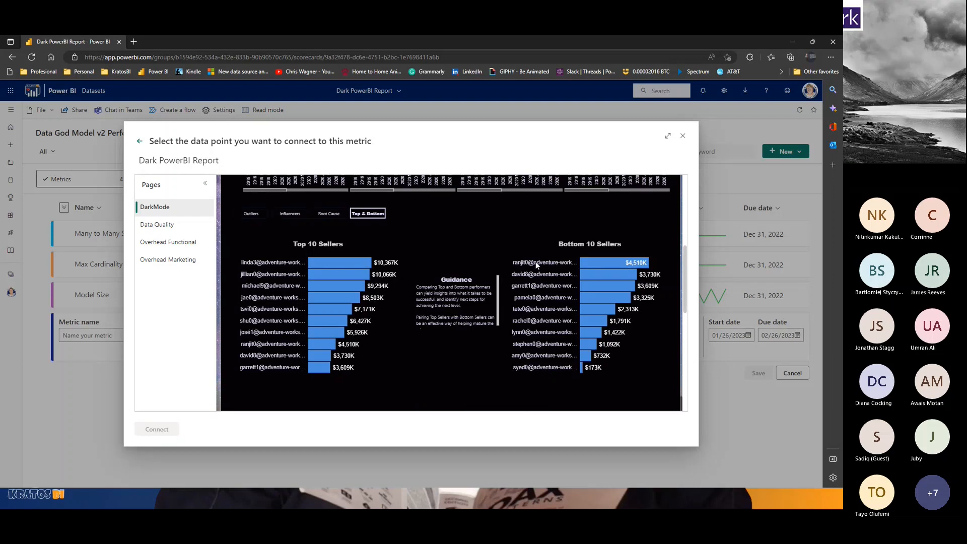
Drill the Root Cause tree down through Guardian Bank to the resellers of its first listed employee.
click(329, 213)
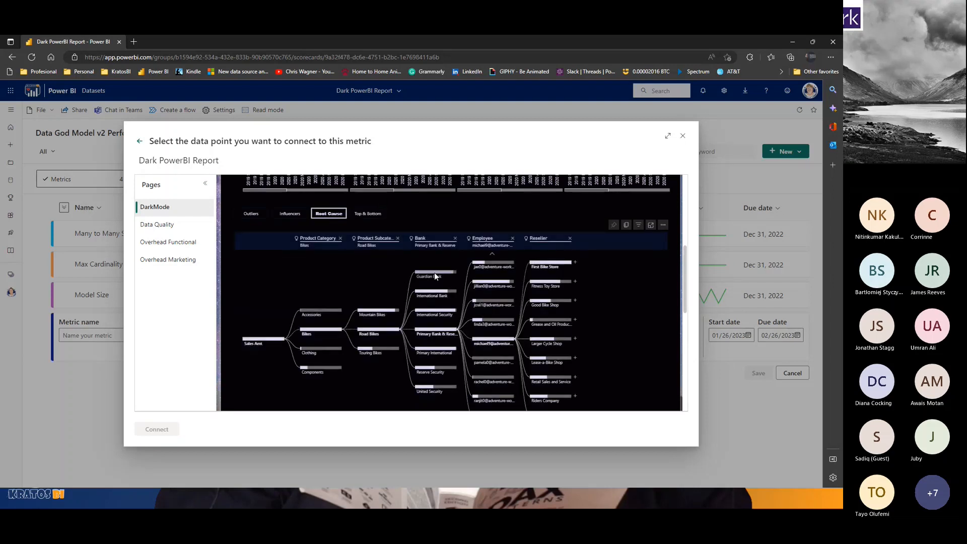
click(434, 273)
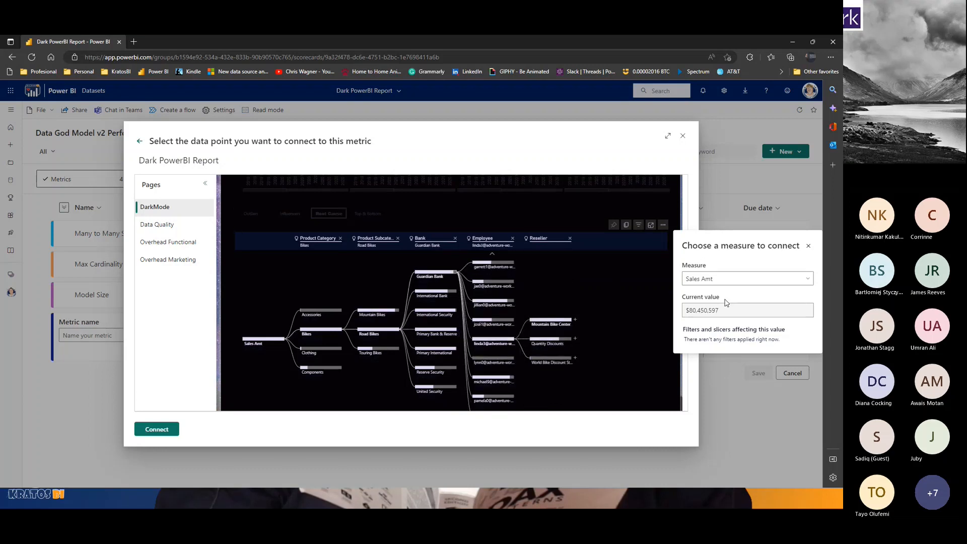
click(493, 264)
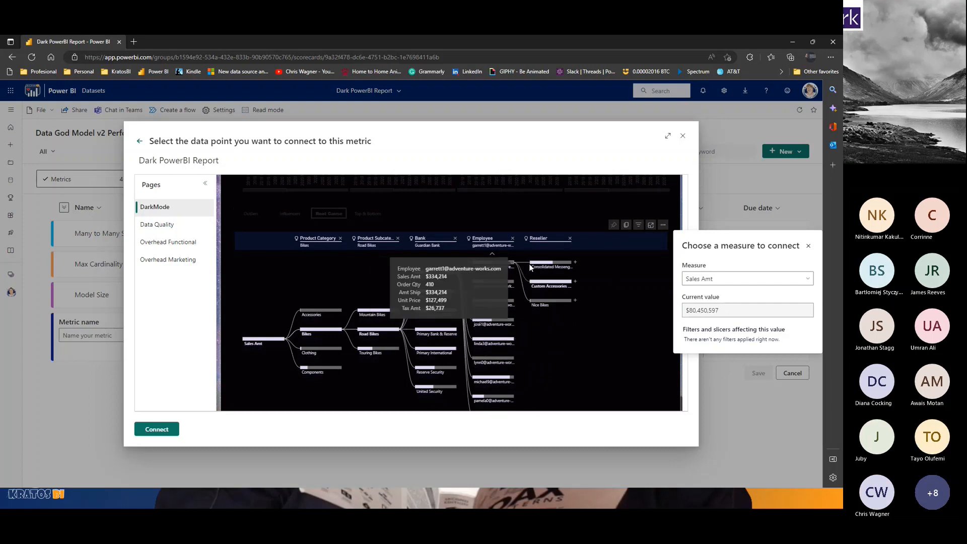
Try the Consolidated Messenger and Custom Accessories Company nodes as Sales Amt data points, and select the Road Bikes node instead.
click(553, 266)
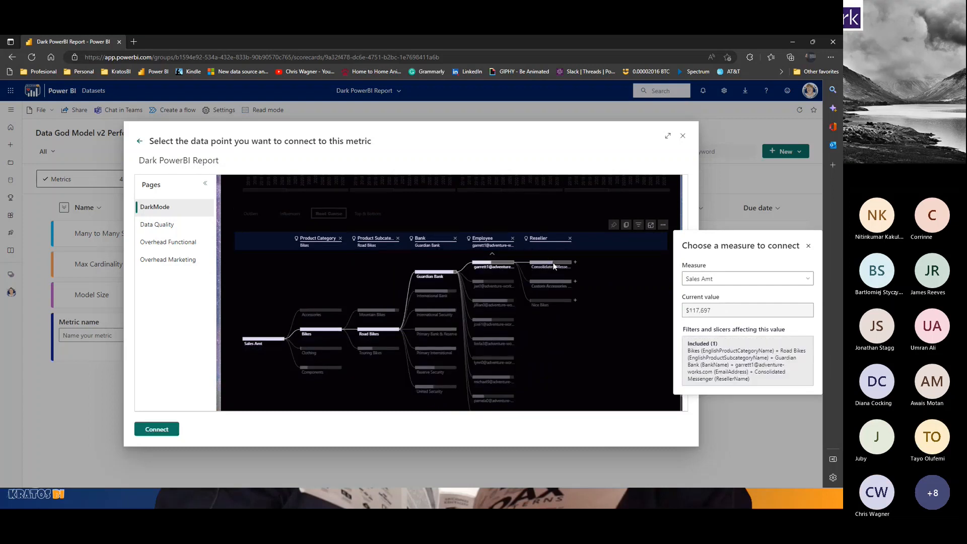
click(549, 284)
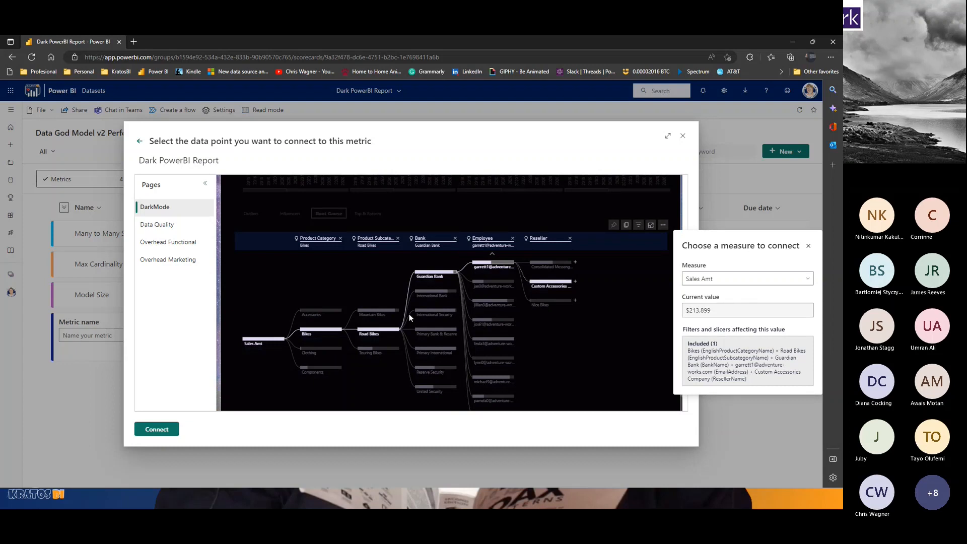
click(374, 331)
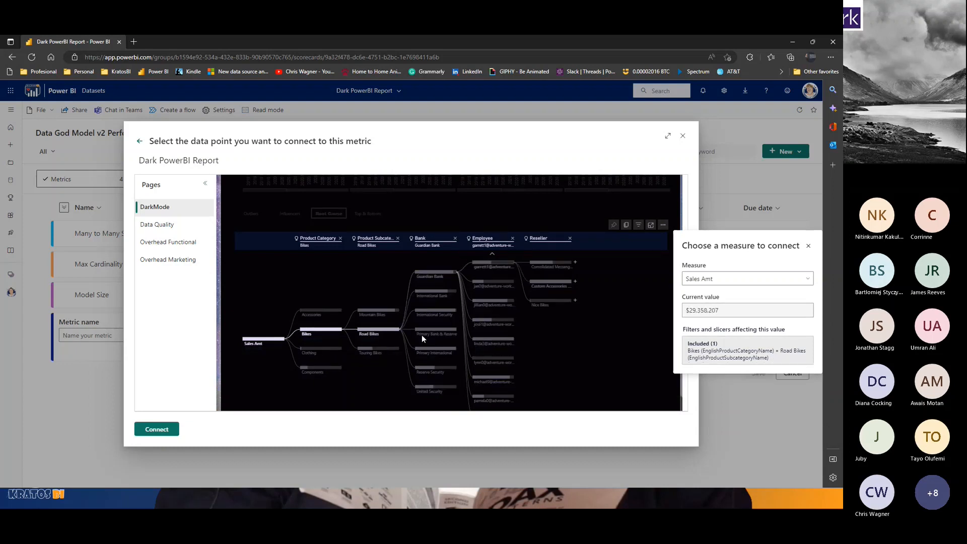
Dismiss the measure choice for Road Bikes and return the report's analysis section to the Outliers view.
click(808, 246)
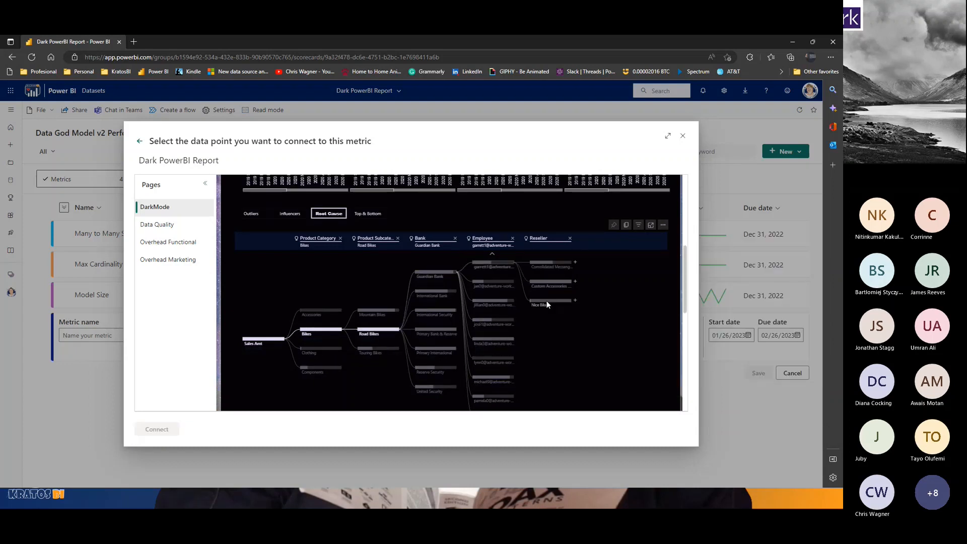
scroll(545, 302, up, 3)
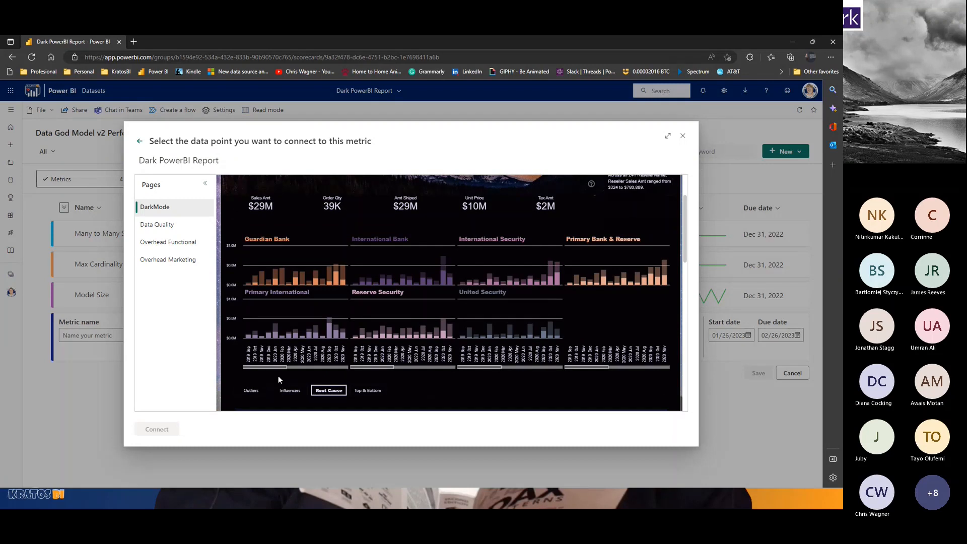
scroll(303, 373, down, 2)
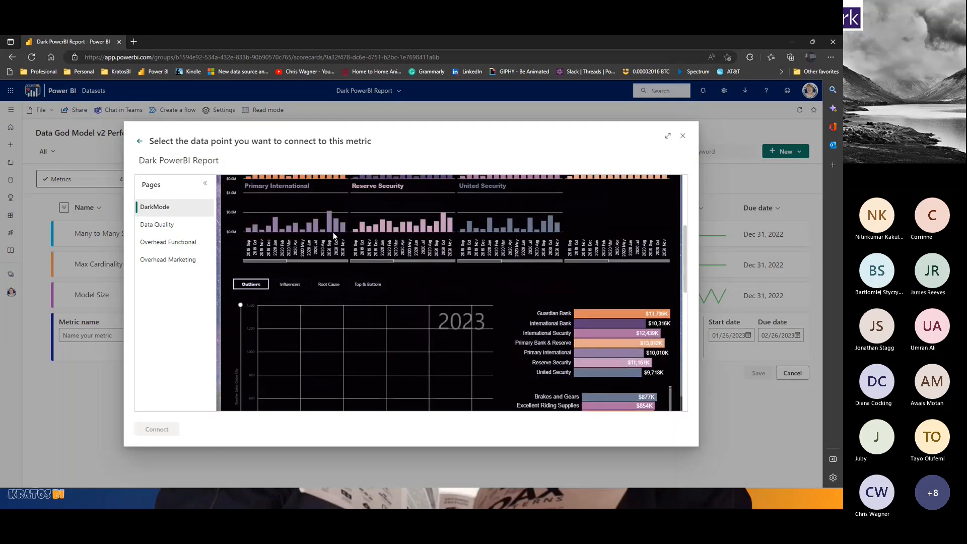
Try the first key influencer in the Influencers view as the data point, and close the data point selection.
click(284, 287)
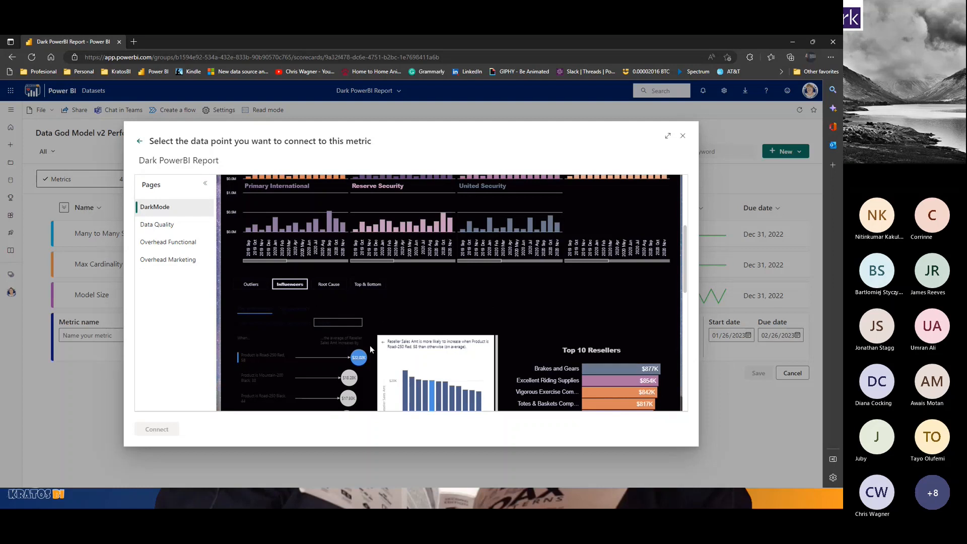
click(359, 358)
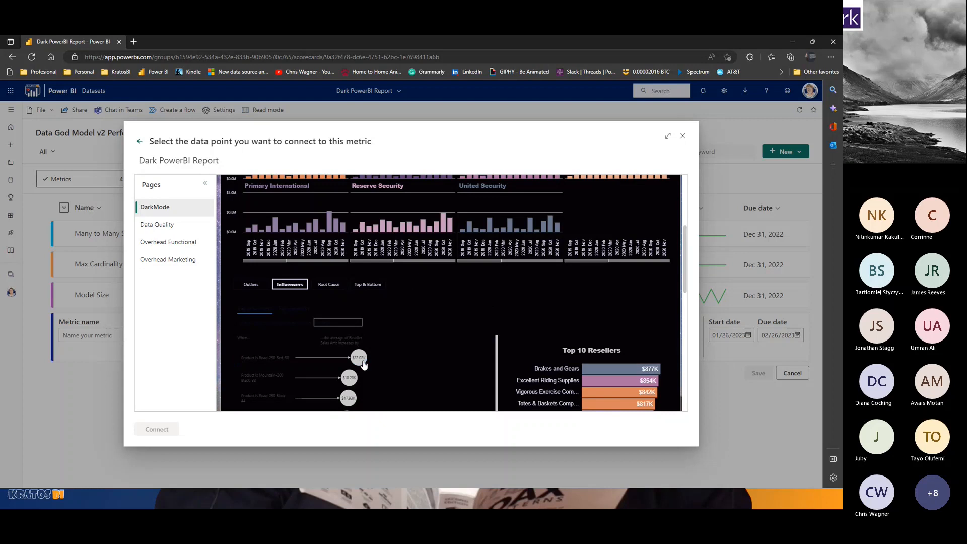
click(359, 358)
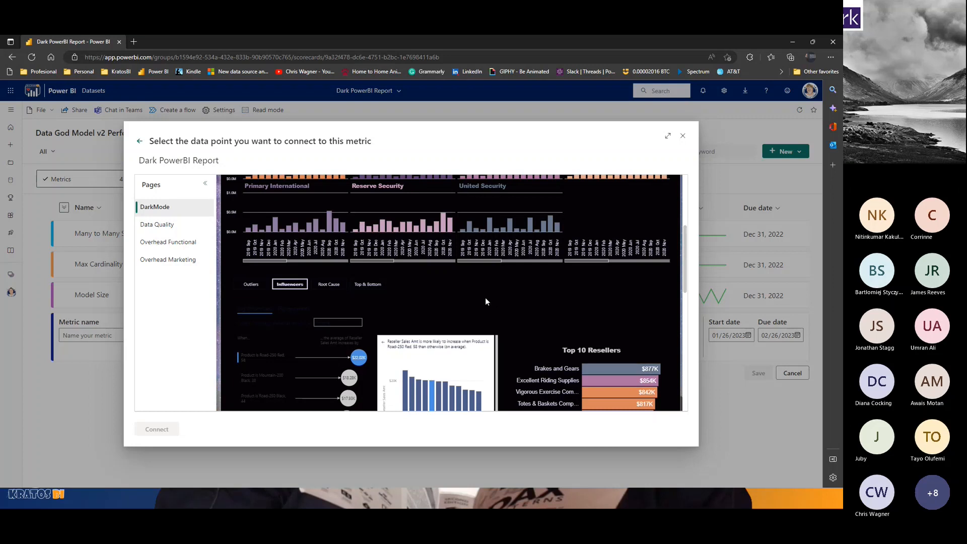
click(682, 139)
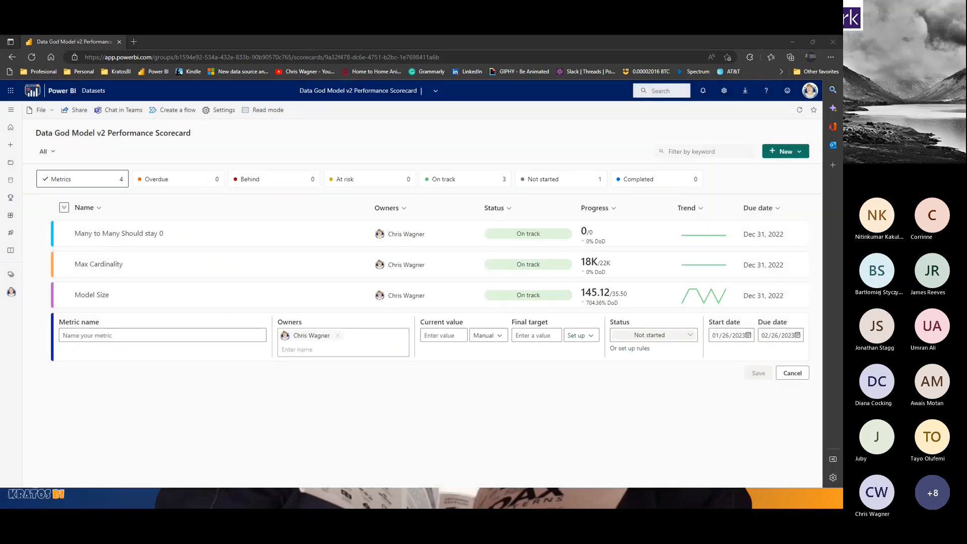
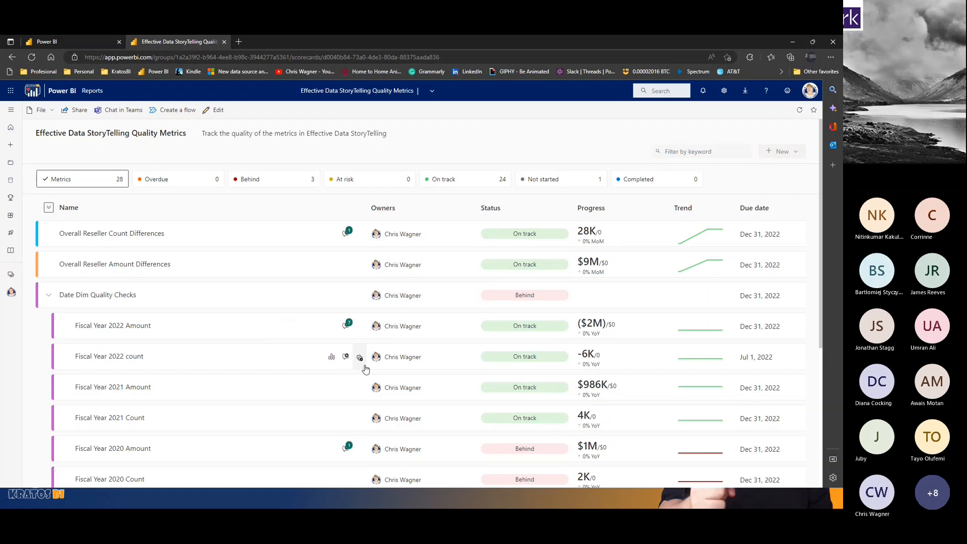
Open the report connected to the Fiscal Year 2022 Amount metric and accept its default view.
click(332, 328)
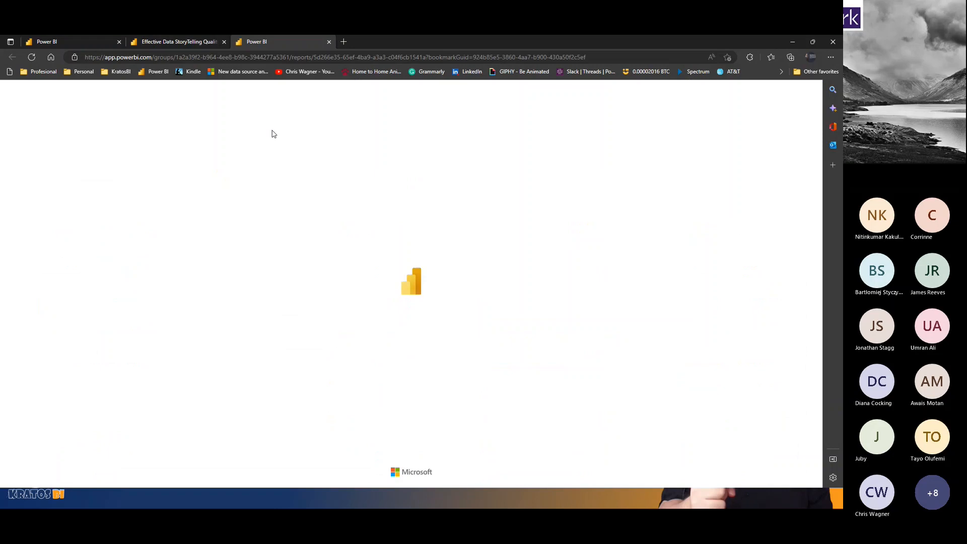
click(195, 44)
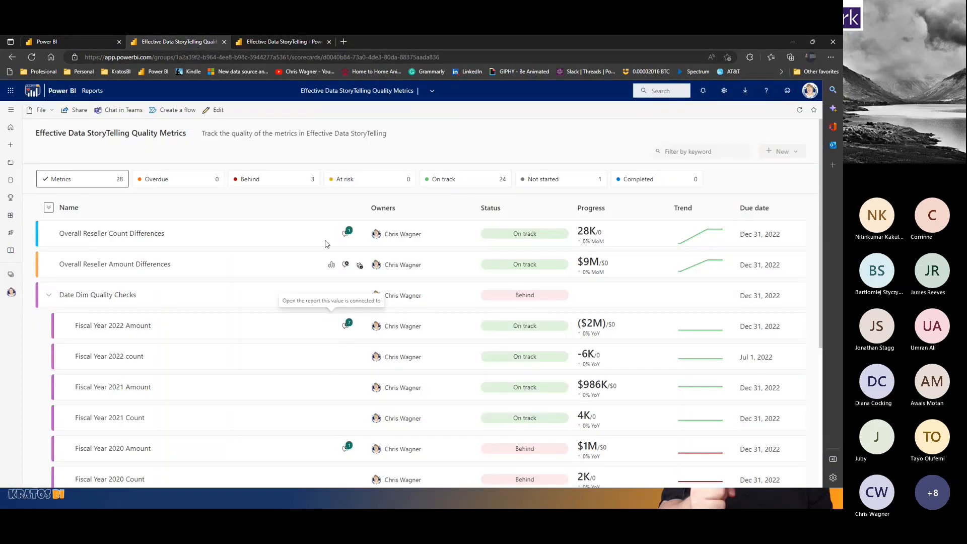
click(277, 45)
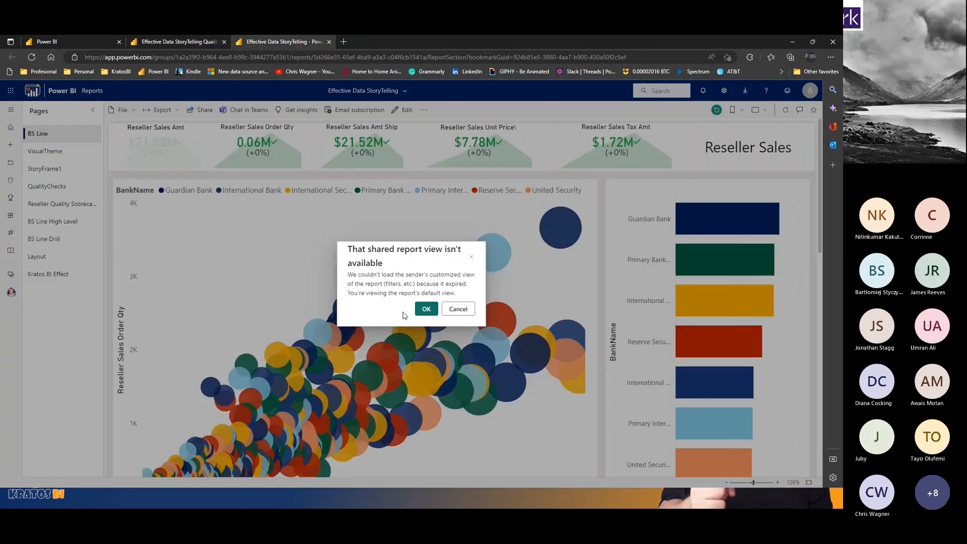
click(426, 310)
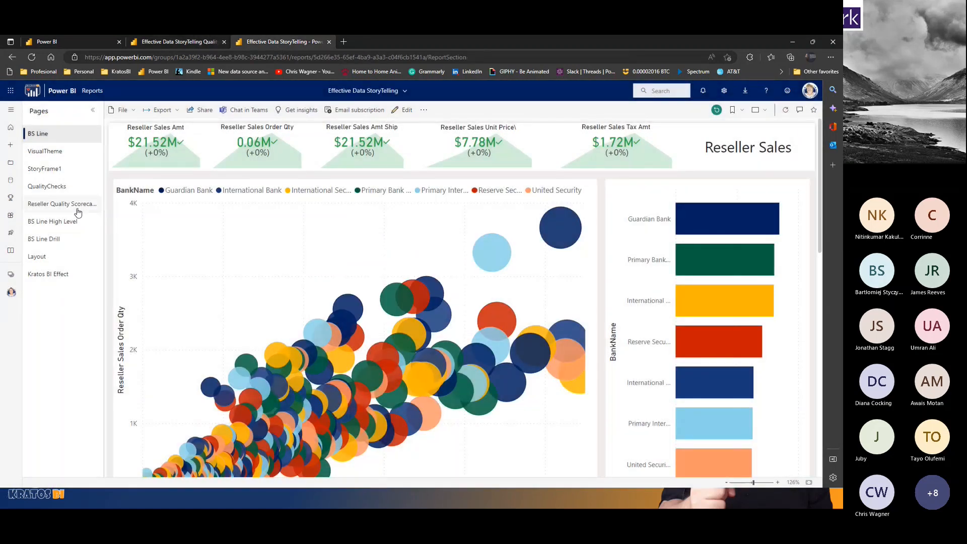
Review the Reseller Quality Scorecard and QualityChecks report pages, and return to the quality metrics scorecard, sorting it by name.
click(62, 204)
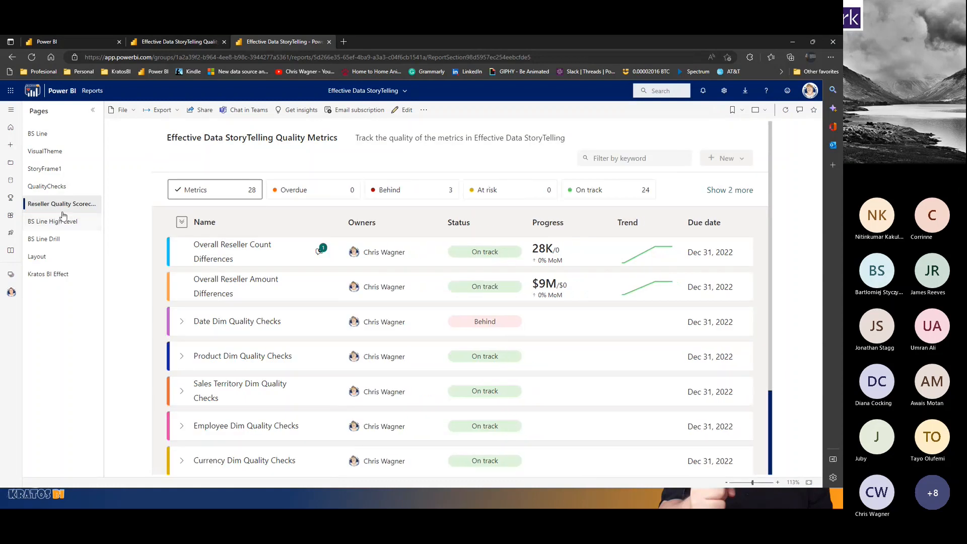
click(50, 186)
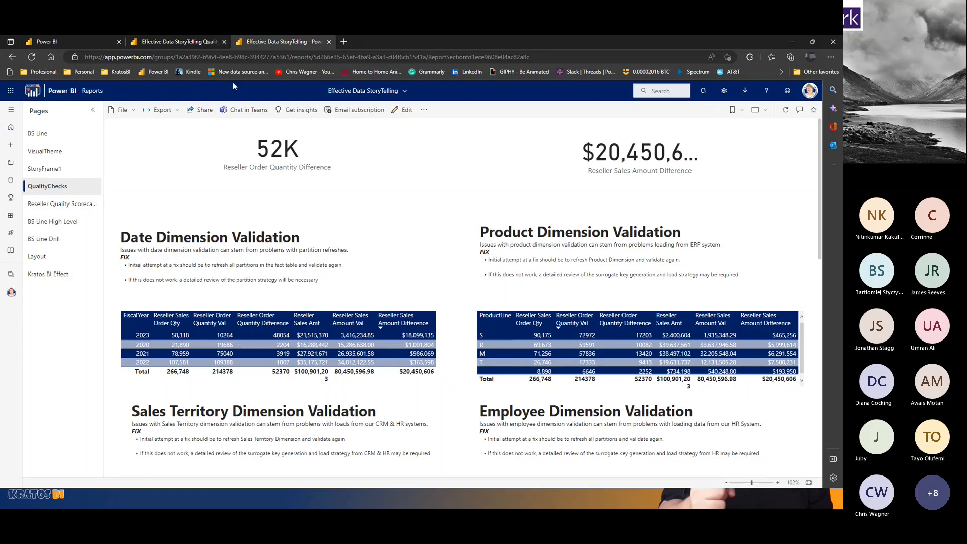
click(193, 42)
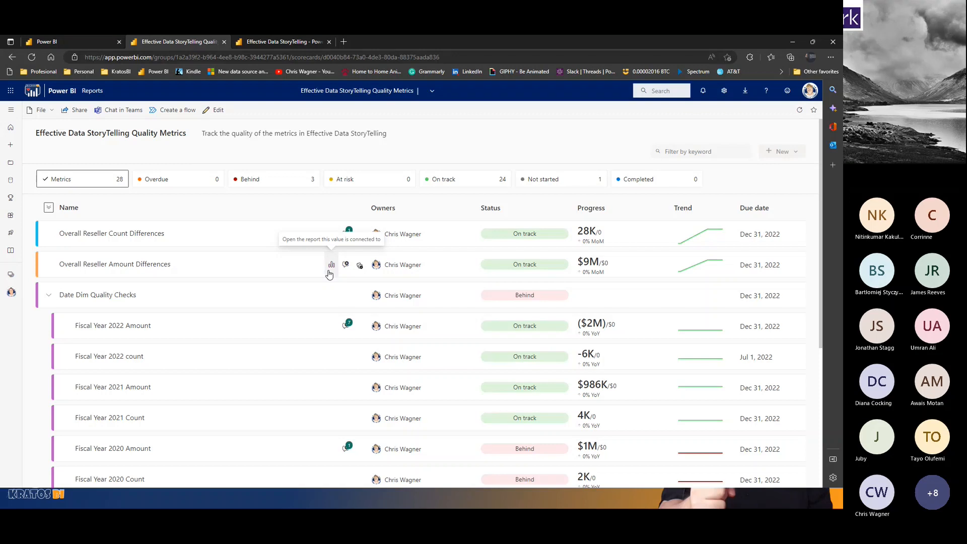
click(335, 207)
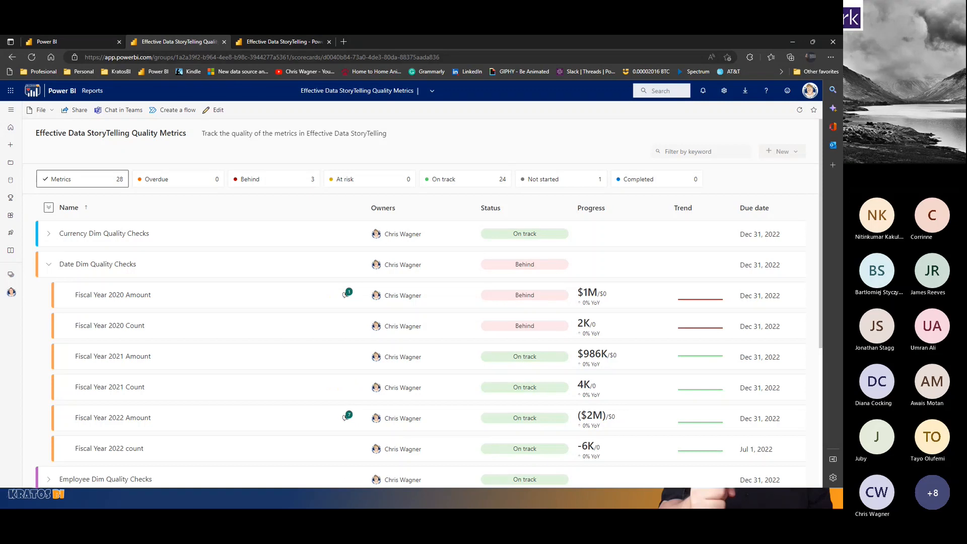
Switch to Power BI Desktop and shrink the scorecard visual on the Data Quality page from its upper edge, leaving empty space above it.
key(alt+Tab)
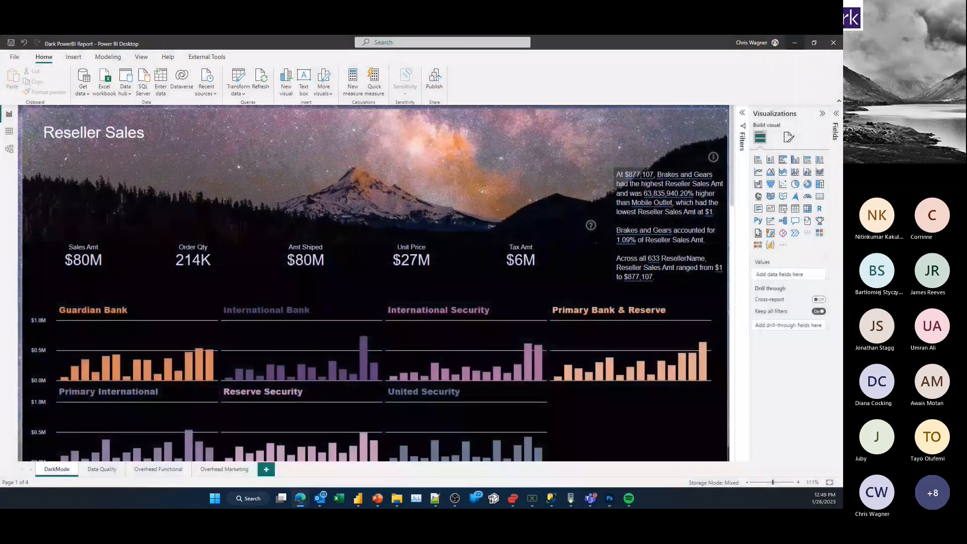
click(105, 470)
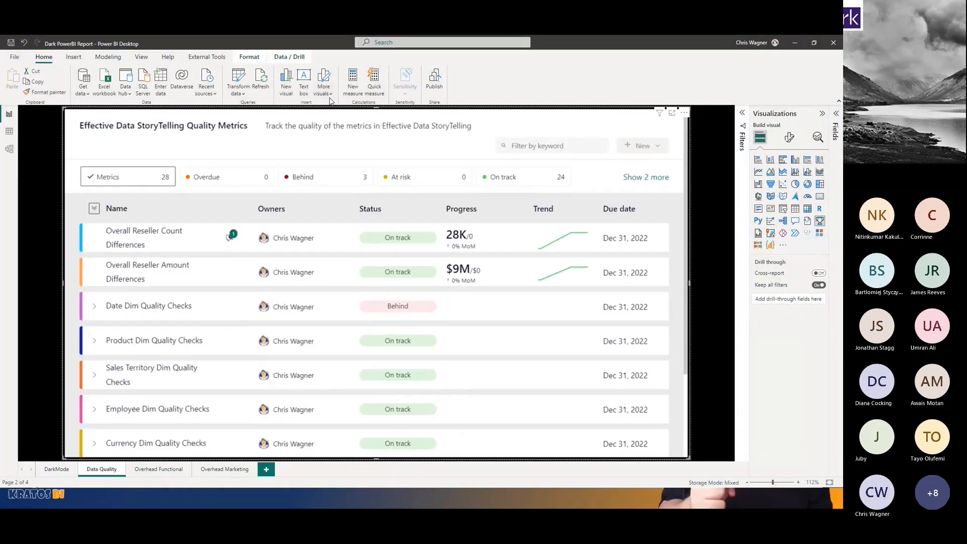
drag(378, 110, 370, 214)
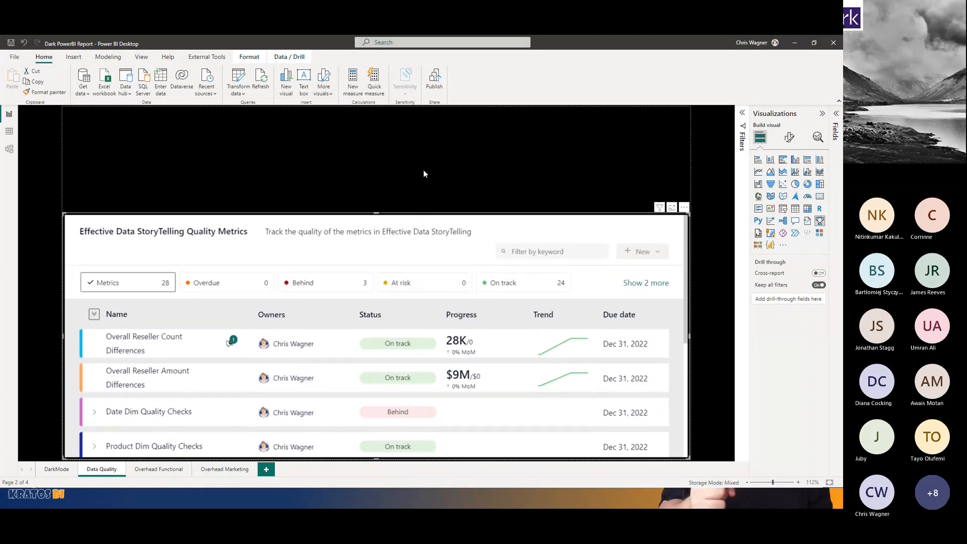
click(283, 156)
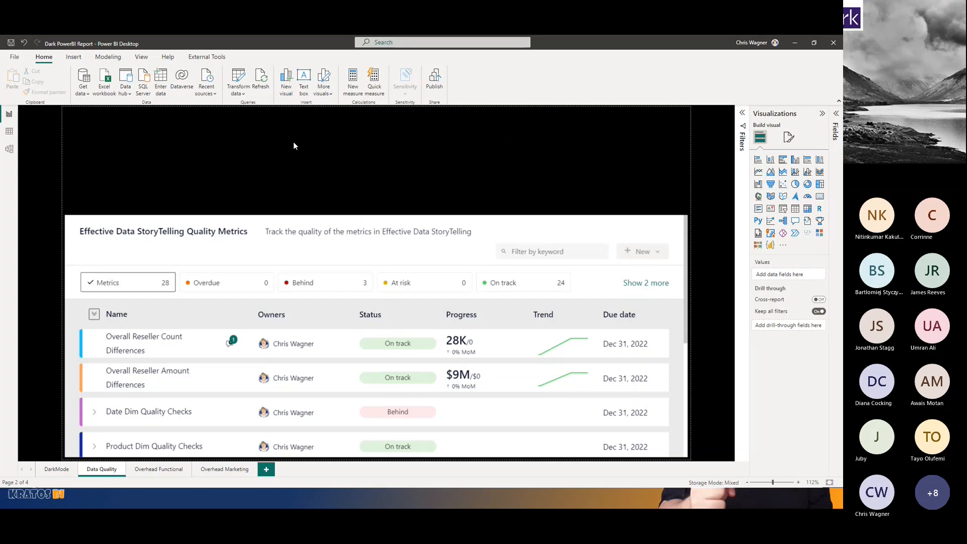
Extend the scorecard visual's upper edge slightly upward on the Data Quality page and deselect it.
click(260, 221)
mouse_move(376, 213)
mouse_down()
mouse_move(365, 162)
mouse_move(372, 108)
mouse_move(380, 202)
mouse_up()
click(343, 162)
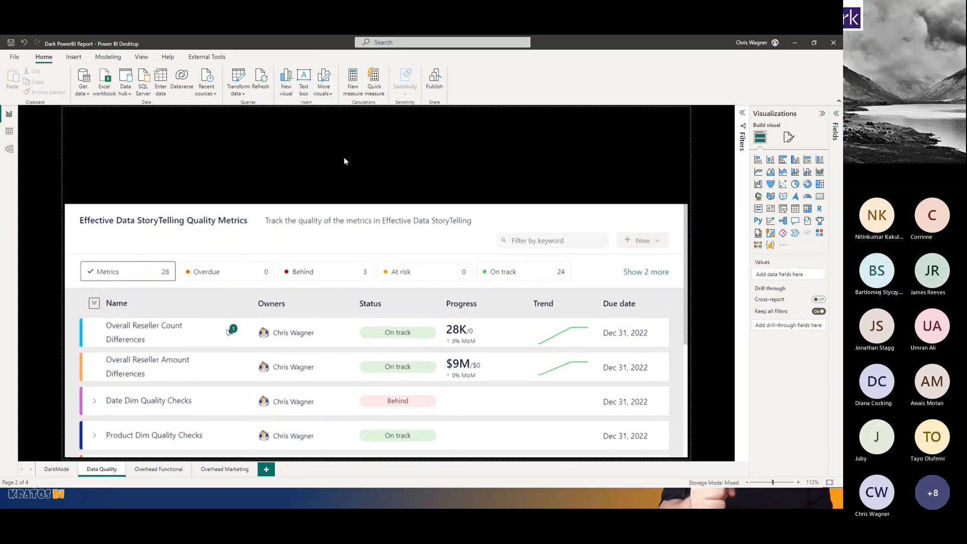